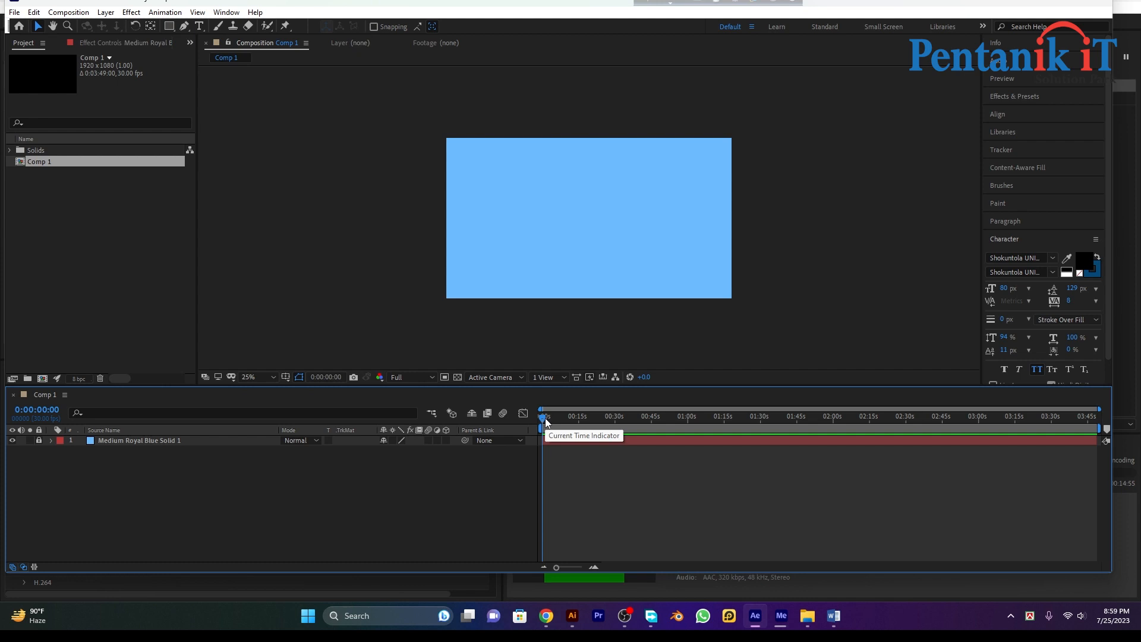
# - Open Animation Composer 3 and place its window beside the composition preview
pyautogui.click(754, 319)
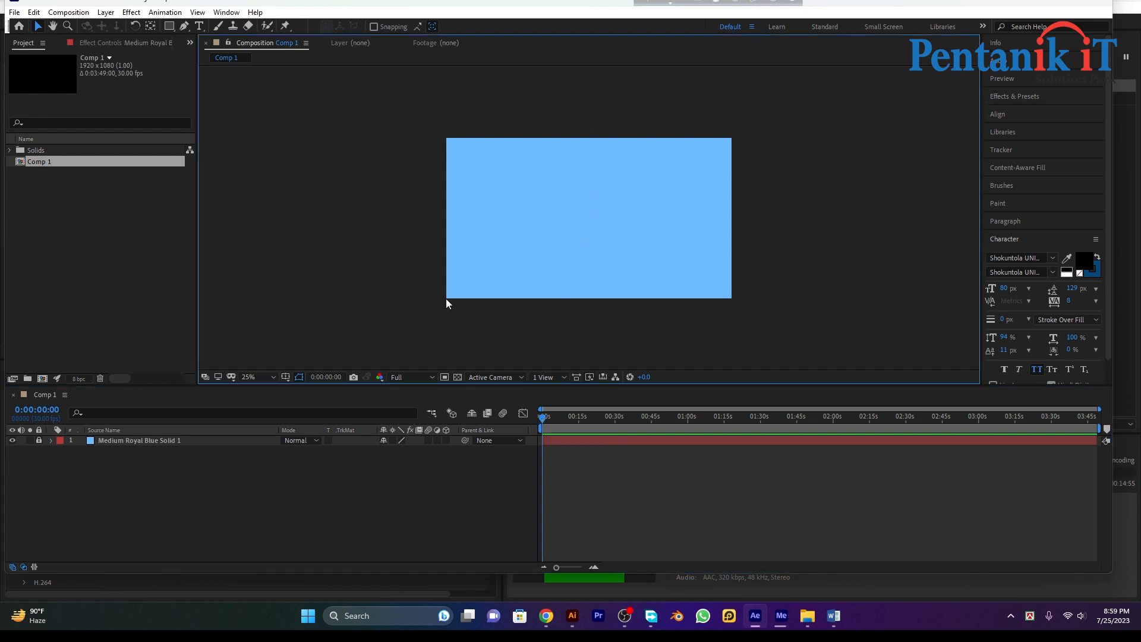
pyautogui.press('\\')
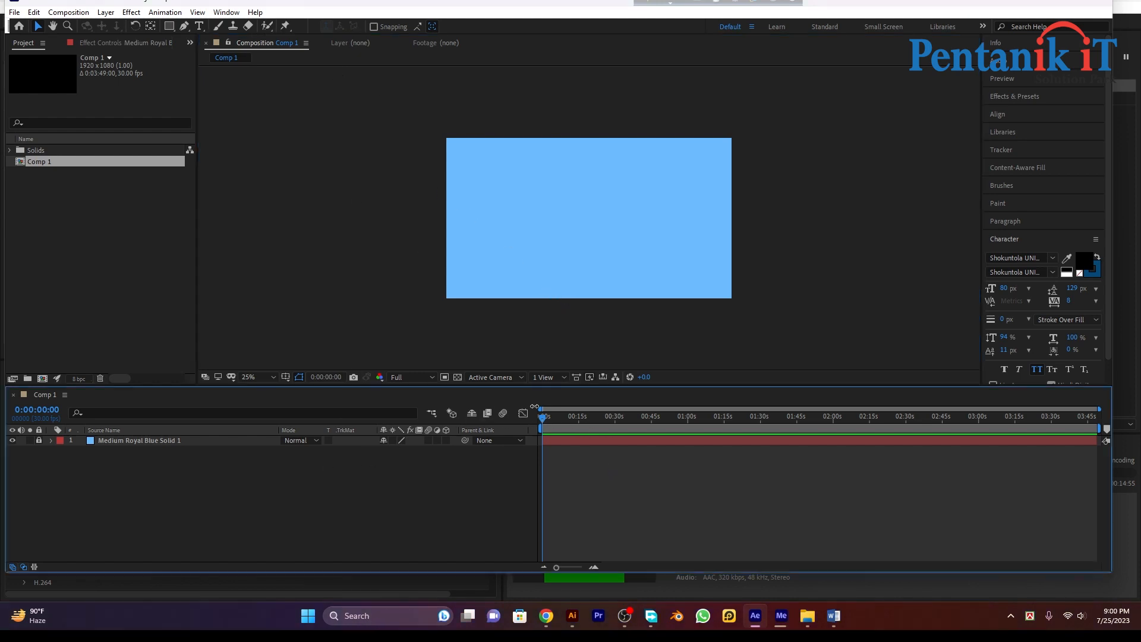
pyautogui.click(226, 11)
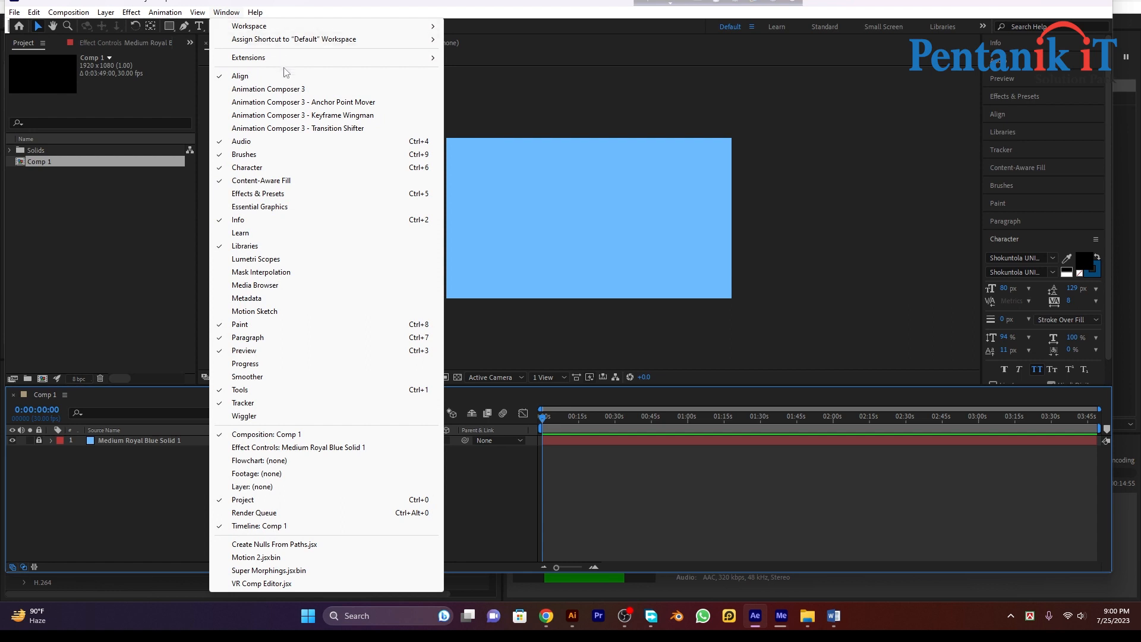
pyautogui.click(289, 91)
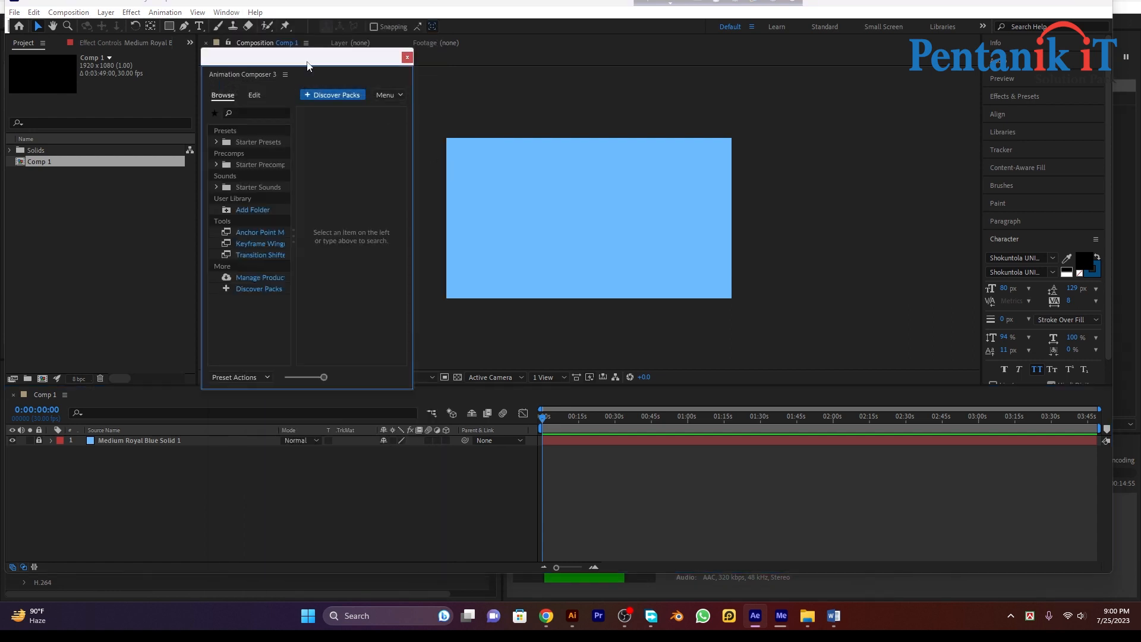
pyautogui.moveTo(307, 66); pyautogui.dragTo(874, 57)
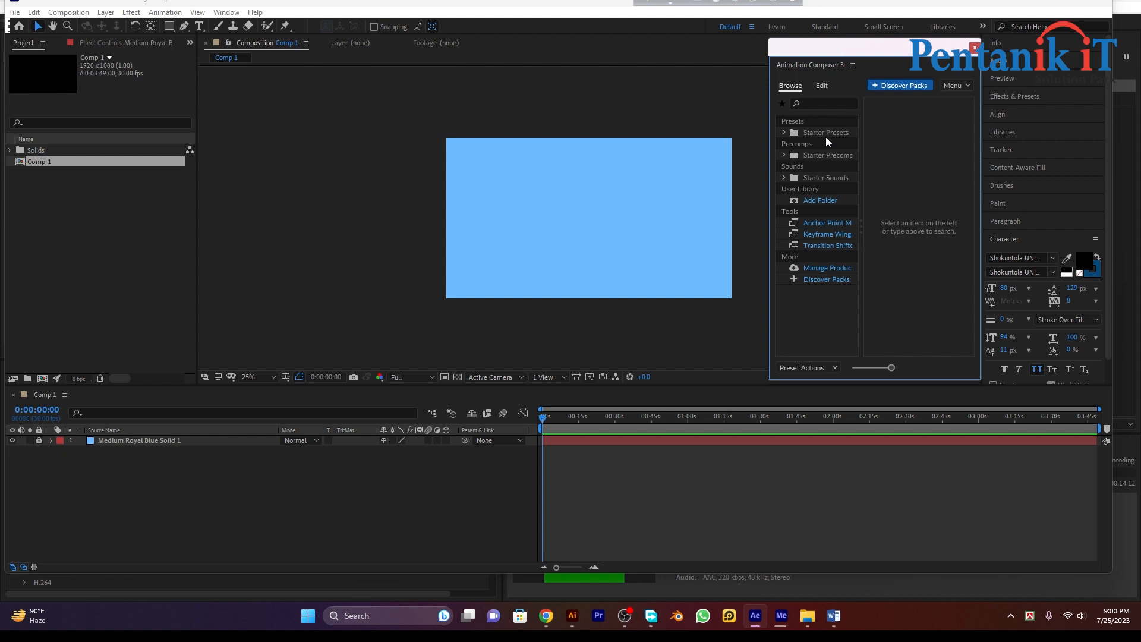
pyautogui.click(226, 12)
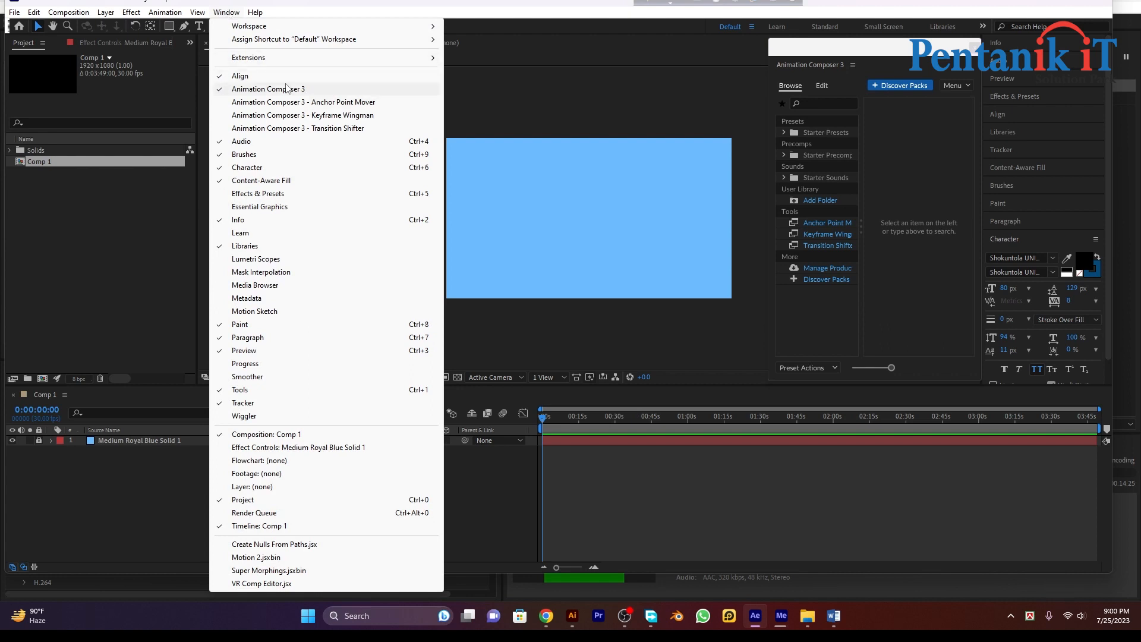
pyautogui.moveTo(835, 50); pyautogui.dragTo(853, 41)
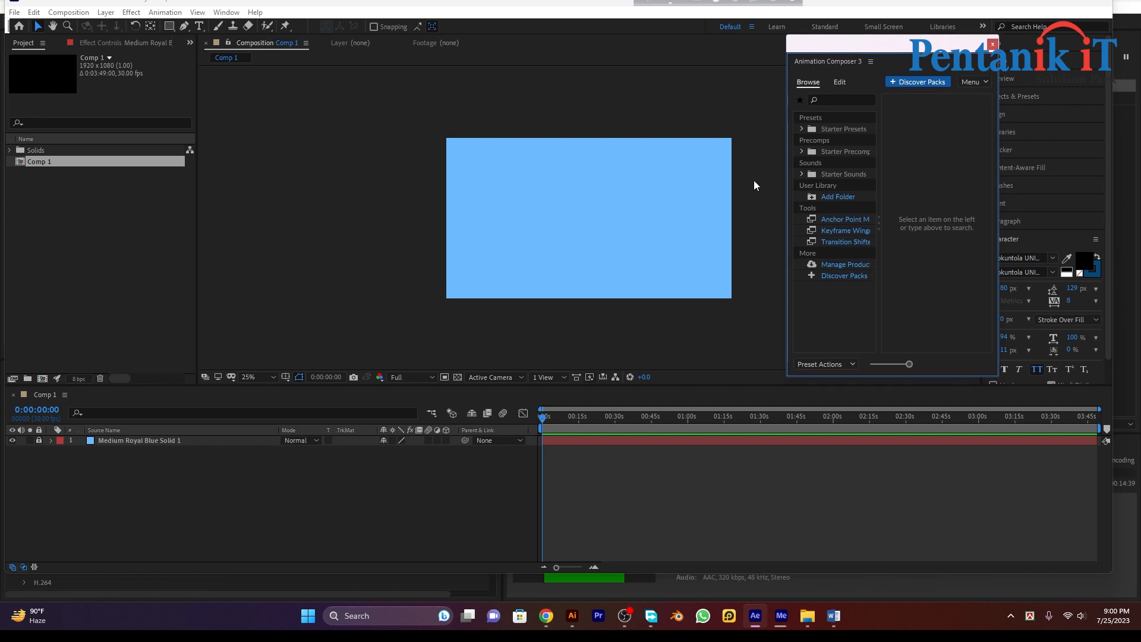
# - Expand the Transitions folder under Starter Precomps and enlarge the Animation Composer window to browse its thumbnails
pyautogui.click(840, 151)
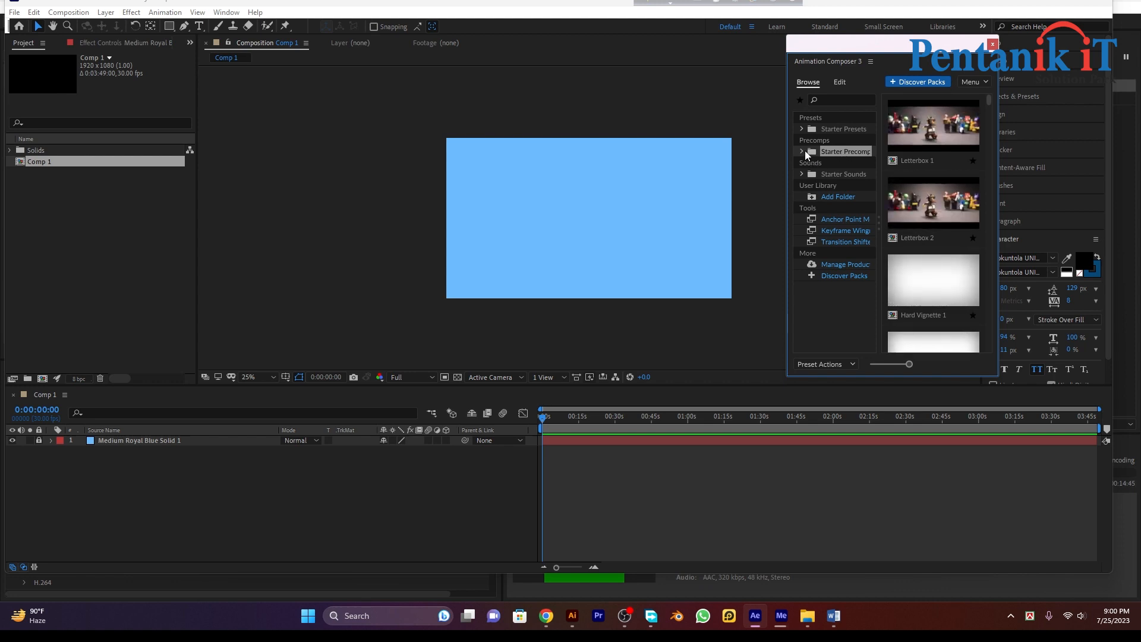
pyautogui.click(805, 151)
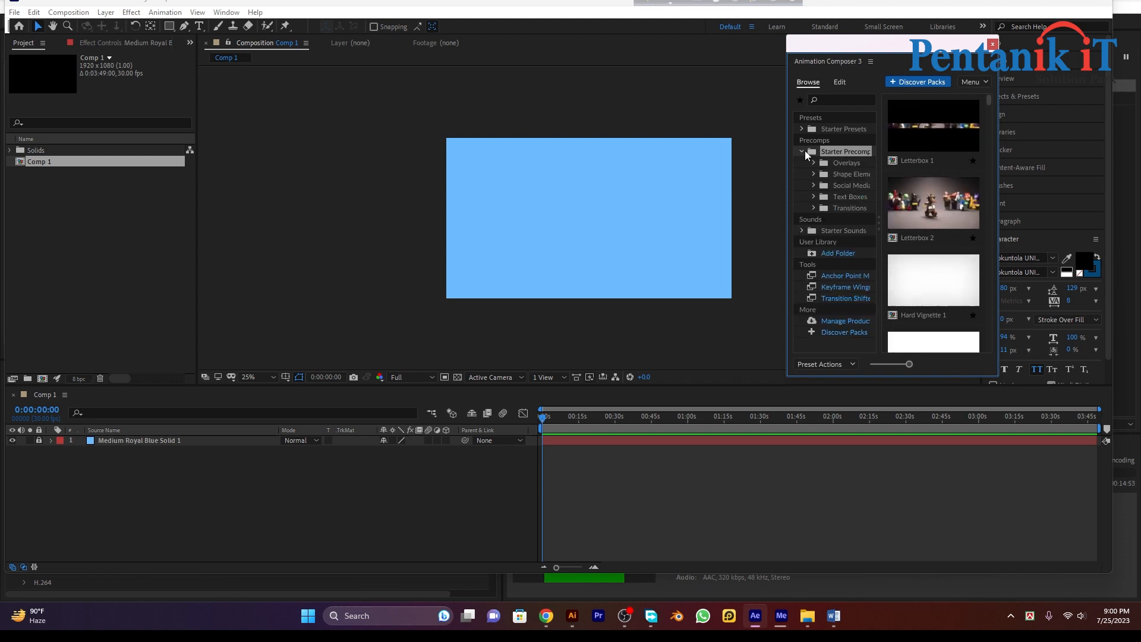
pyautogui.click(839, 208)
pyautogui.click(814, 208)
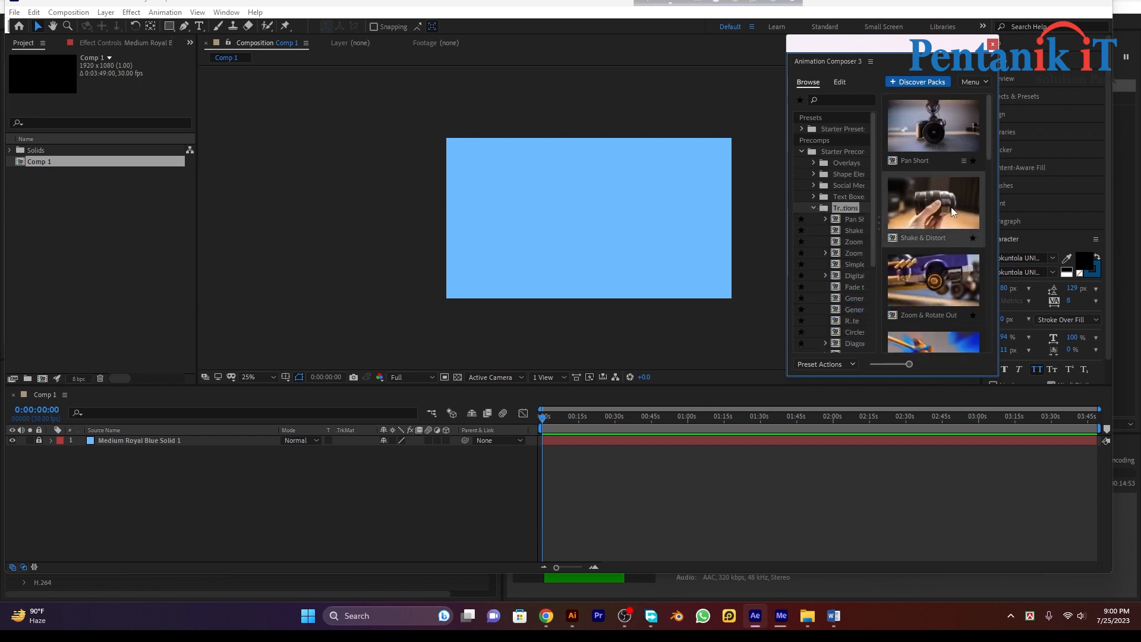
pyautogui.moveTo(998, 345); pyautogui.dragTo(1031, 545)
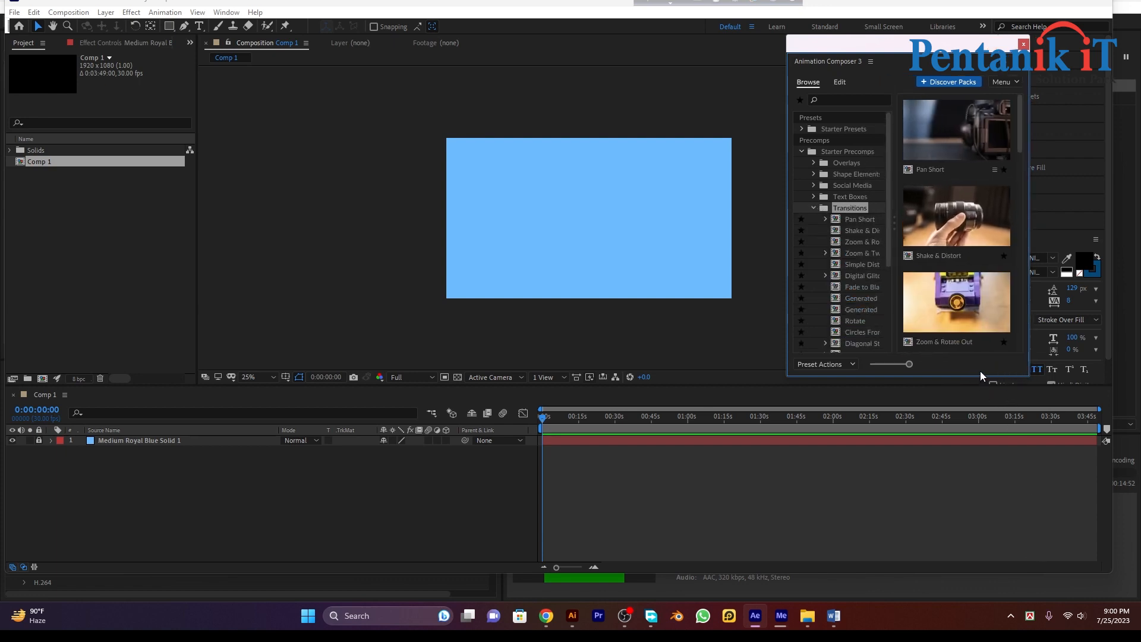
pyautogui.moveTo(979, 373); pyautogui.dragTo(978, 581)
pyautogui.scroll(-3, 962, 295)
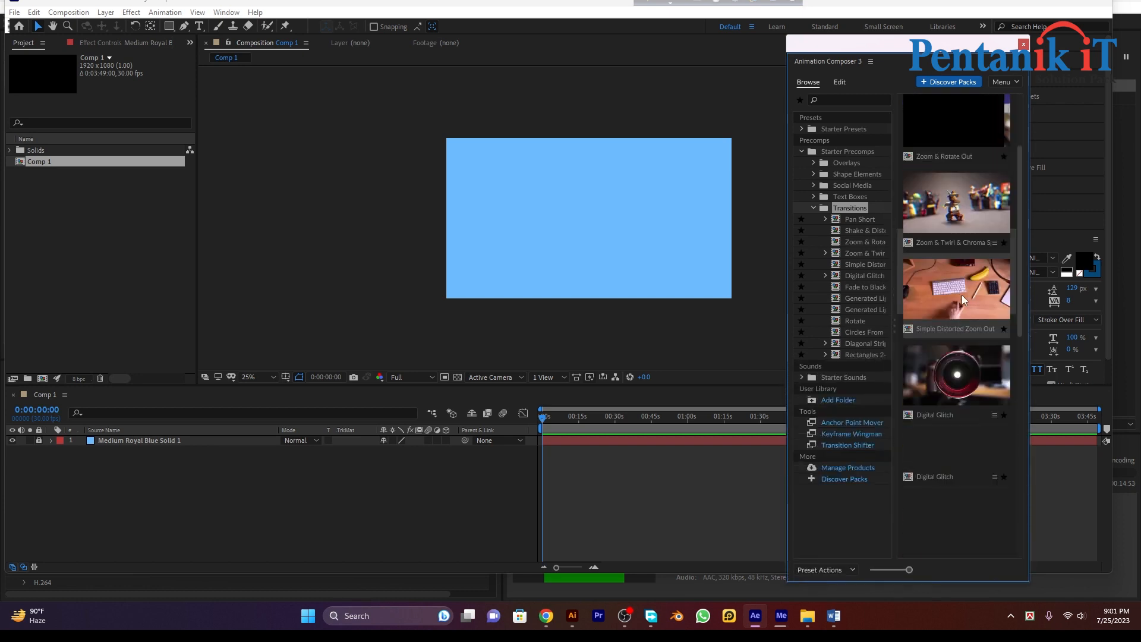
pyautogui.scroll(-6, 962, 295)
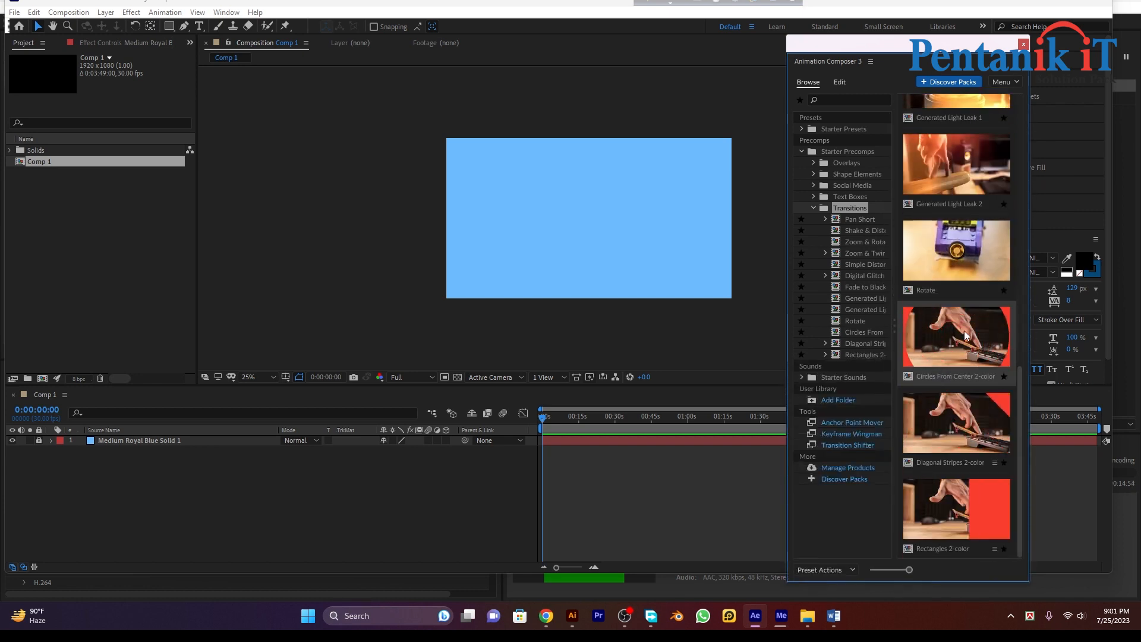
# - Try to add the Circles From Center 2-color transition to Comp 1
pyautogui.click(585, 452)
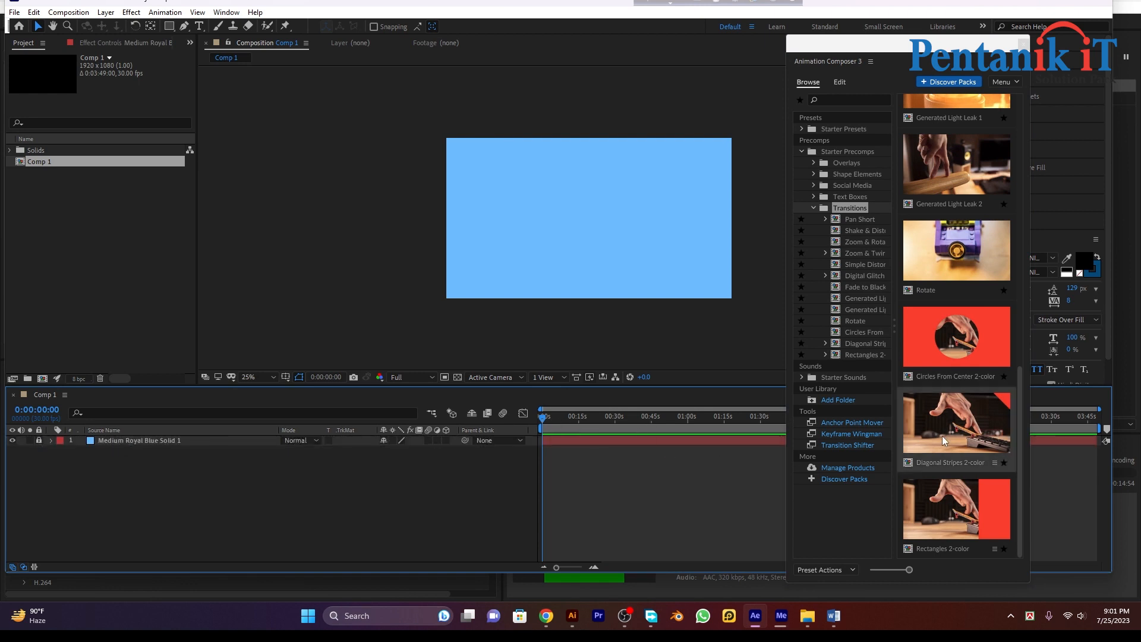
pyautogui.doubleClick(951, 340)
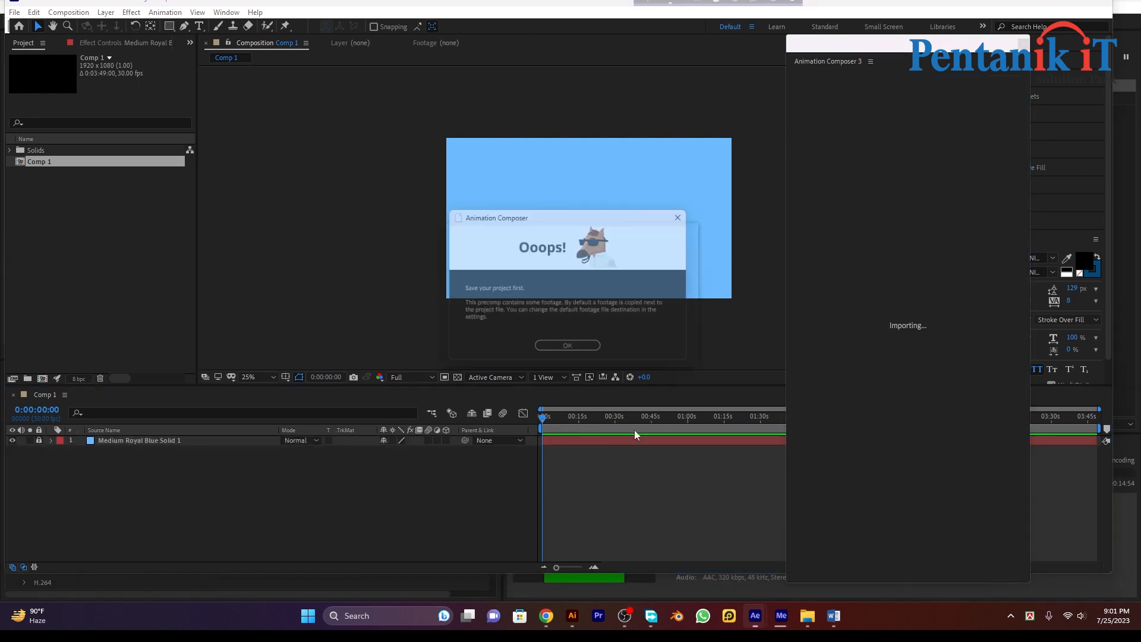
pyautogui.click(568, 350)
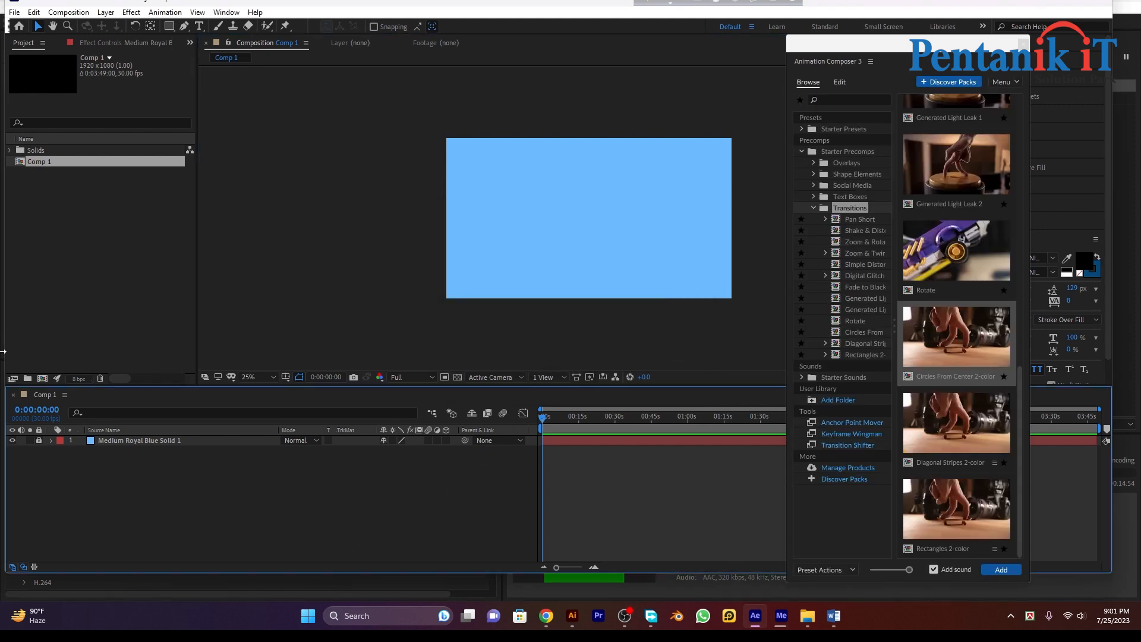
# - Create a second full-size blue solid in Comp 1 and make it start at 0:00:06:04
pyautogui.rightClick(200, 552)
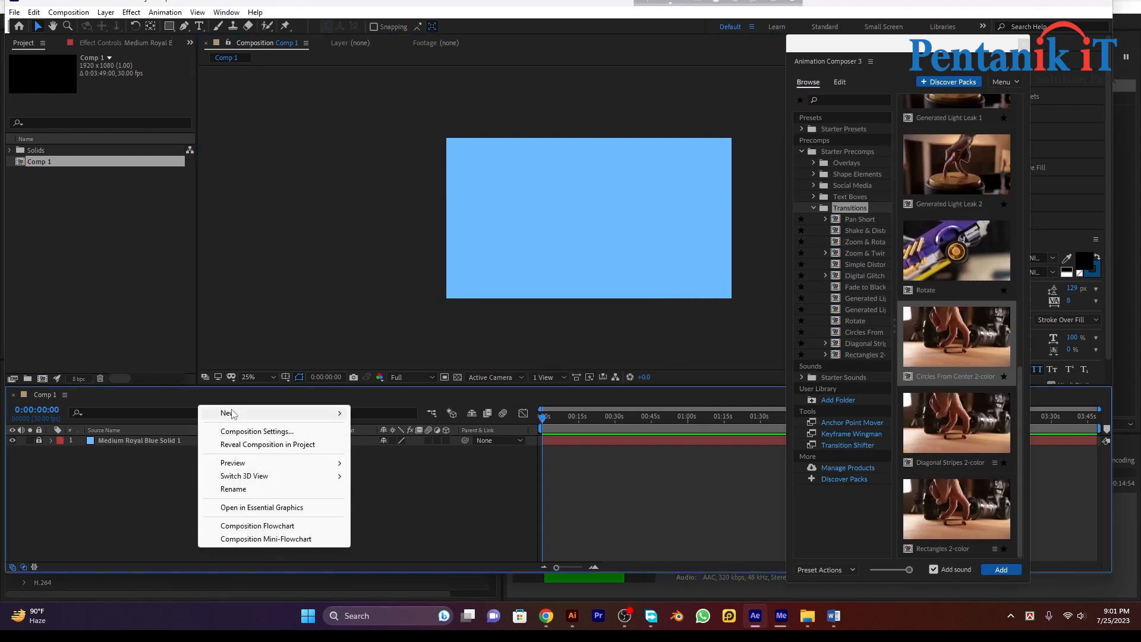
pyautogui.moveTo(236, 414)
pyautogui.click(408, 447)
pyautogui.click(326, 403)
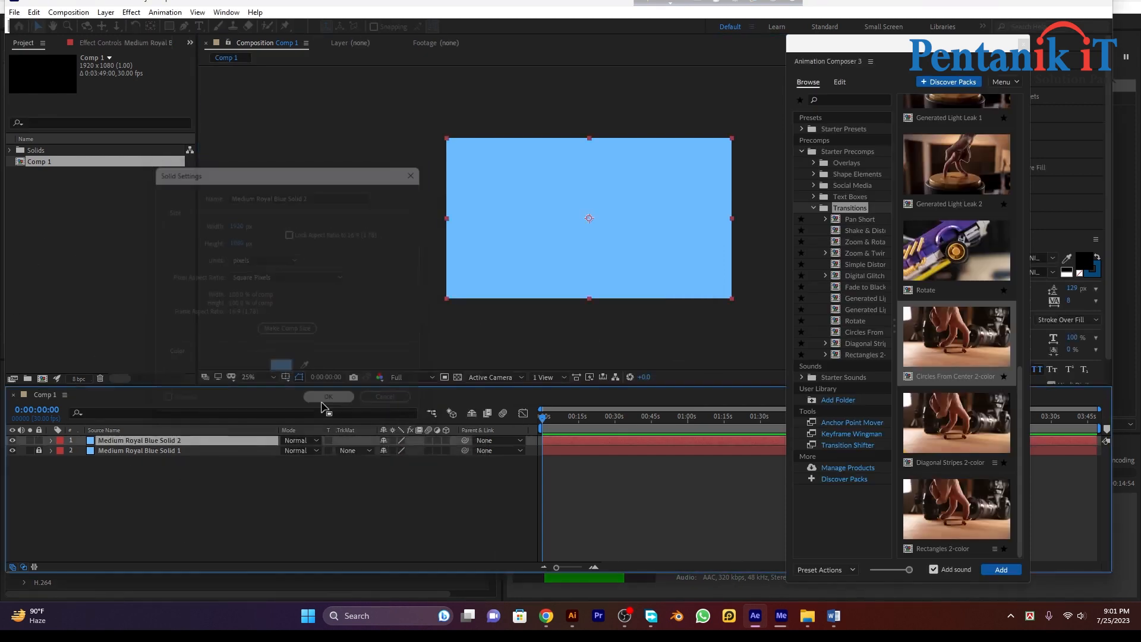
pyautogui.moveTo(542, 418); pyautogui.dragTo(557, 420)
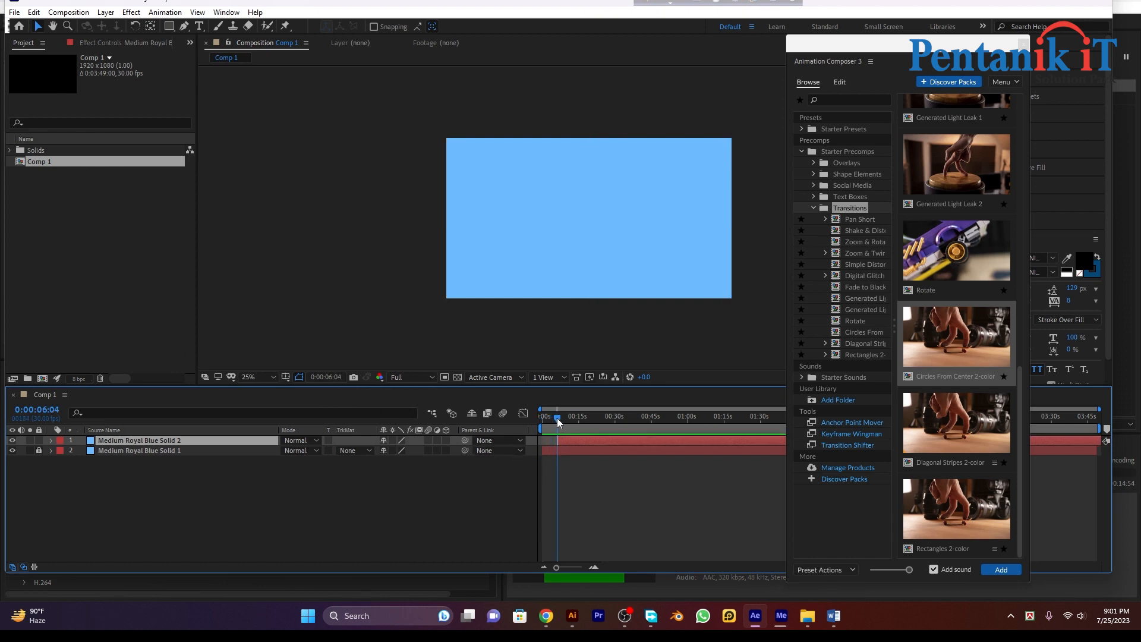
# - End the unlocked original solid at 0:00:06:04 and save the project as Untitled Project in the Book Promo folder
pyautogui.doubleClick(959, 345)
pyautogui.click(569, 344)
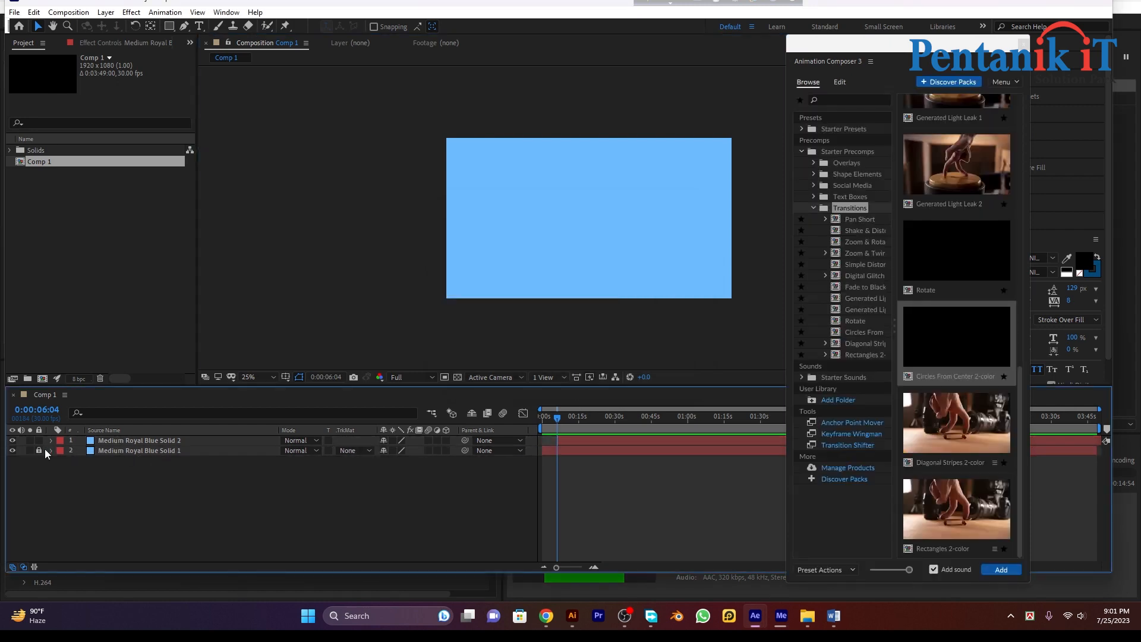
pyautogui.click(557, 455)
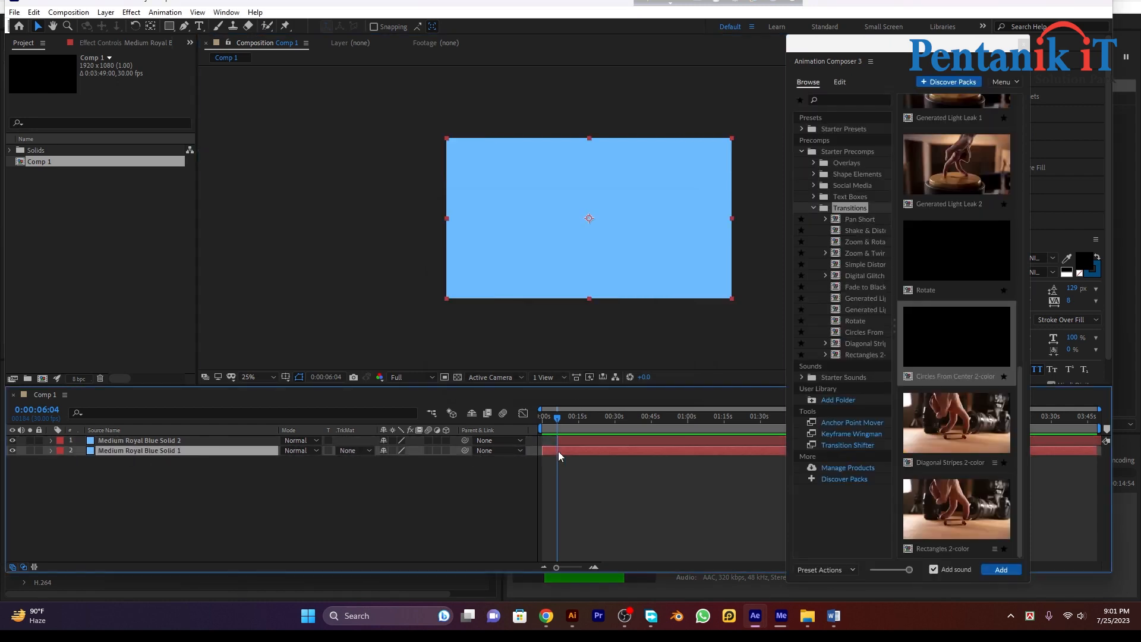
pyautogui.hotkey('alt', ']')
pyautogui.hotkey('ctrl', 's')
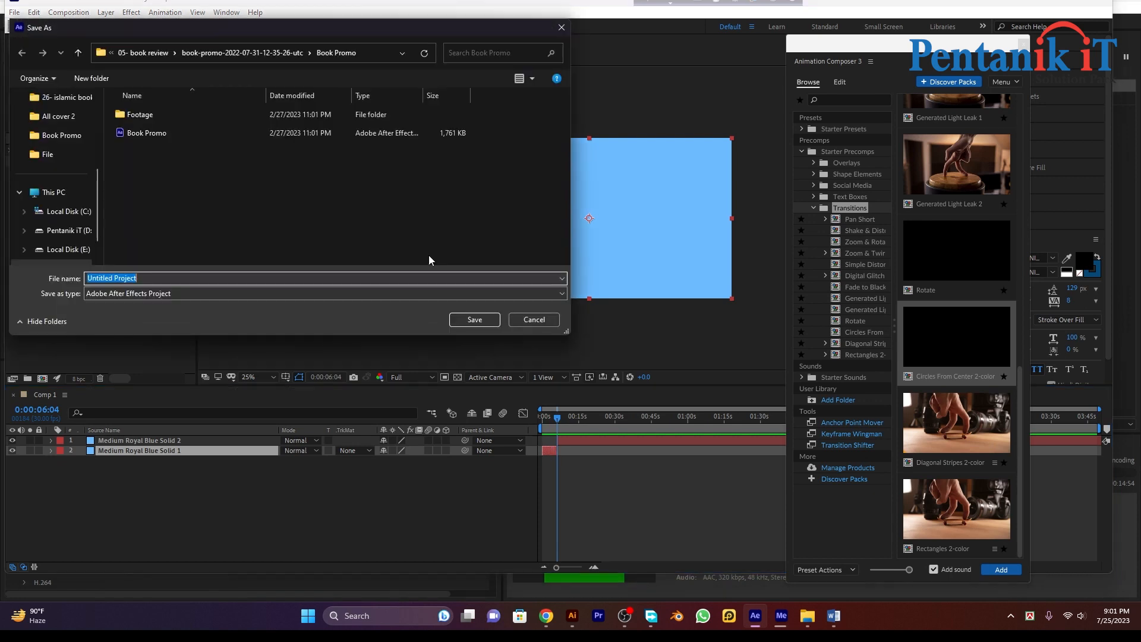
pyautogui.click(474, 319)
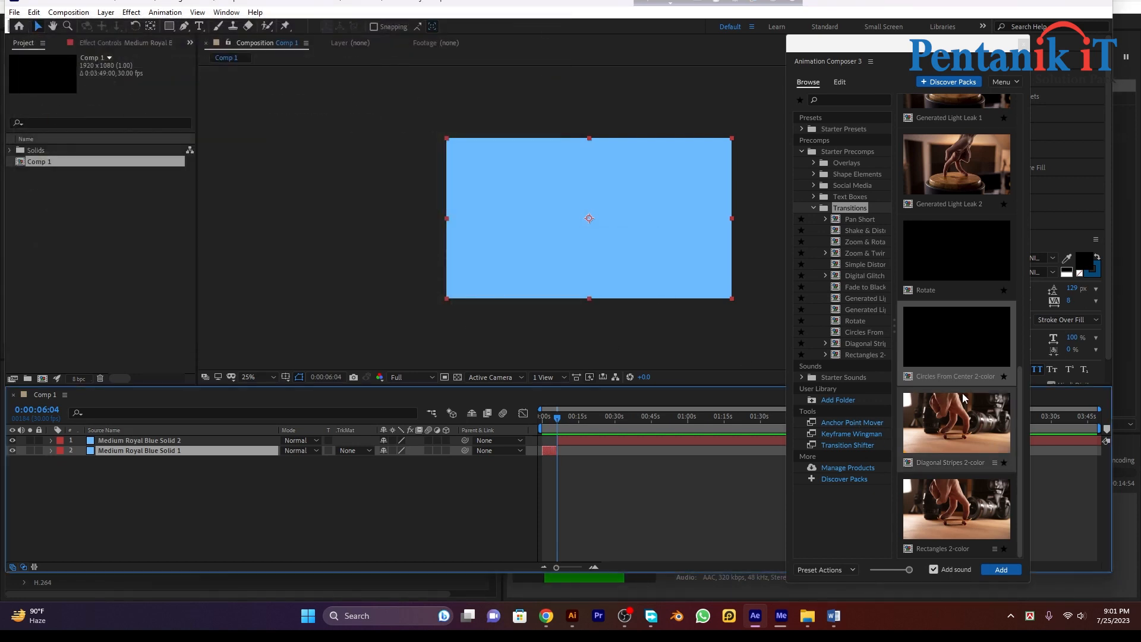
# - Add the Circles From Center 2-color transition at 0:00:06:04 as the top layer and preview it over the cut
pyautogui.doubleClick(964, 347)
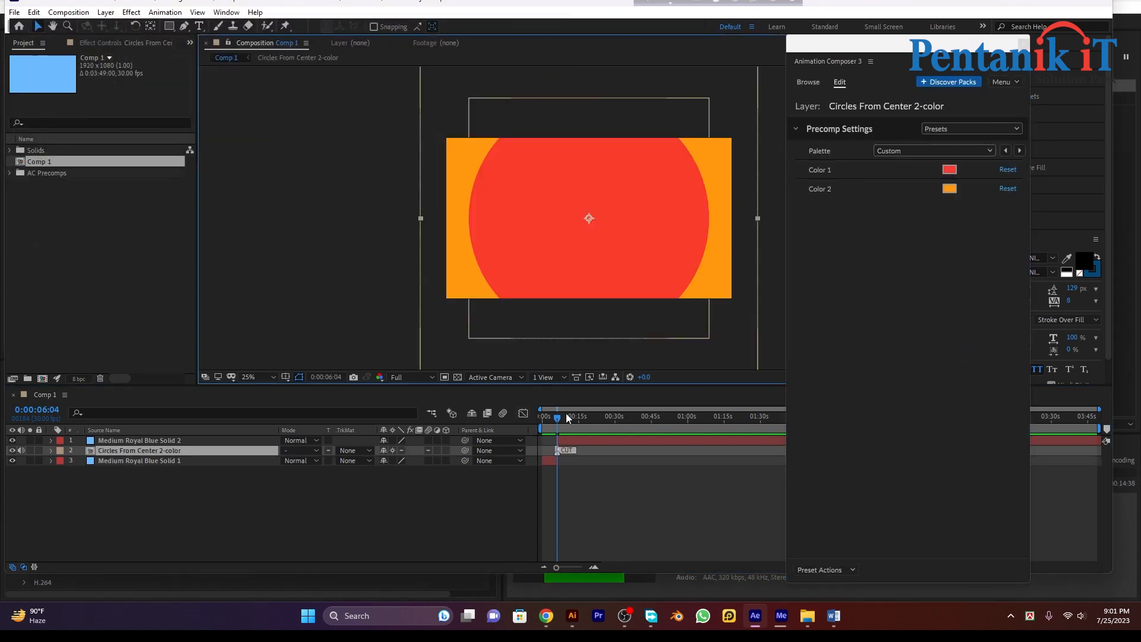
pyautogui.moveTo(566, 412); pyautogui.dragTo(549, 413)
pyautogui.moveTo(166, 453); pyautogui.dragTo(170, 438)
pyautogui.moveTo(554, 427); pyautogui.dragTo(537, 432)
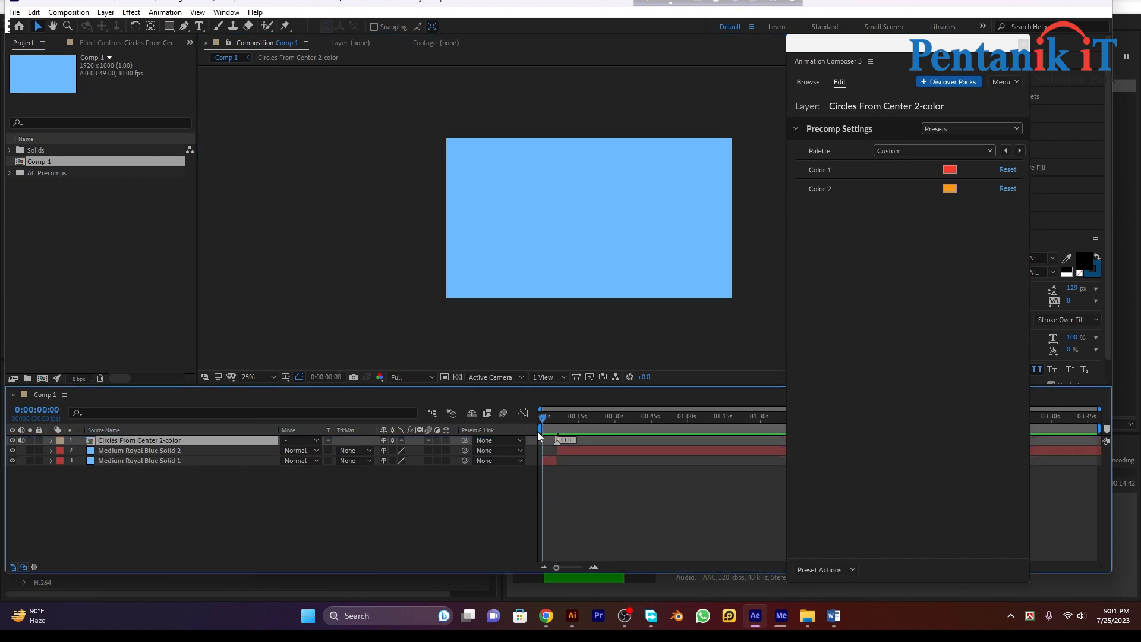
pyautogui.click(552, 422)
pyautogui.press('space')
pyautogui.click(559, 416)
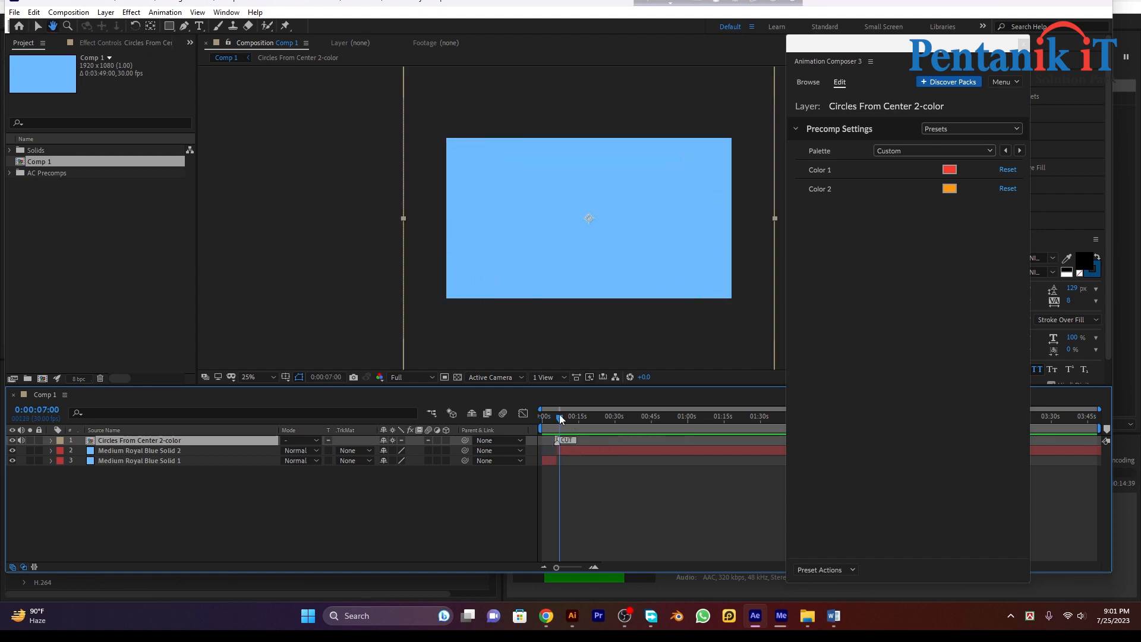
pyautogui.moveTo(559, 416); pyautogui.dragTo(550, 416)
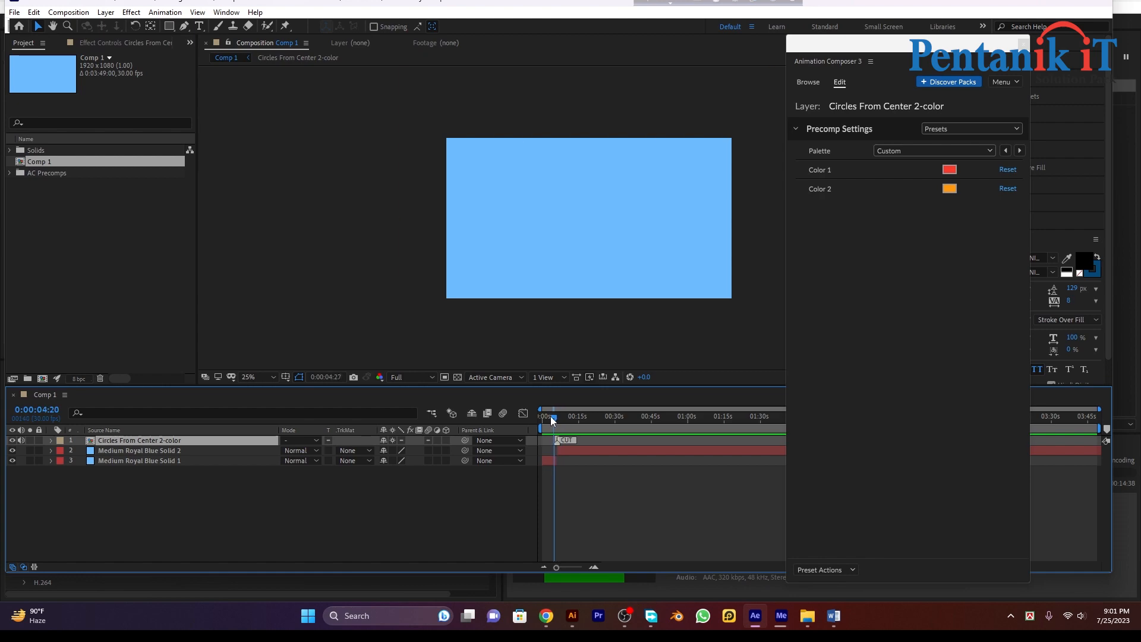
# - Import the sorof and tahlil PNG images and place both in Comp 1 directly below the transition layer
pyautogui.doubleClick(61, 274)
pyautogui.scroll(-1, 192, 191)
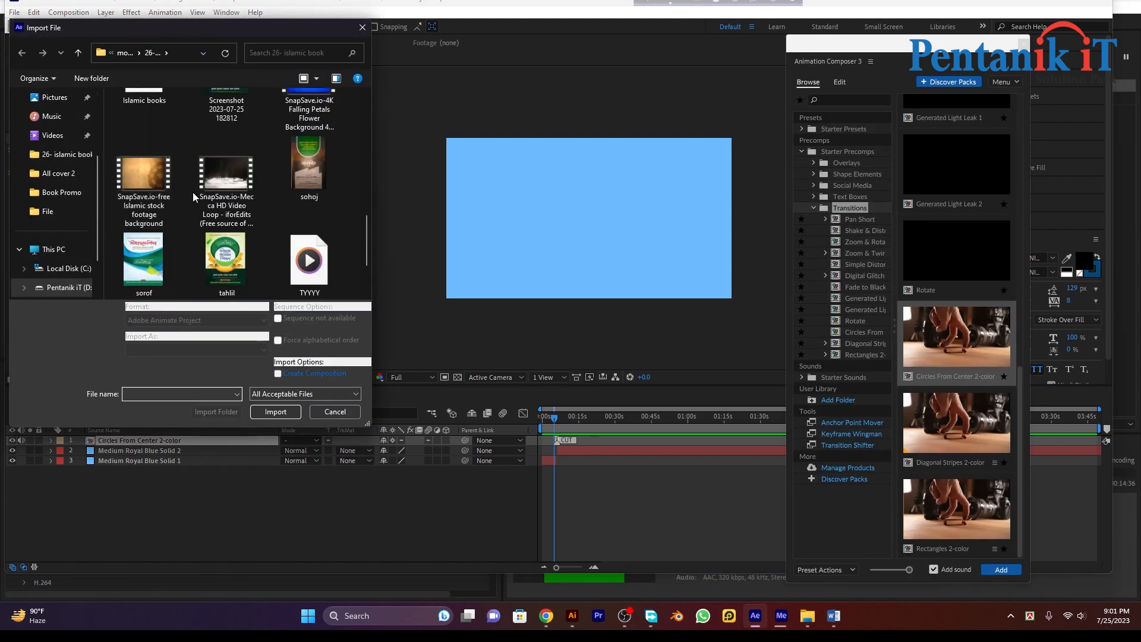
pyautogui.click(226, 261)
pyautogui.keyDown('ctrl'); pyautogui.click(144, 262); pyautogui.keyUp('ctrl')
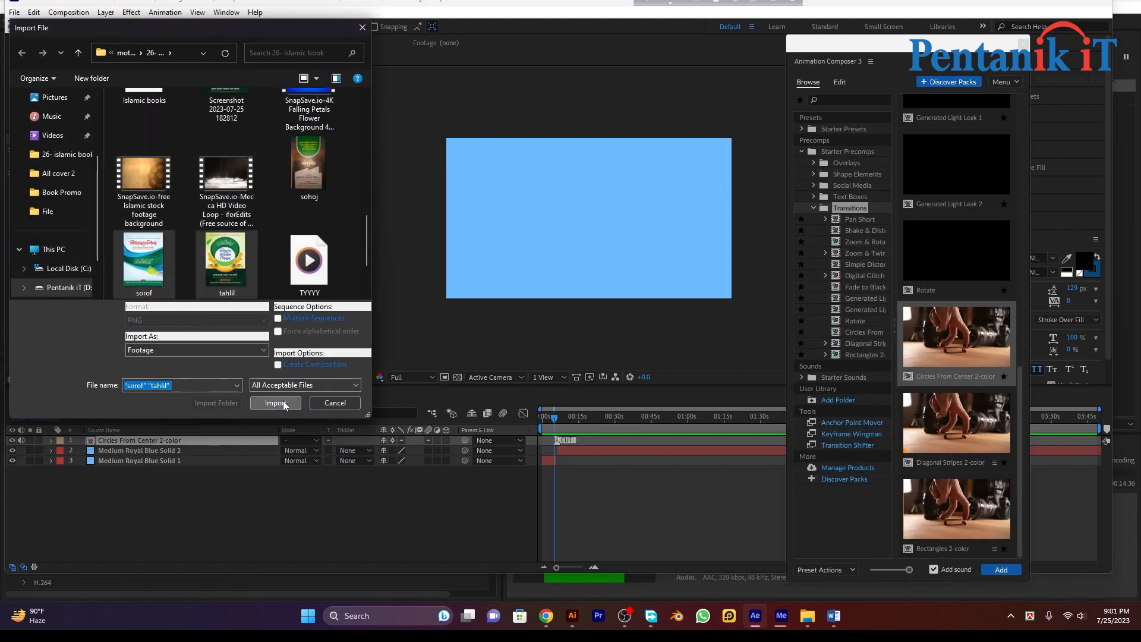
pyautogui.click(284, 404)
pyautogui.moveTo(69, 158); pyautogui.dragTo(566, 452)
pyautogui.click(612, 501)
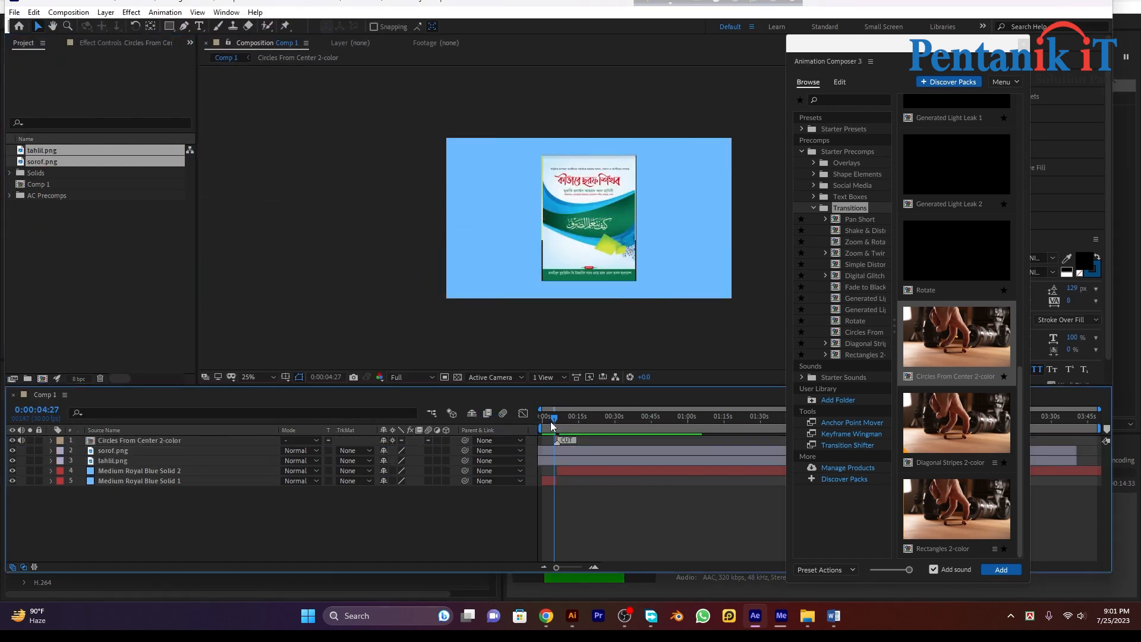
# - Trim the images at 0:00:04:27 so that sorof.png ends and tahlil.png begins there
pyautogui.click(571, 451)
pyautogui.hotkey('alt', ']')
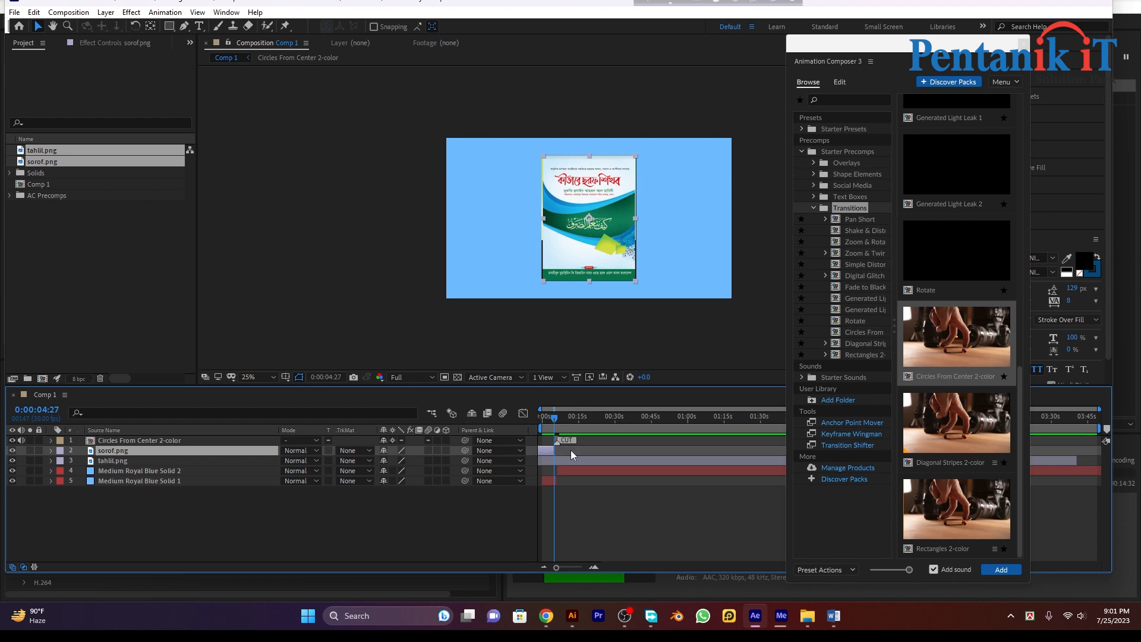
pyautogui.press('F2')
pyautogui.click(574, 461)
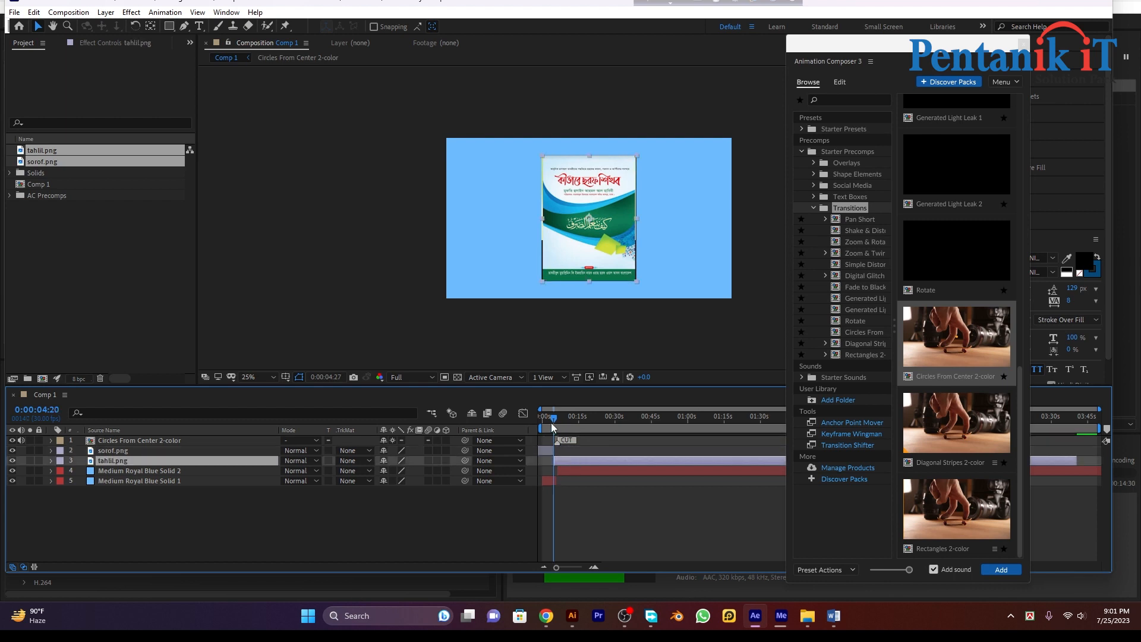
# - Move the Circles From Center 2-color layer earlier onto the cut between sorof.png and tahlil.png and preview the transition
pyautogui.moveTo(554, 418); pyautogui.dragTo(560, 421)
pyautogui.press('i')
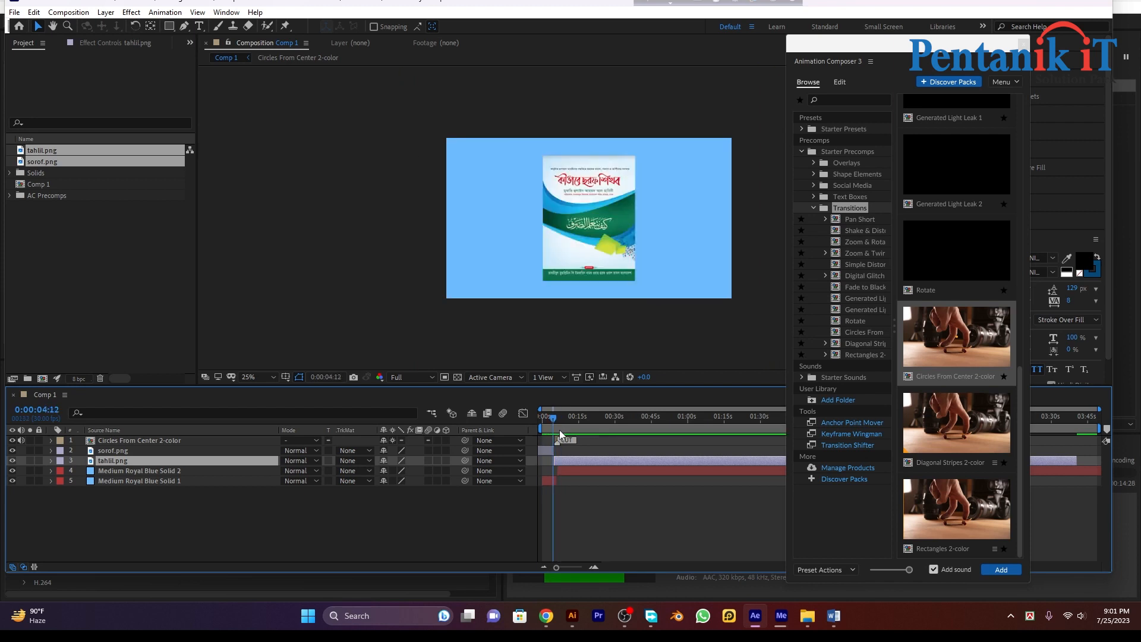
pyautogui.click(579, 566)
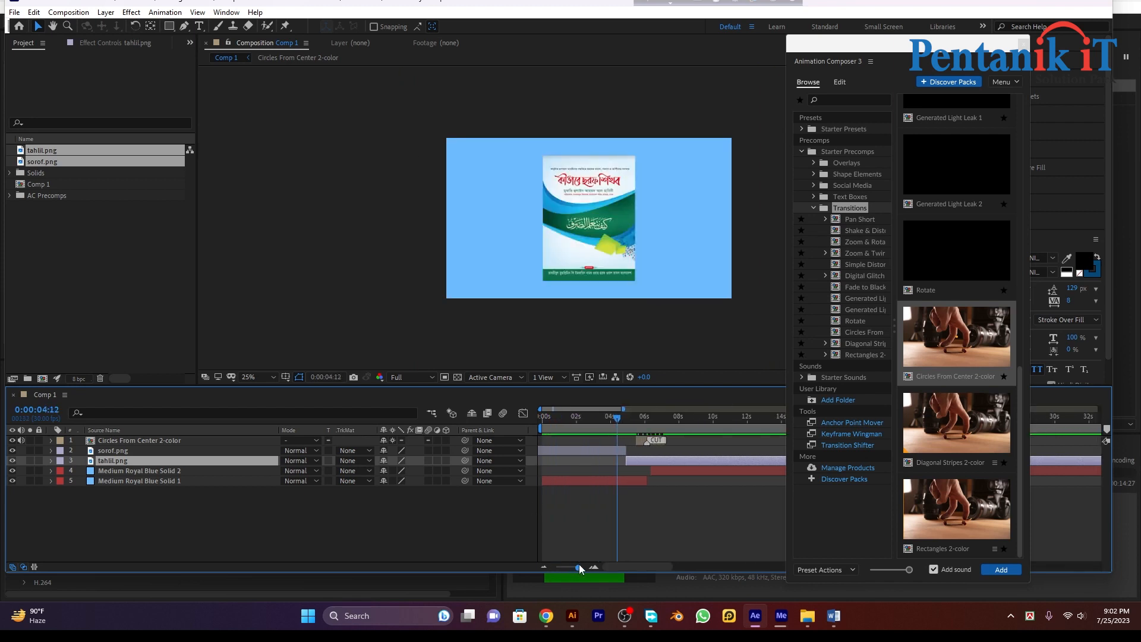
pyautogui.click(659, 443)
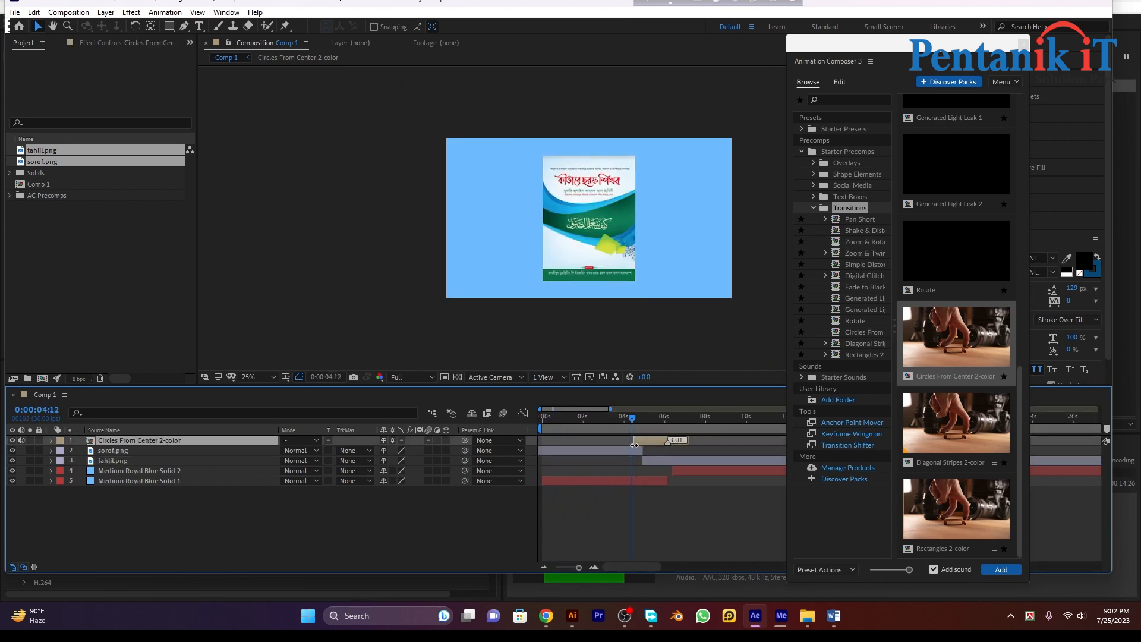
pyautogui.moveTo(658, 441)
pyautogui.mouseDown()
pyautogui.moveTo(626, 447)
pyautogui.moveTo(636, 443)
pyautogui.mouseUp()
pyautogui.click(618, 419)
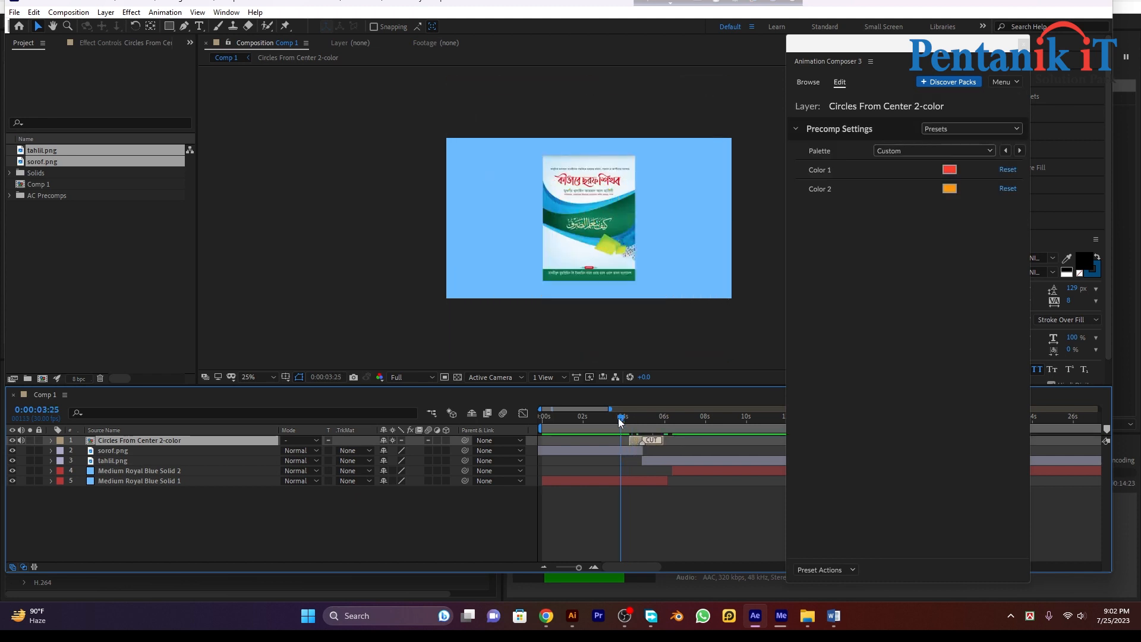
pyautogui.press('space')
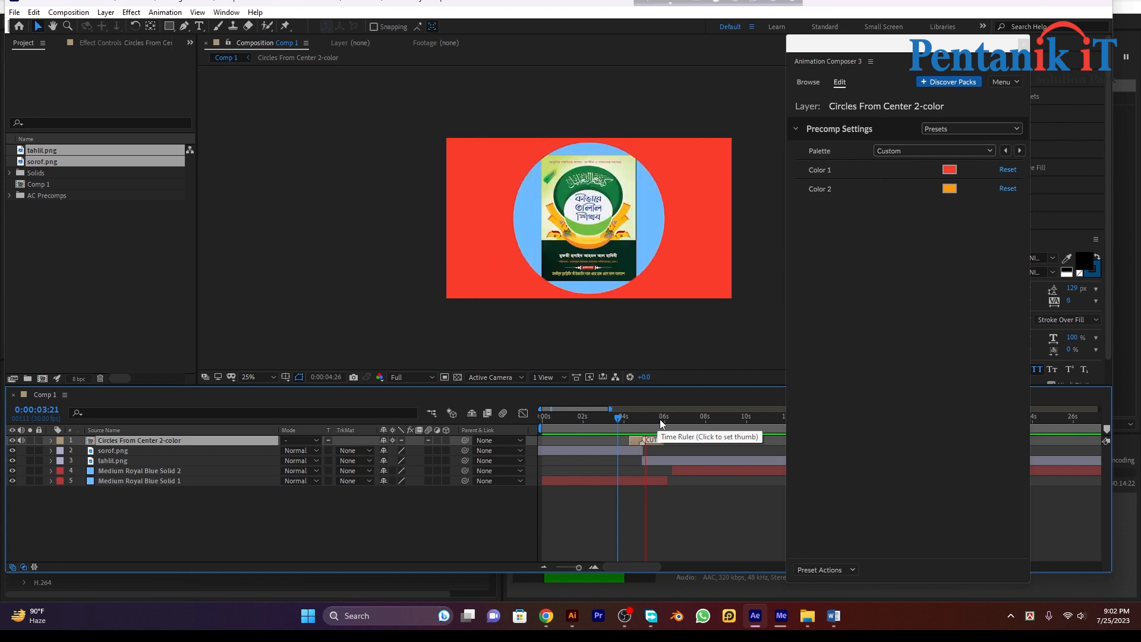
pyautogui.press('space')
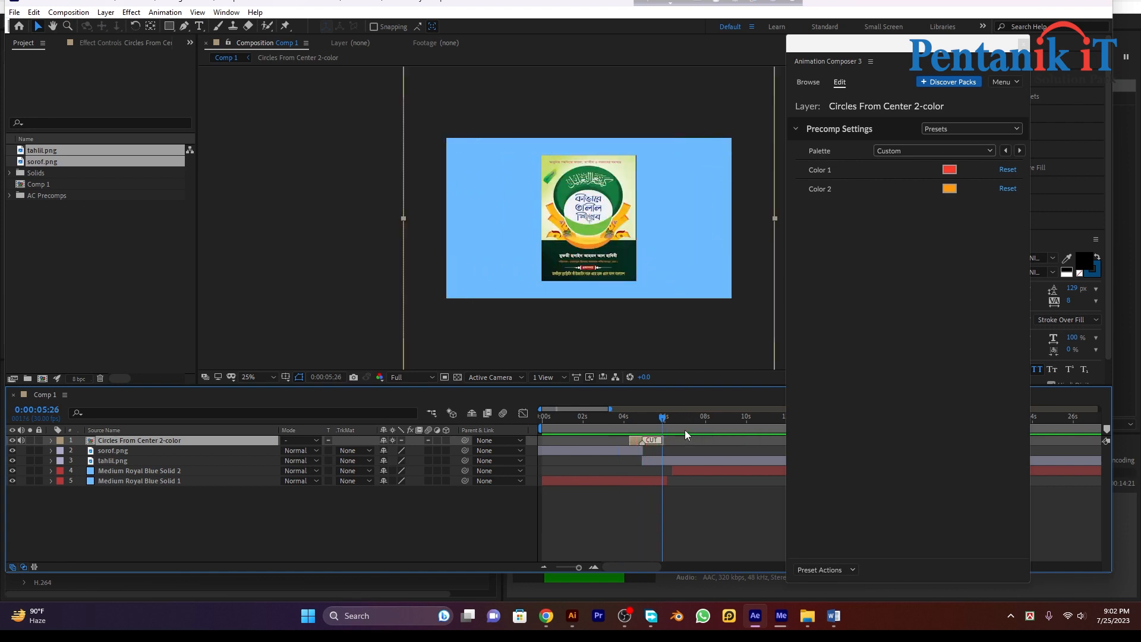
pyautogui.moveTo(661, 429); pyautogui.dragTo(625, 428)
pyautogui.click(632, 429)
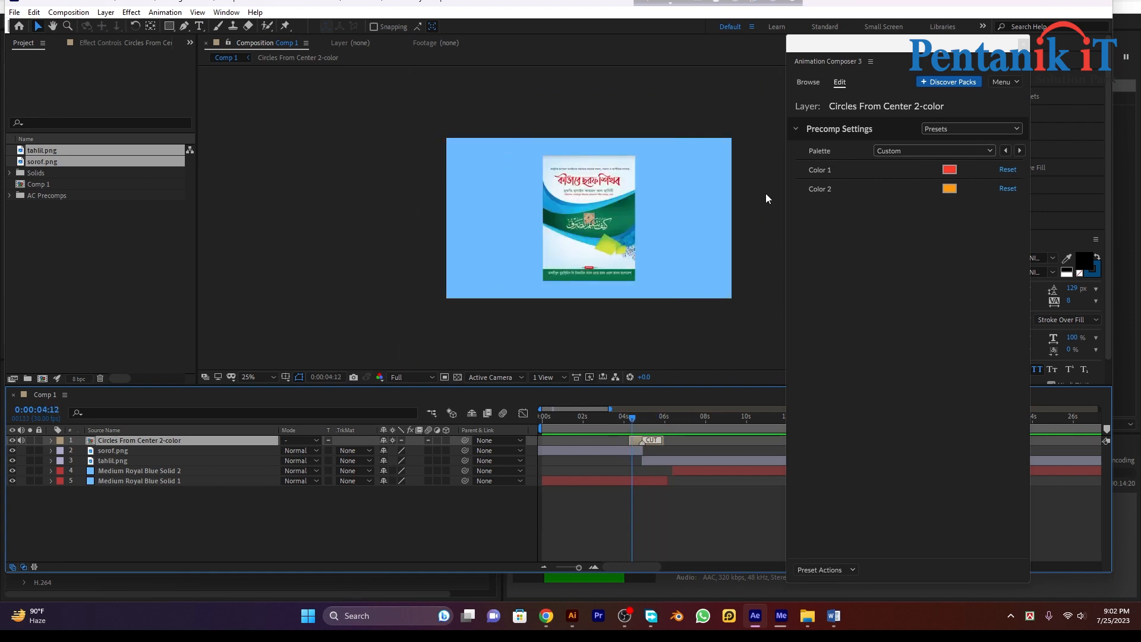
# - Add the Rotate transition at 0:00:04:12 and delete the Circles From Center 2-color layer
pyautogui.click(808, 82)
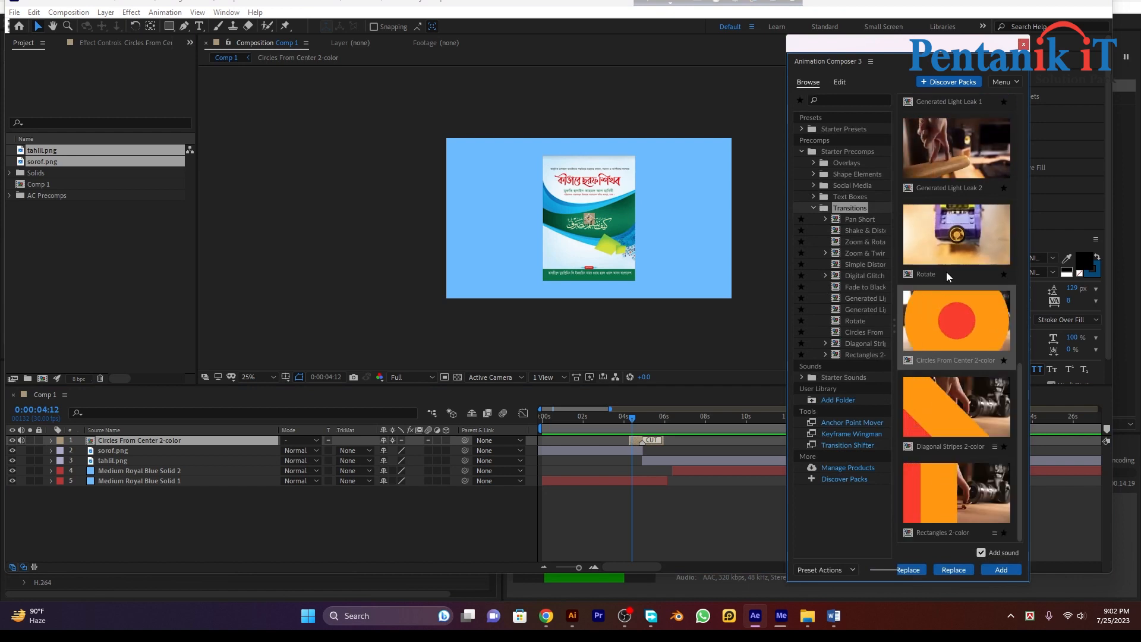
pyautogui.doubleClick(946, 229)
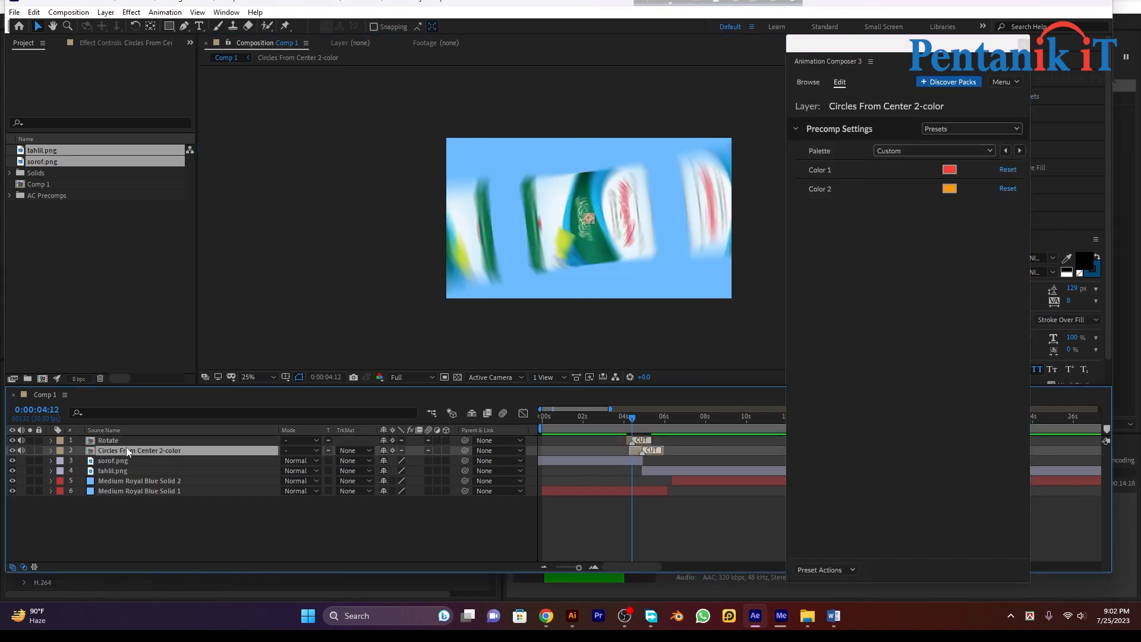
pyautogui.press('Delete')
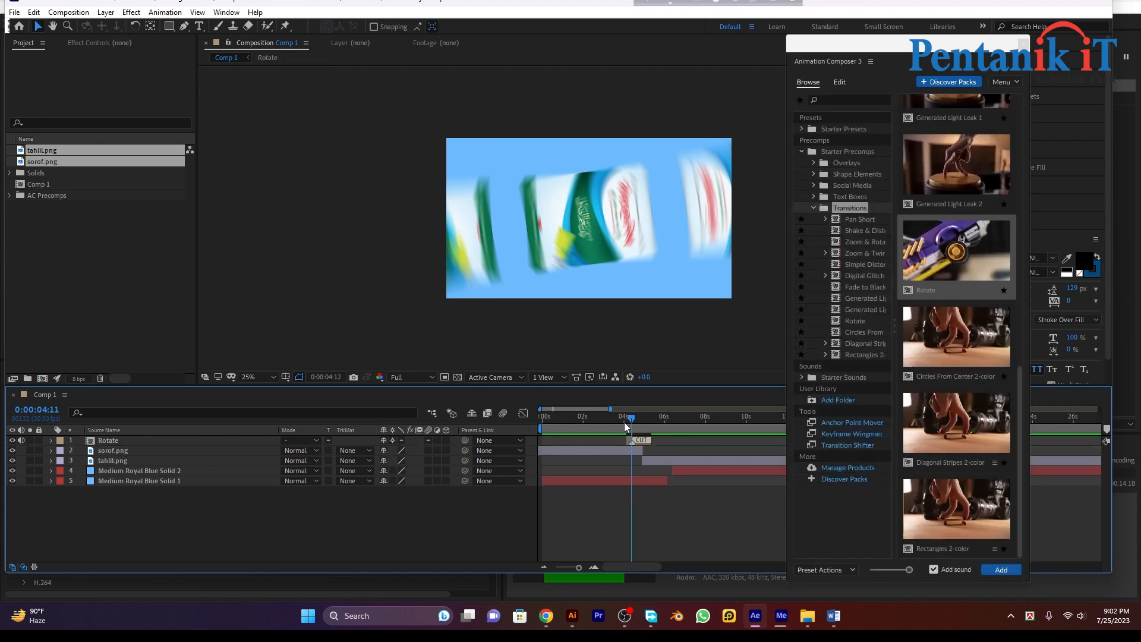
# - Preview the Rotate transition, shift its layer onto the cut between the two book images, and preview it again
pyautogui.click(624, 422)
pyautogui.press('space')
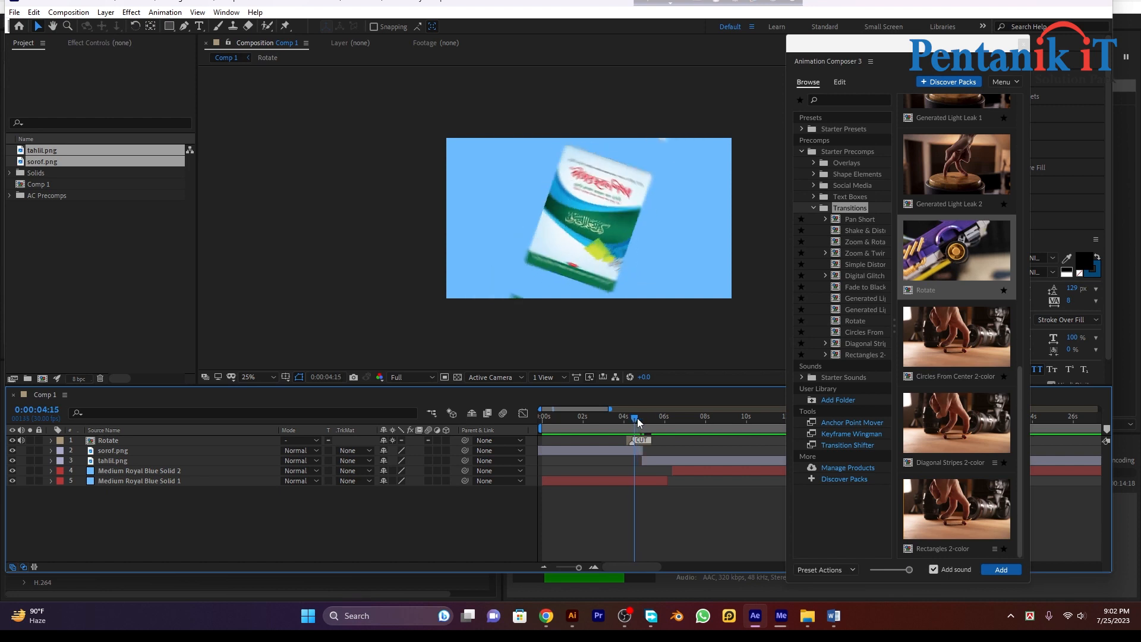
pyautogui.press('space')
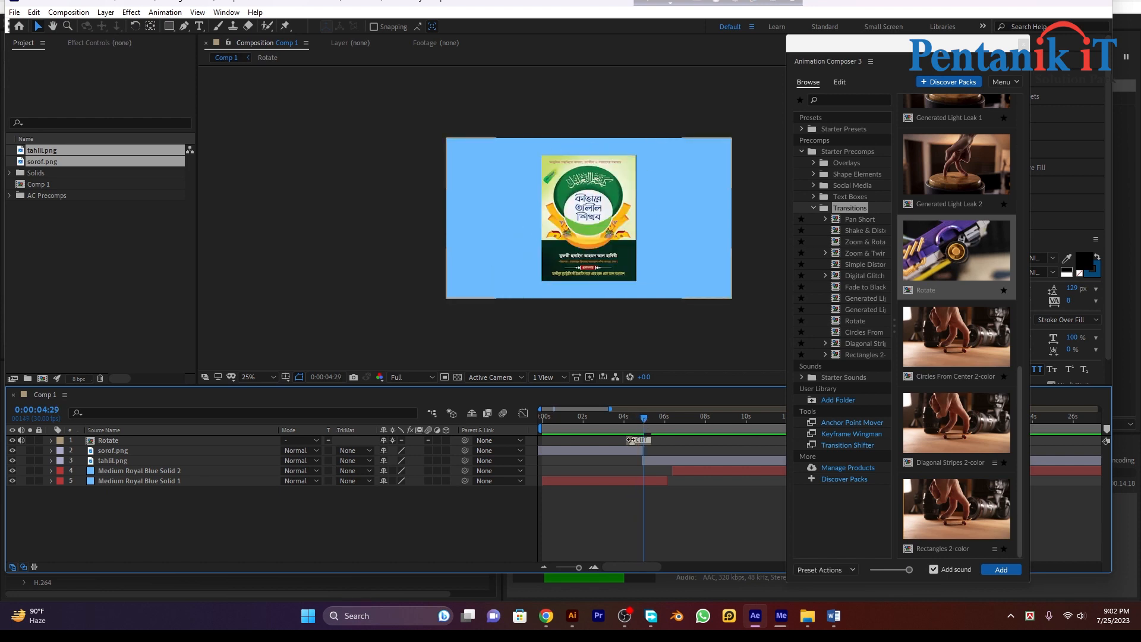
pyautogui.moveTo(631, 440); pyautogui.dragTo(646, 443)
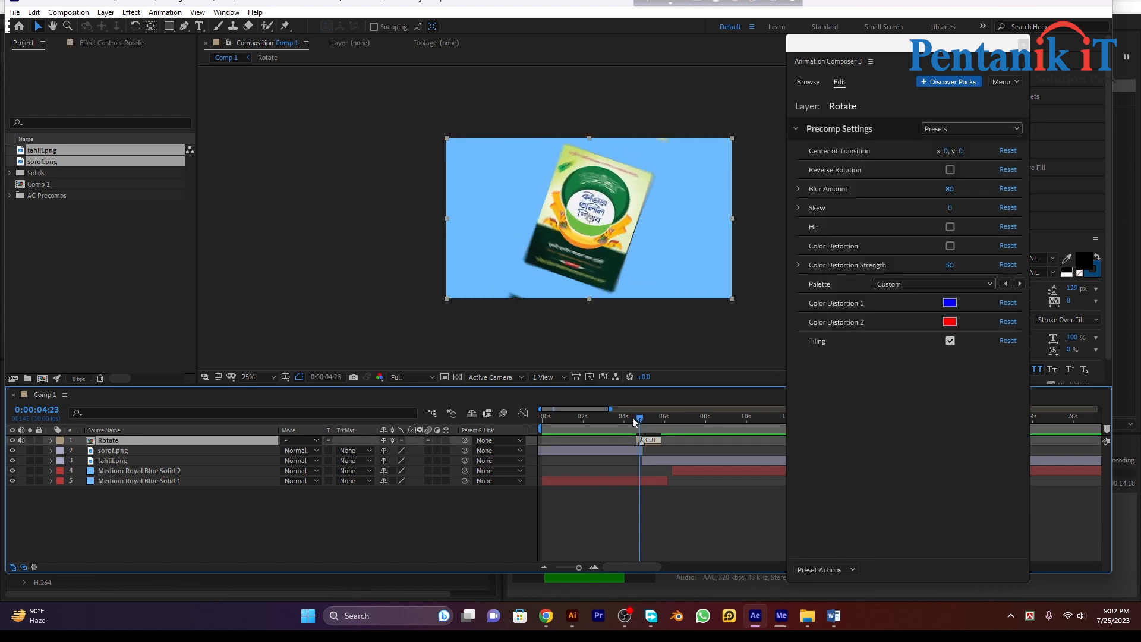
pyautogui.press('space')
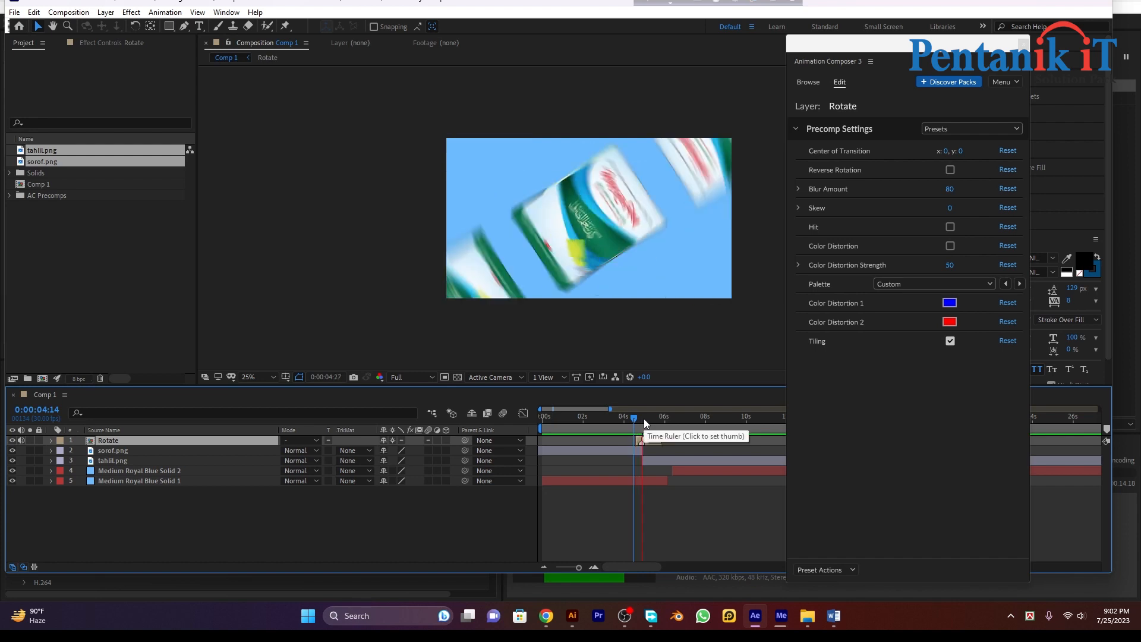
pyautogui.press('space')
pyautogui.moveTo(645, 420)
pyautogui.mouseDown()
pyautogui.moveTo(657, 422)
pyautogui.moveTo(640, 422)
pyautogui.mouseUp()
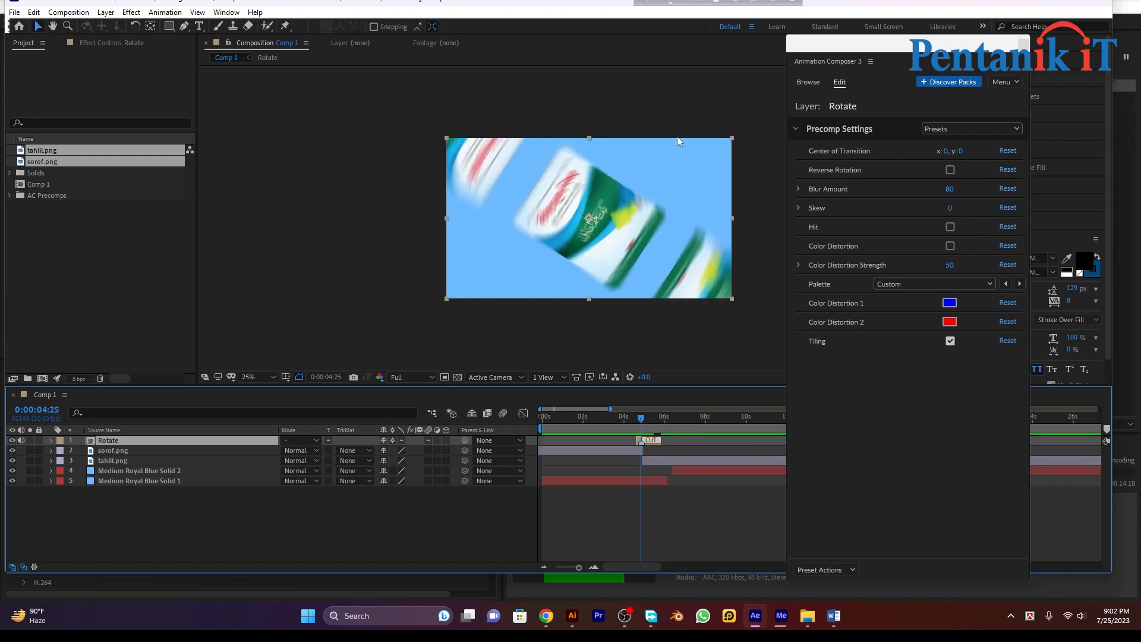
# - Add the Generated Light Leak 2 transition at 0:00:04:25 above the Rotate layer and preview both together
pyautogui.click(811, 82)
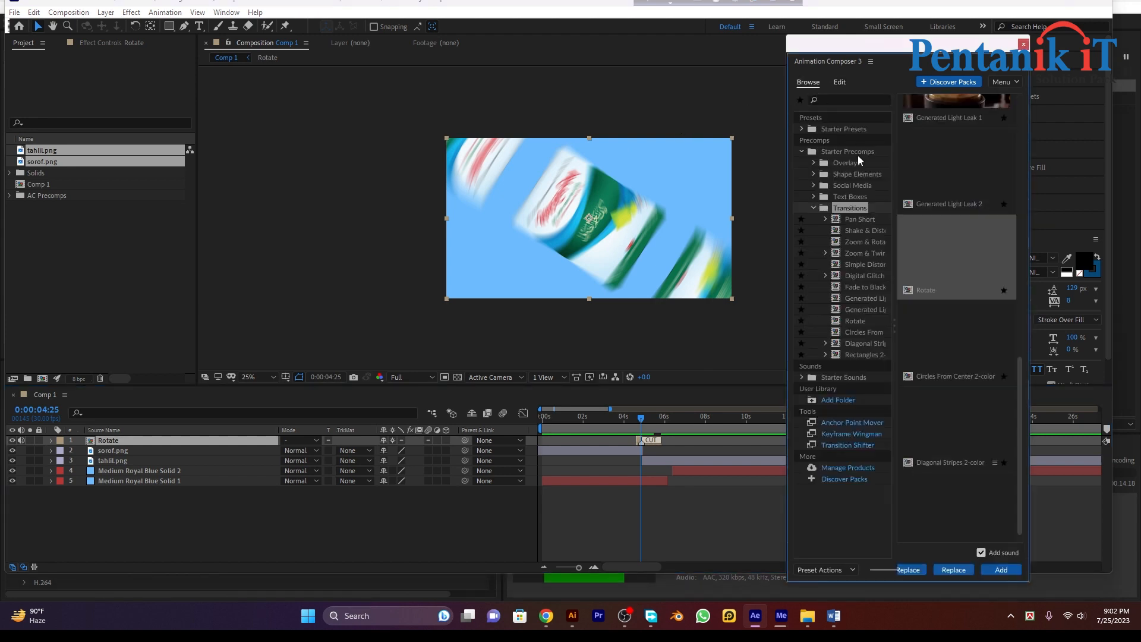
pyautogui.doubleClick(953, 185)
pyautogui.click(634, 420)
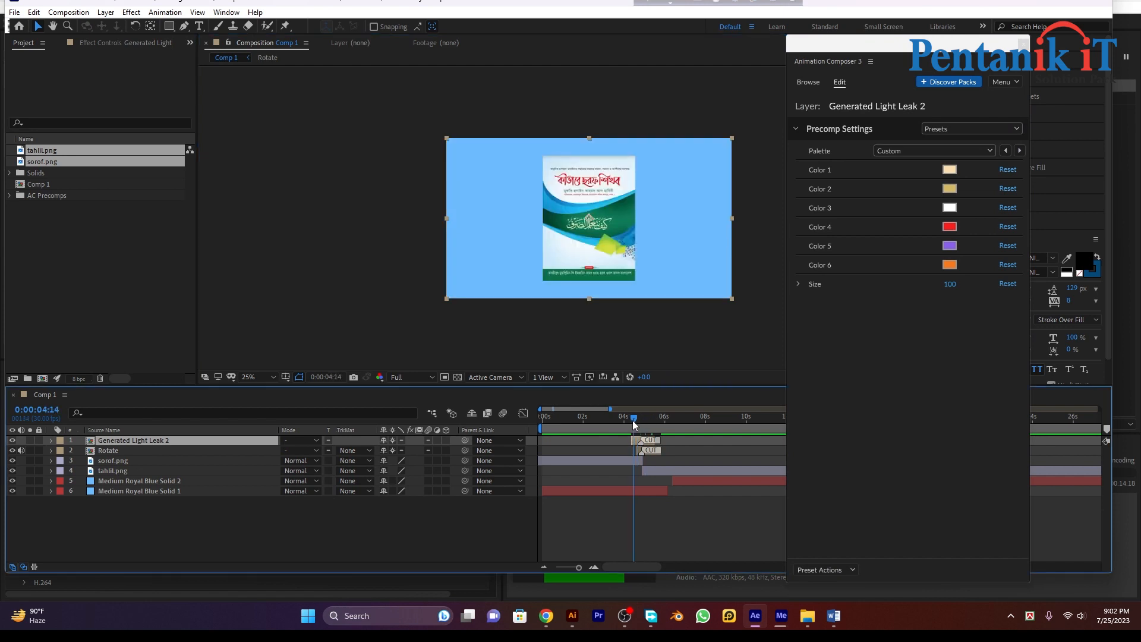
pyautogui.moveTo(634, 423); pyautogui.dragTo(630, 420)
pyautogui.press('space')
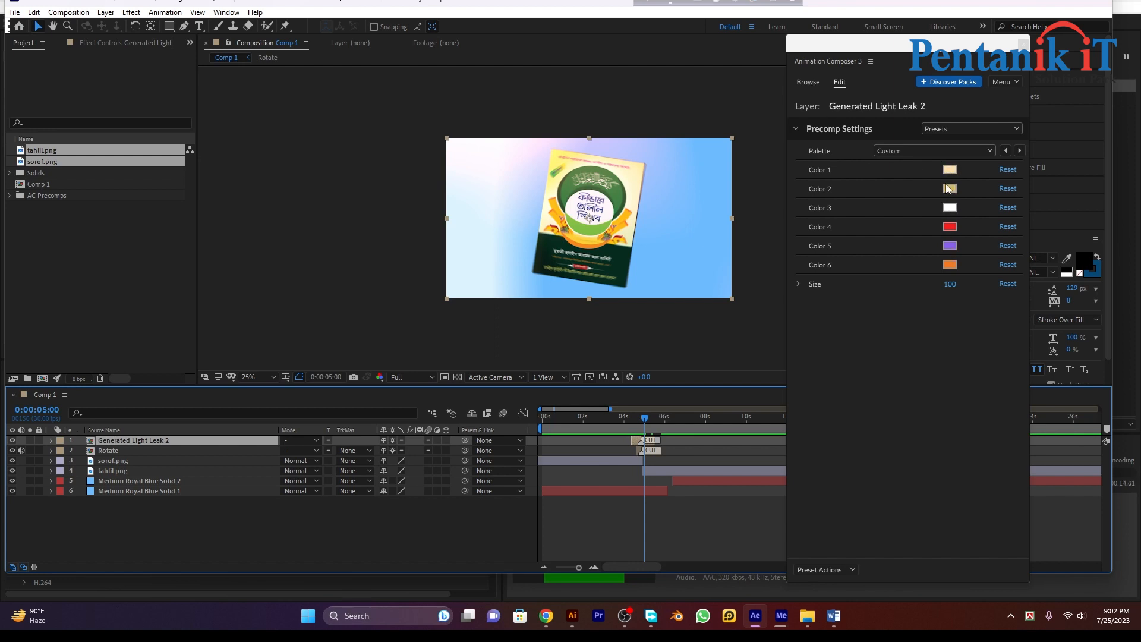
# - Look through the other Starter transitions, the Zoom & Twirl variants and the Shape Elements precomps, and close Animation Composer 3
pyautogui.click(808, 77)
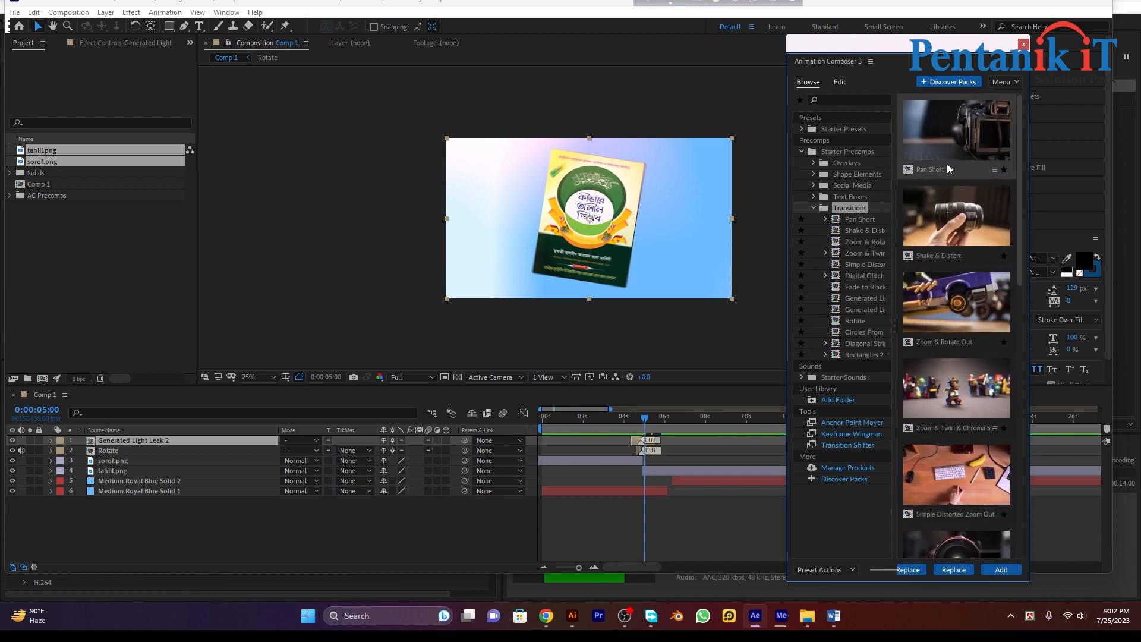
pyautogui.click(943, 127)
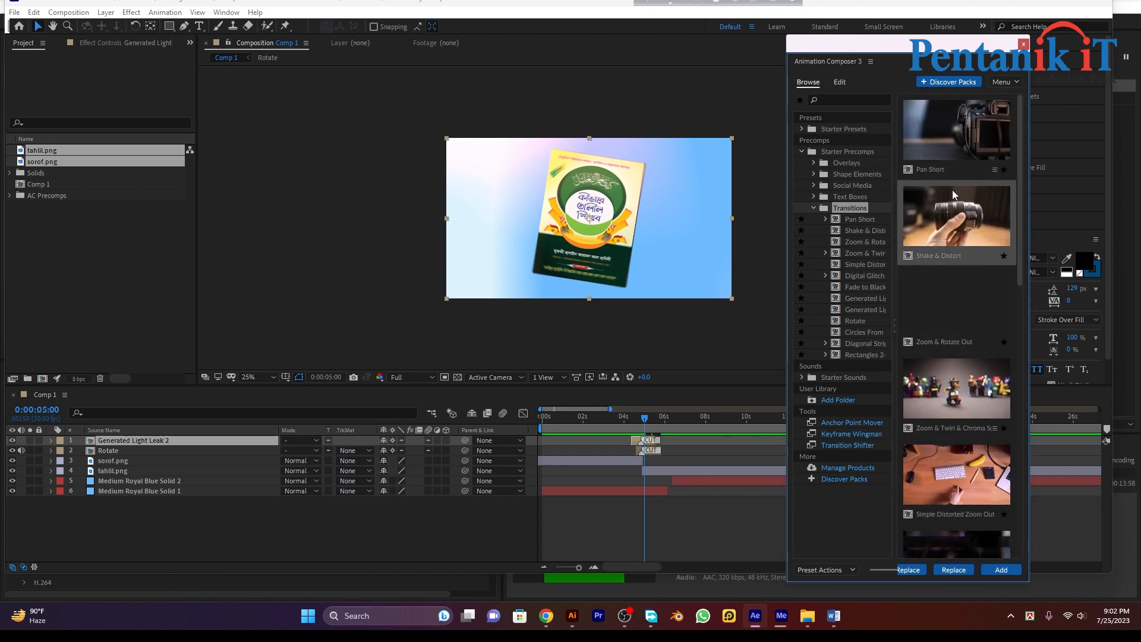
pyautogui.click(956, 406)
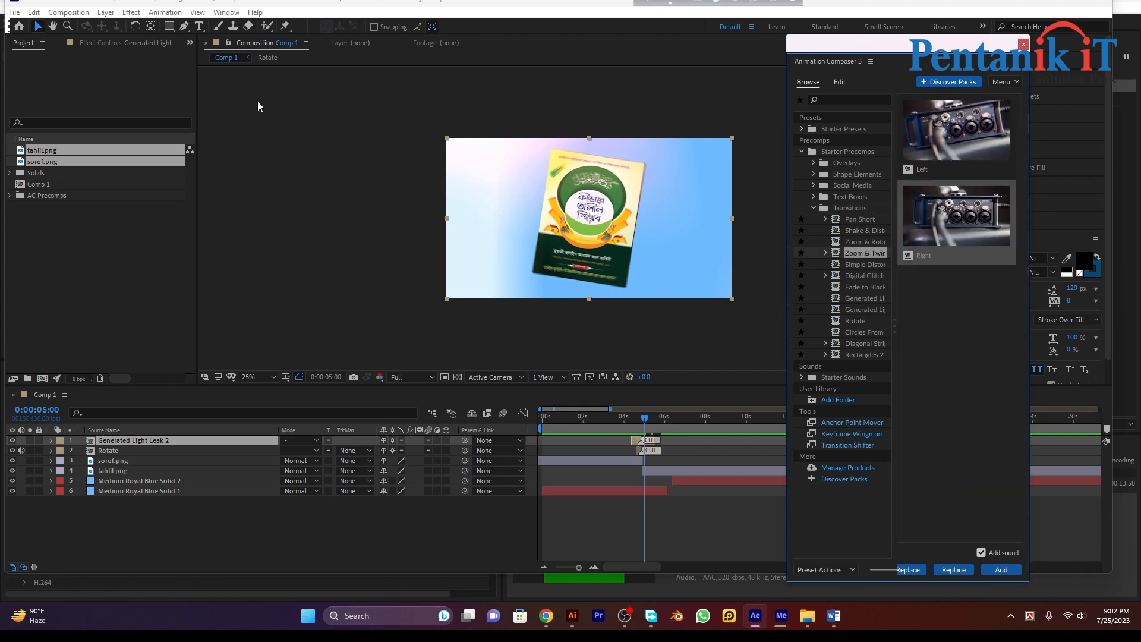
pyautogui.click(848, 173)
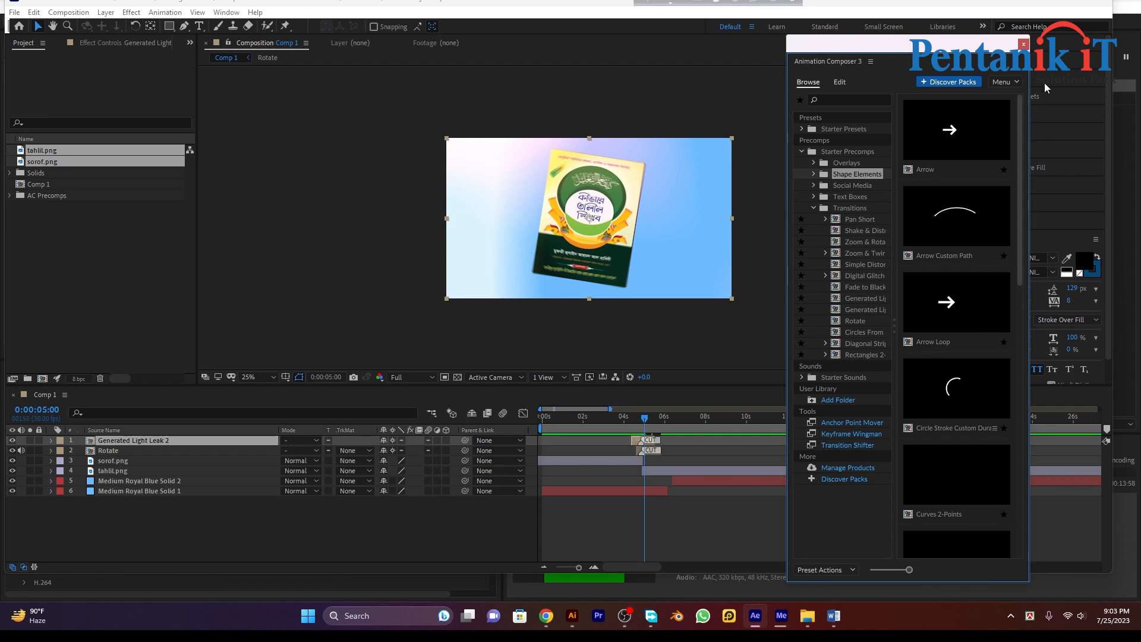
pyautogui.click(1024, 44)
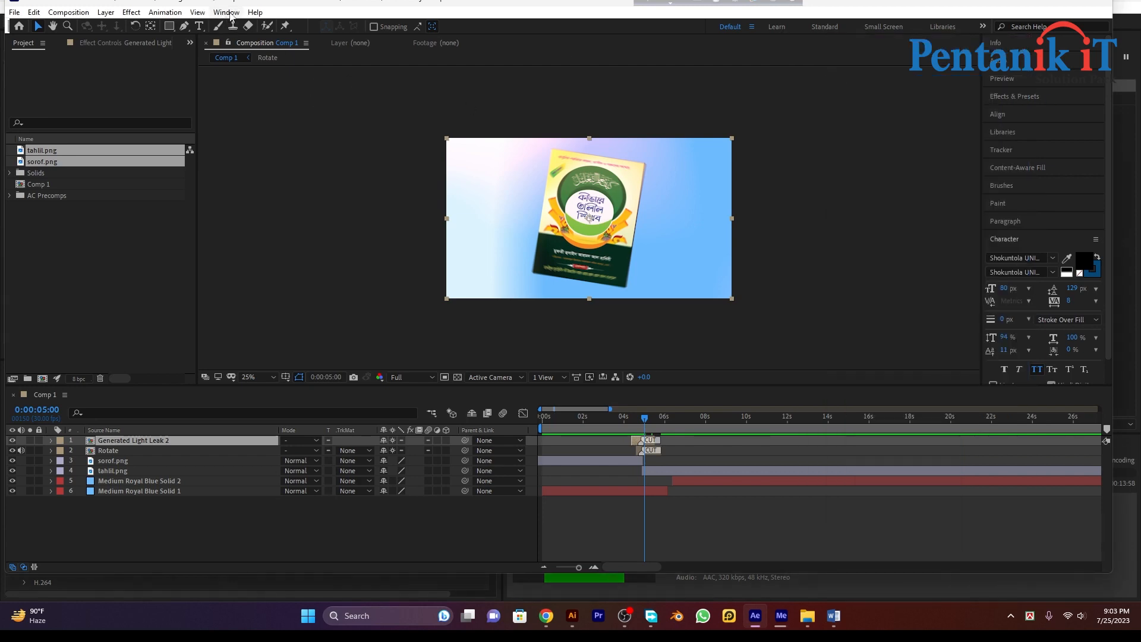
# - Open the Premium Builder Transitions Pack extension, place it beside the composition preview and make it taller
pyautogui.click(227, 12)
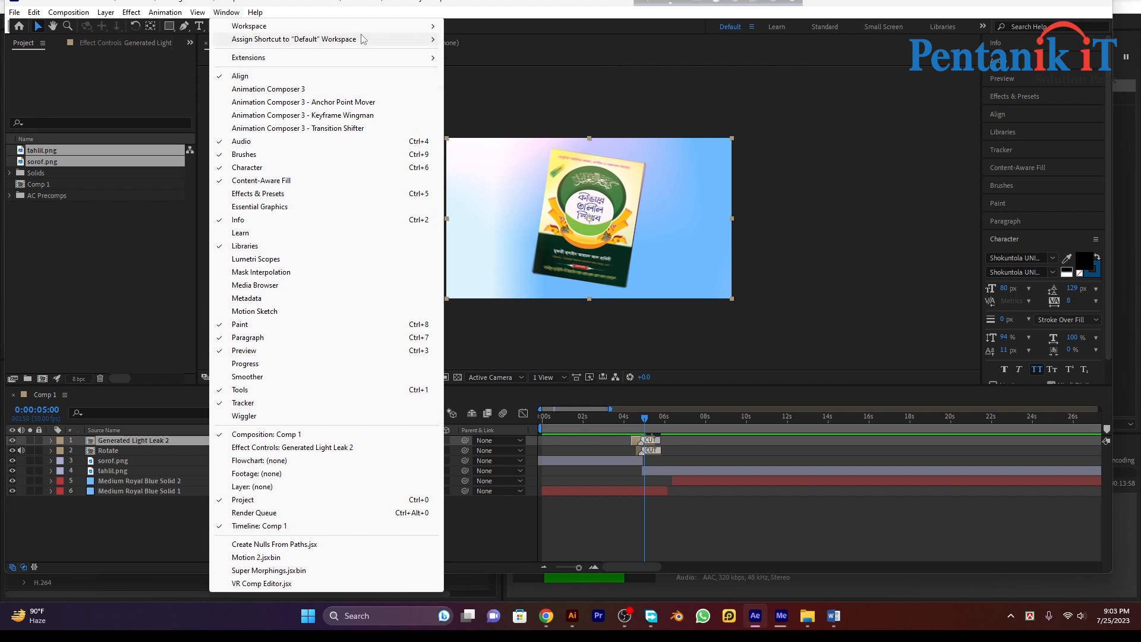
pyautogui.moveTo(359, 40)
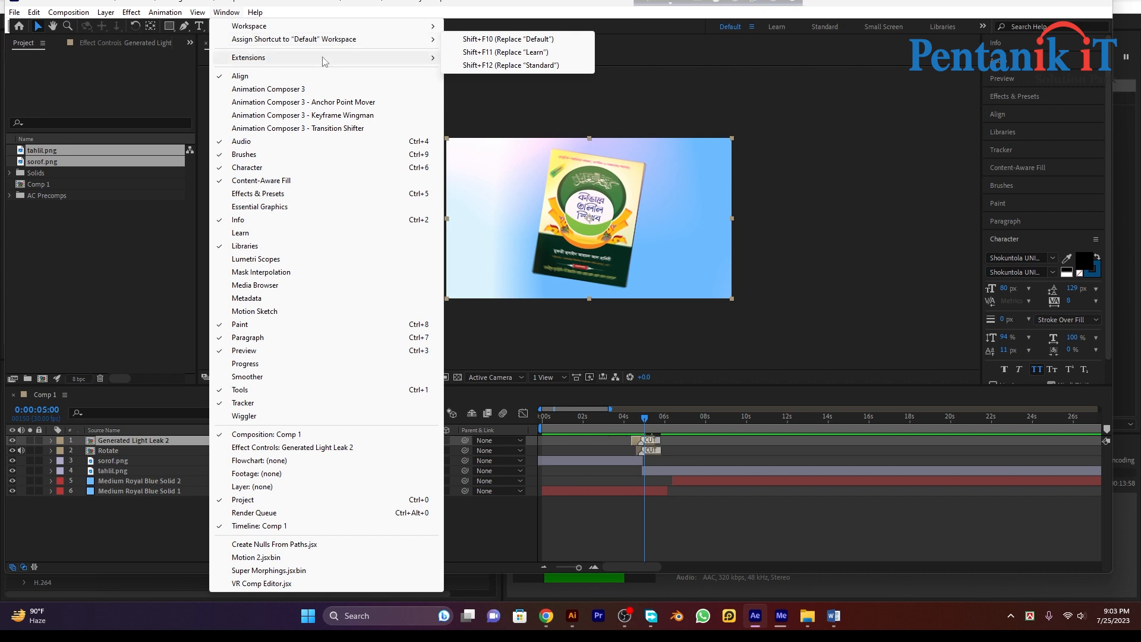
pyautogui.moveTo(326, 62)
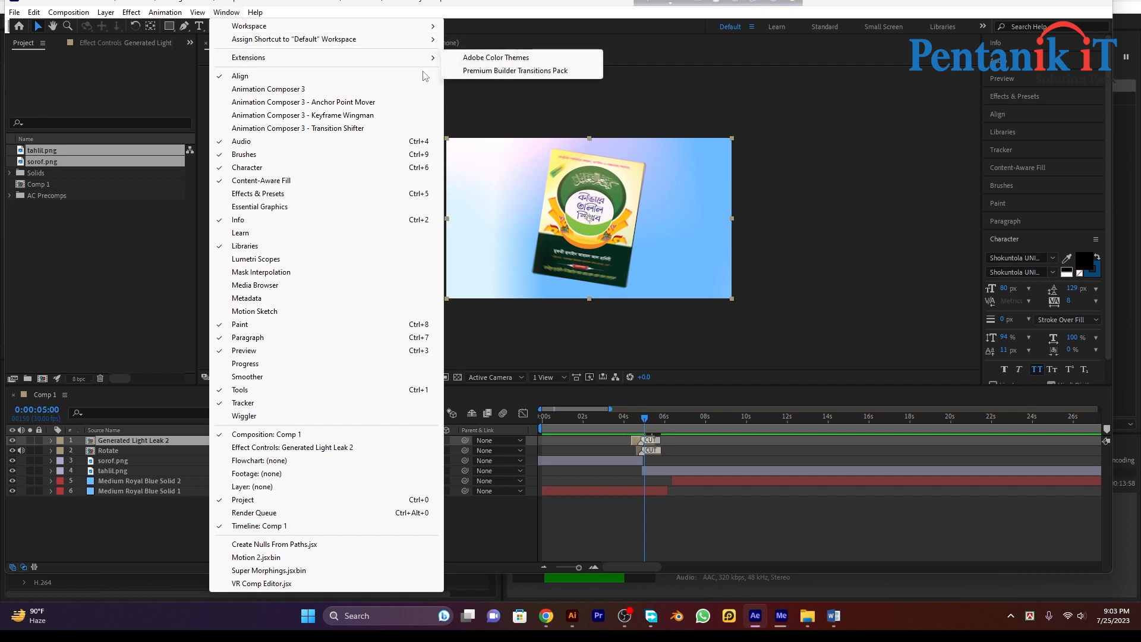
pyautogui.click(508, 72)
pyautogui.moveTo(262, 48); pyautogui.dragTo(931, 32)
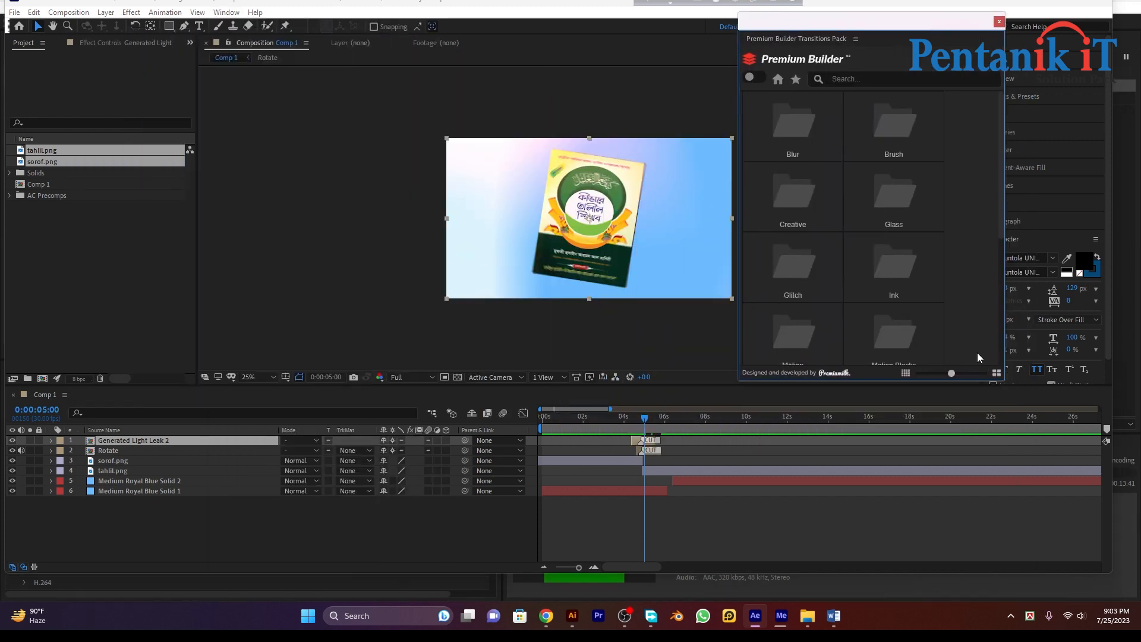
pyautogui.moveTo(977, 379); pyautogui.dragTo(977, 601)
# - From the Zoom category, add Zoom_Lens_Twirl at 0:00:05:00 and Zoom_In_Rotate_Right at 0:00:14:09, and return to the category list
pyautogui.scroll(-3, 786, 355)
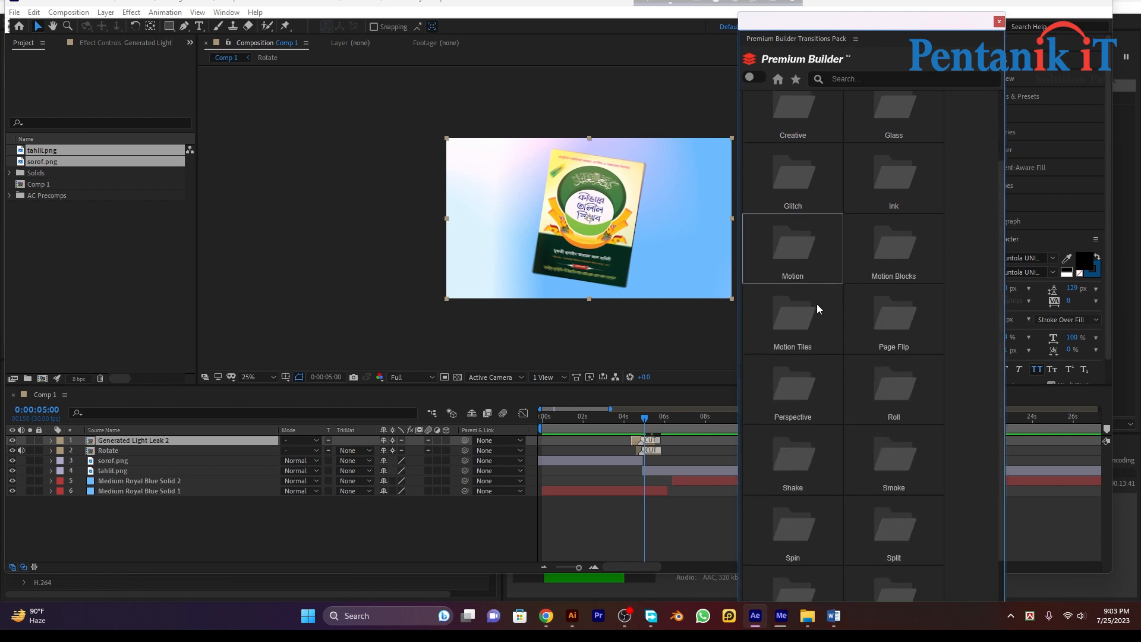
pyautogui.scroll(3, 821, 339)
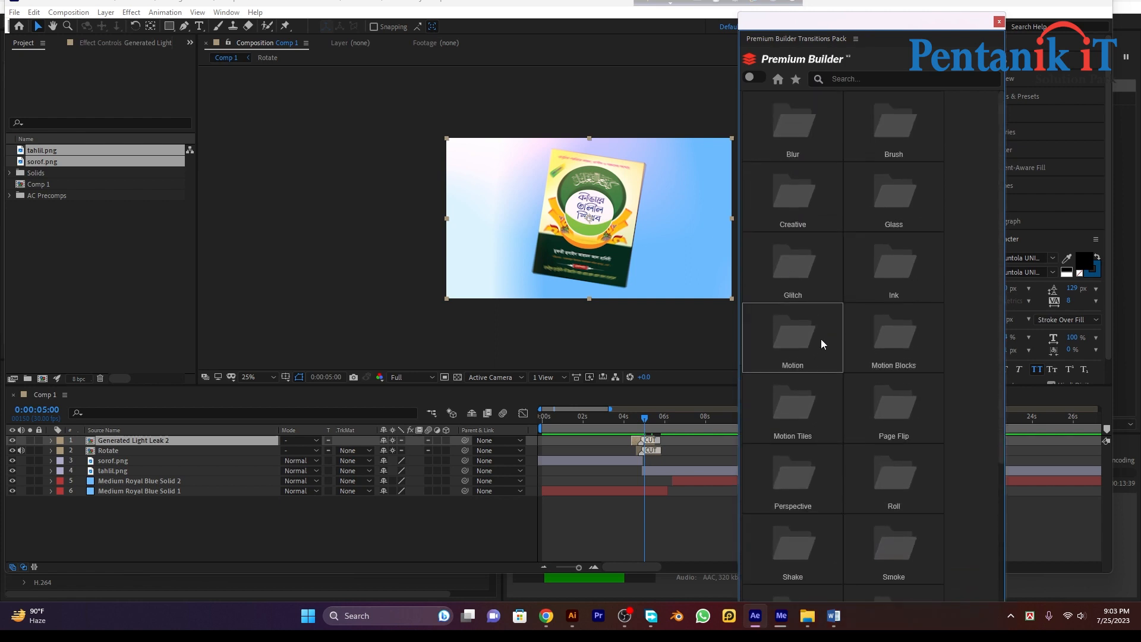
pyautogui.scroll(-3, 819, 347)
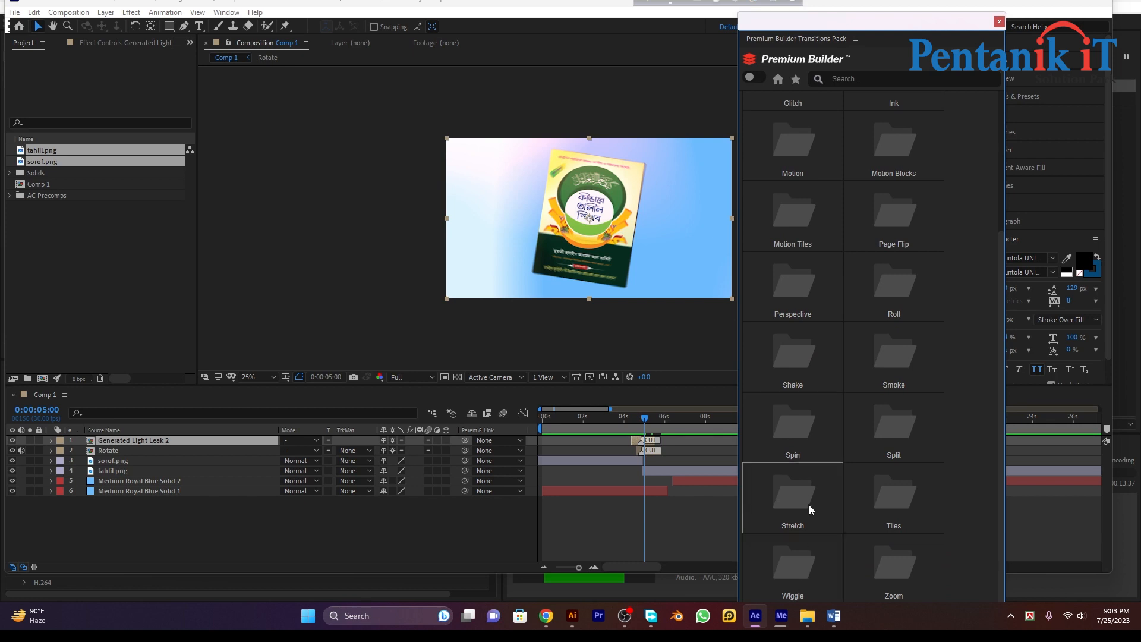
pyautogui.scroll(3, 805, 237)
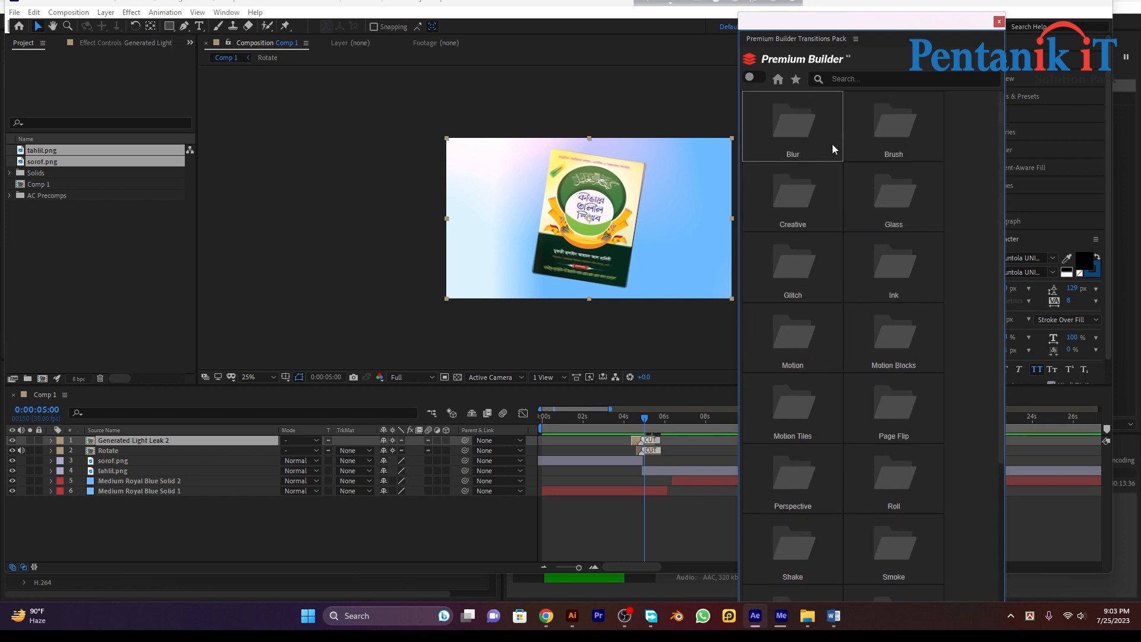
pyautogui.scroll(-3, 856, 160)
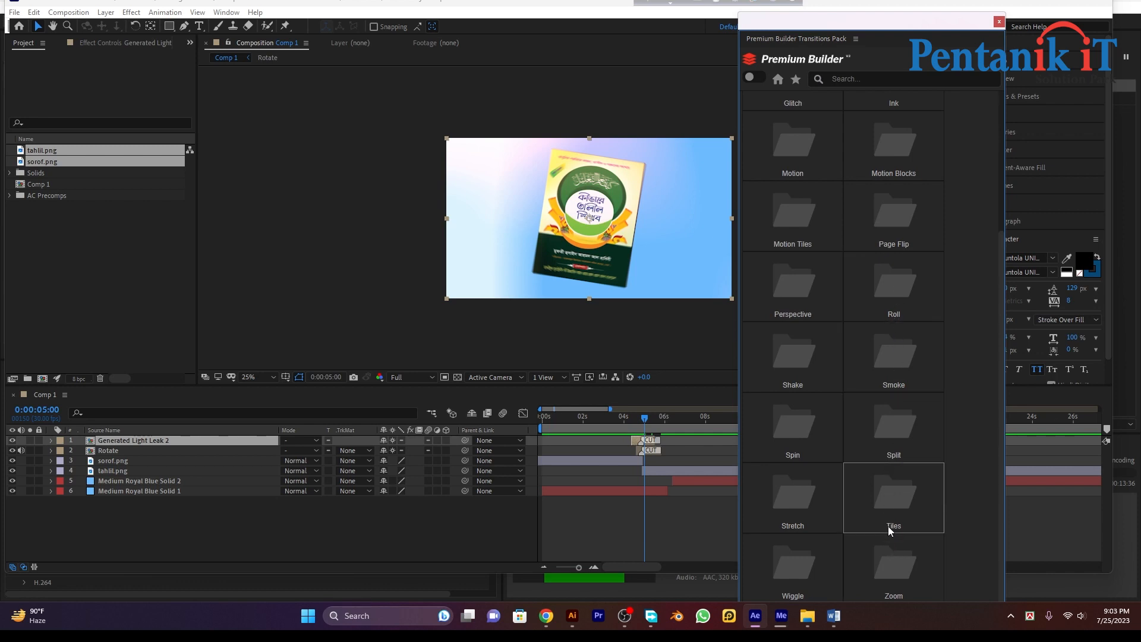
pyautogui.click(888, 571)
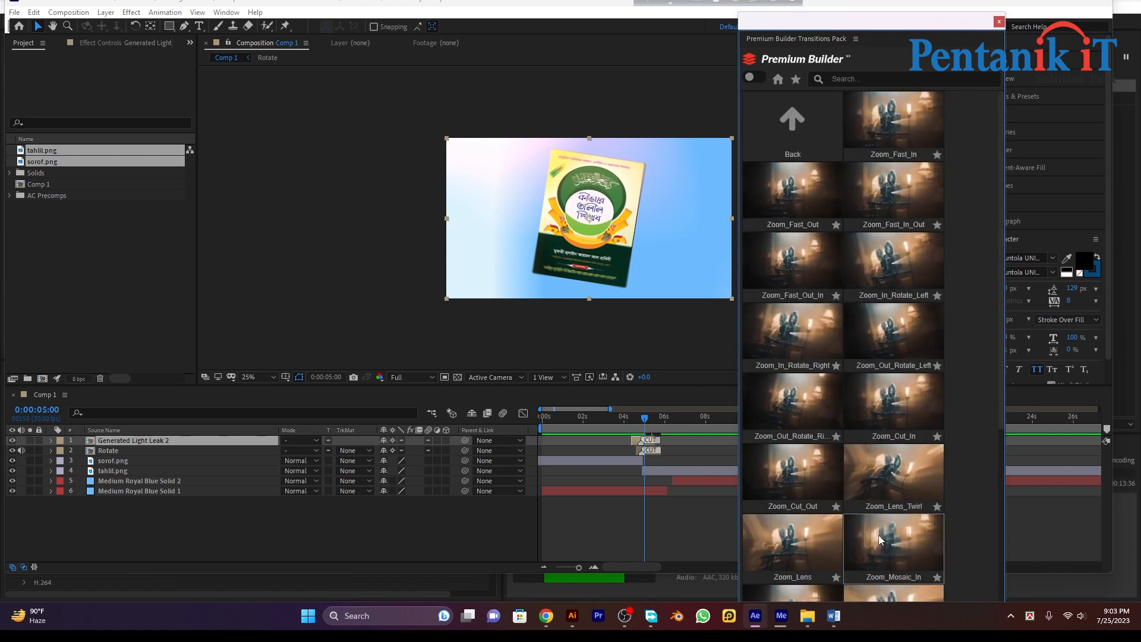
pyautogui.click(875, 469)
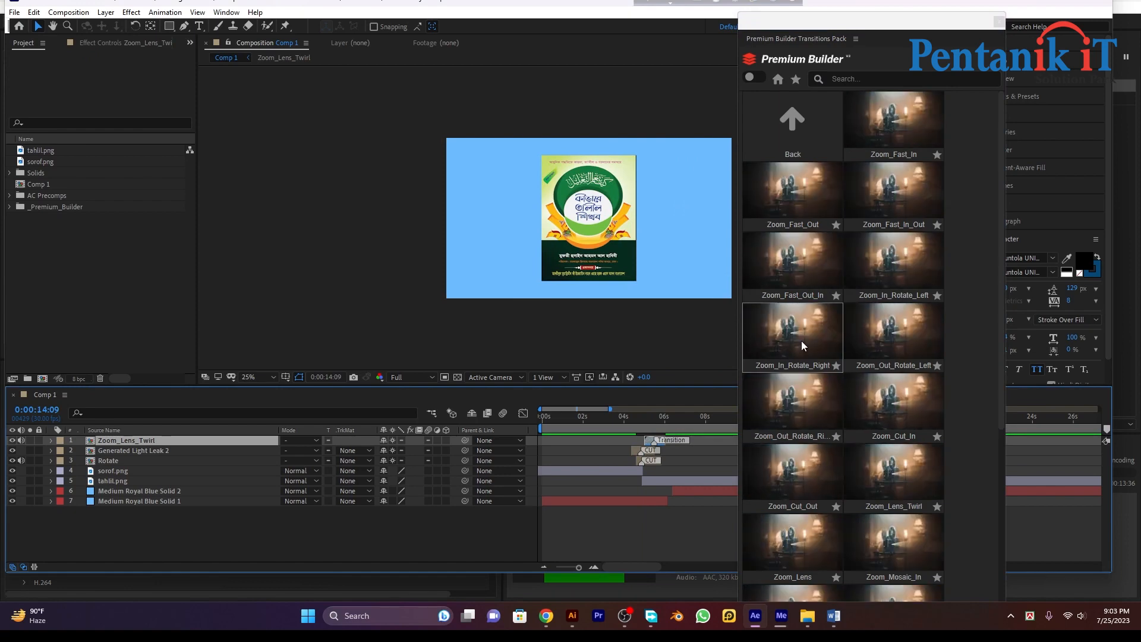
pyautogui.click(801, 340)
pyautogui.click(794, 141)
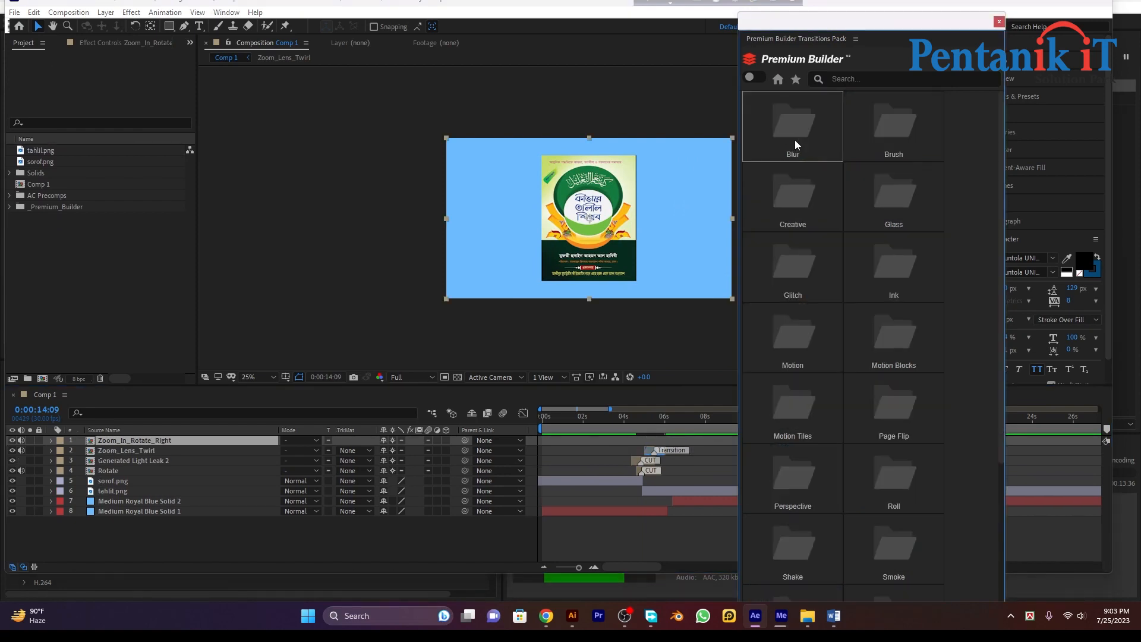
# - Look into the Blur category, add Shake_Spin_Zoom_Out_Right from the Shake category at 0:00:14:09, and return to the category list
pyautogui.click(781, 132)
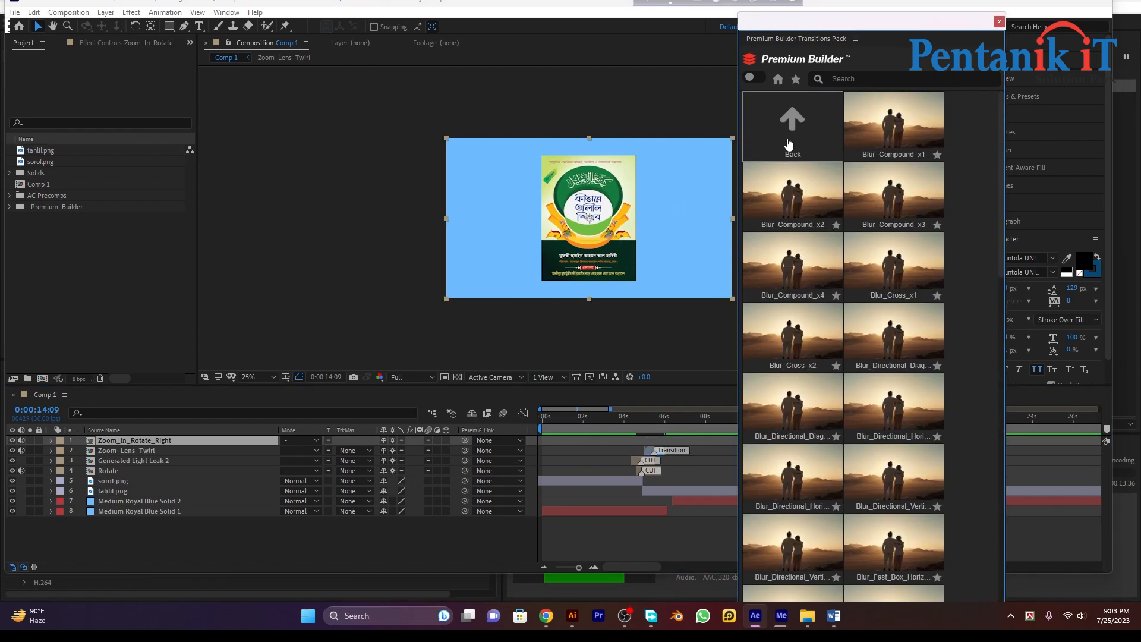
pyautogui.scroll(-1, 794, 130)
pyautogui.click(796, 130)
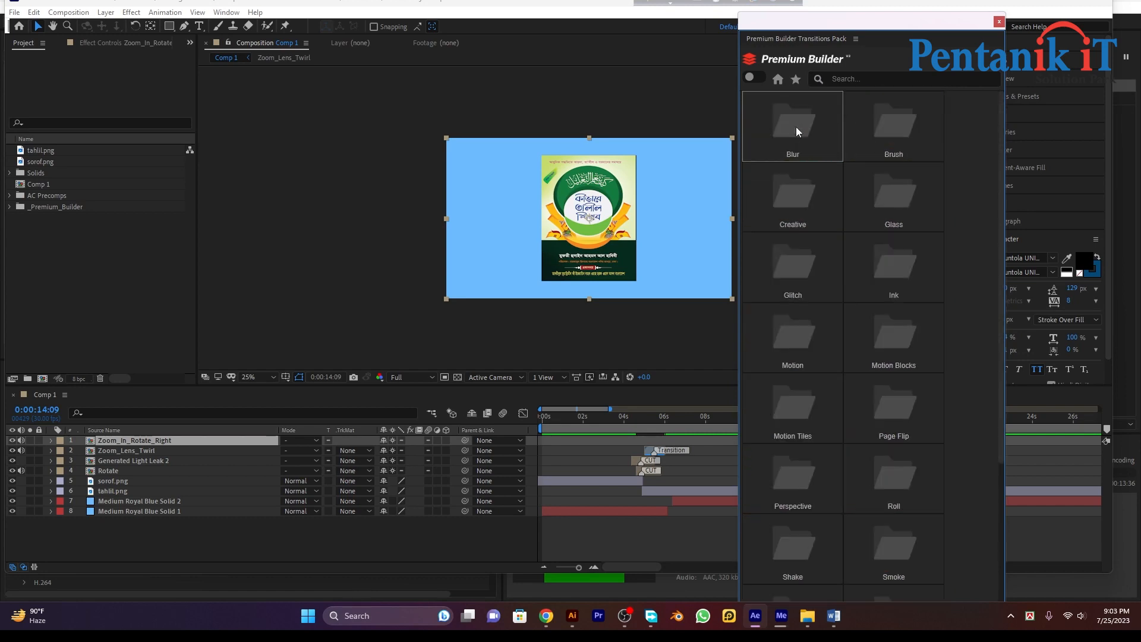
pyautogui.scroll(-2, 835, 272)
pyautogui.click(811, 363)
pyautogui.scroll(-5, 811, 364)
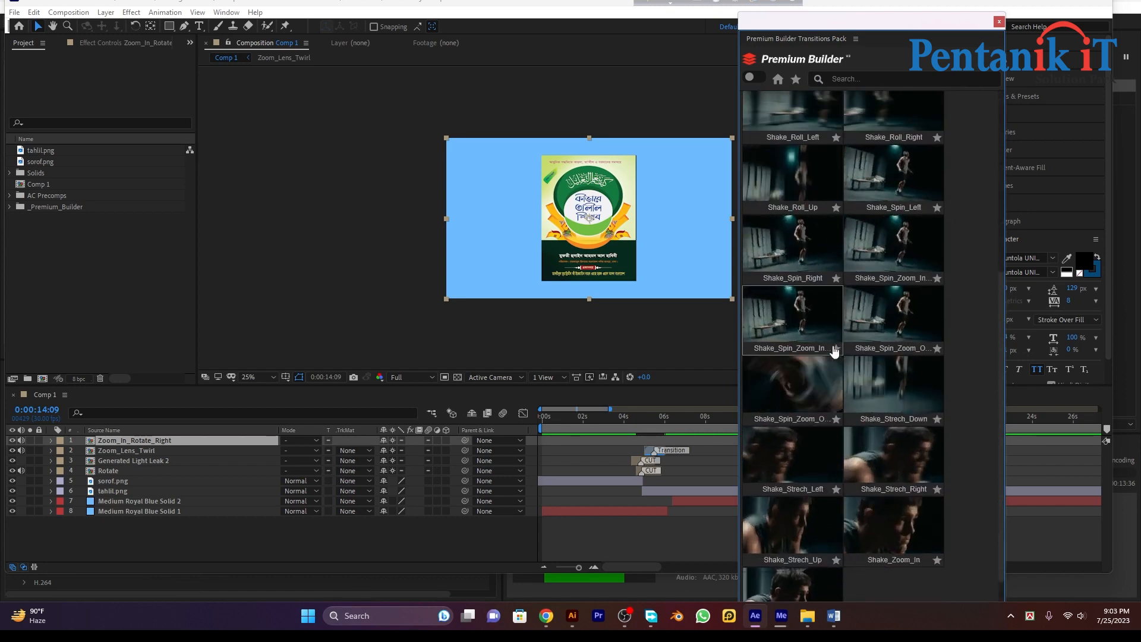
pyautogui.click(798, 358)
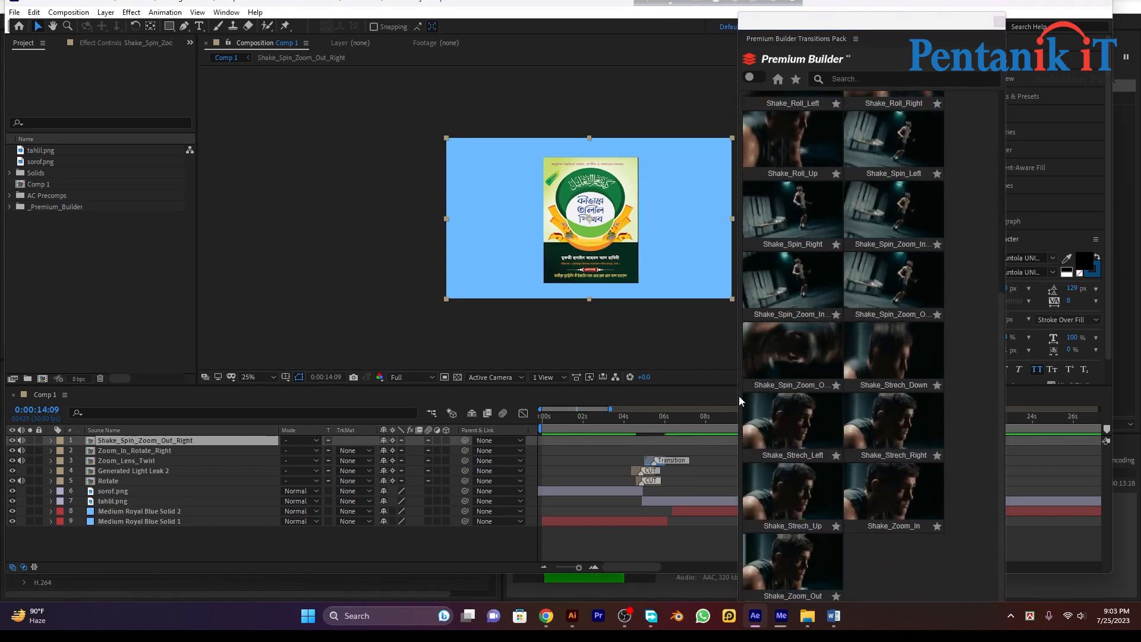
pyautogui.scroll(5, 801, 362)
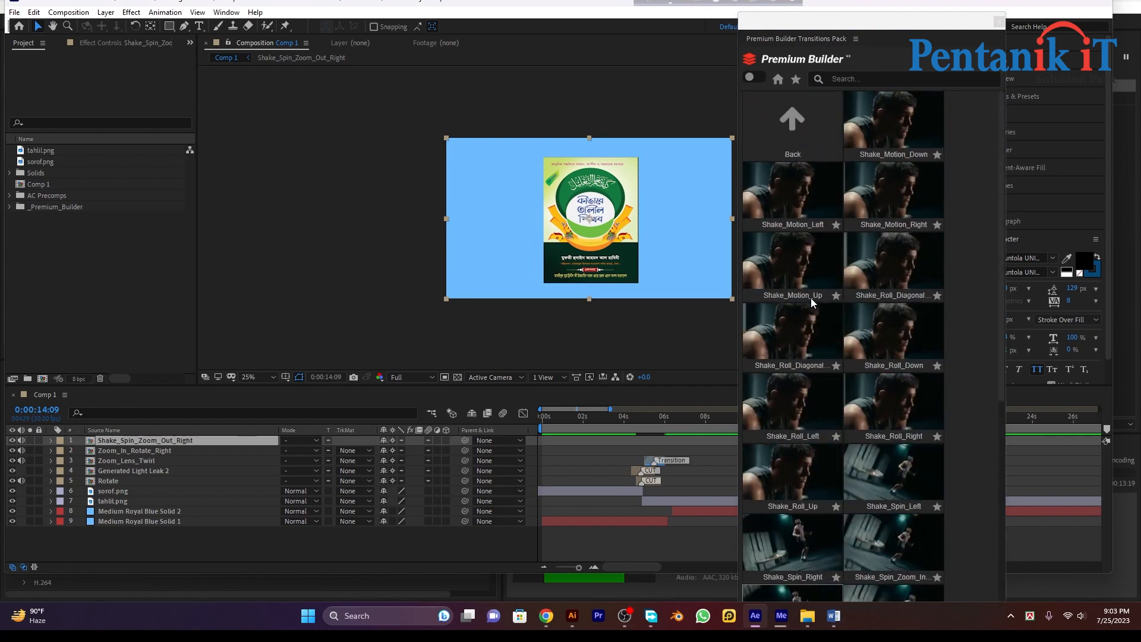
pyautogui.click(792, 126)
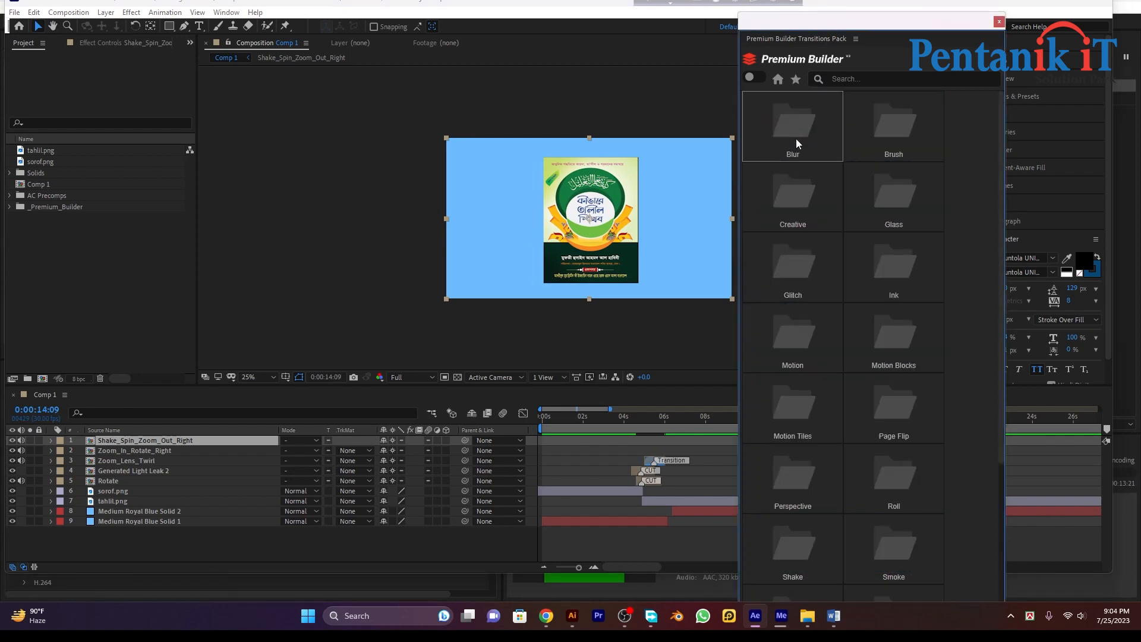
# - Look through the transitions in the Blur, Creative, Motion and Motion Tiles categories and return to the category list
pyautogui.click(797, 138)
pyautogui.scroll(-2, 835, 258)
pyautogui.scroll(2, 788, 158)
pyautogui.click(787, 125)
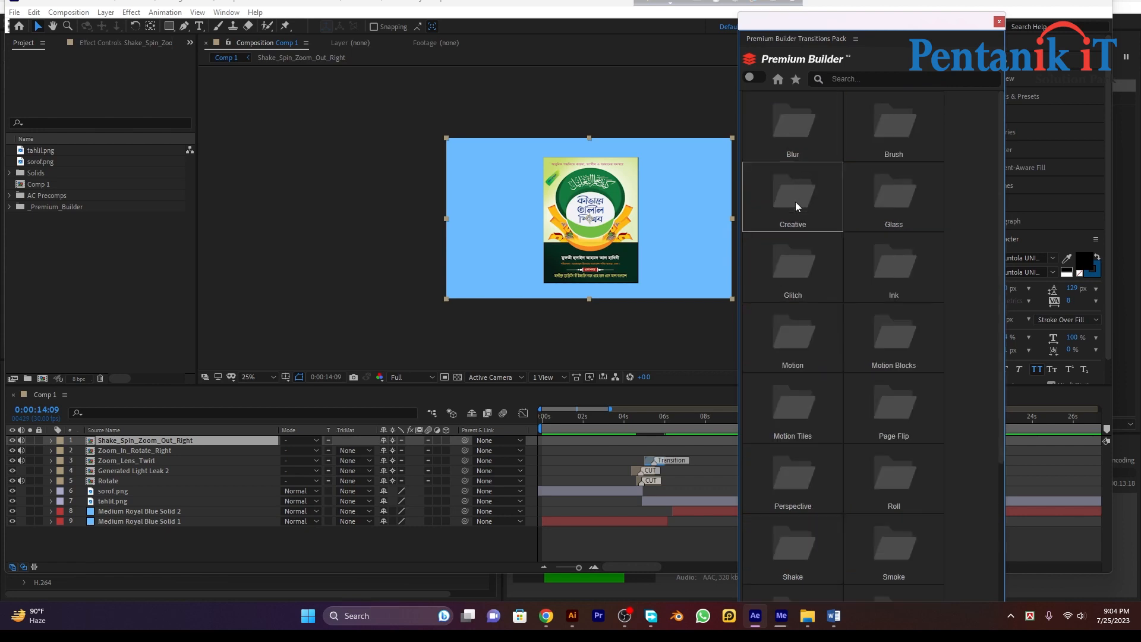
pyautogui.click(799, 222)
pyautogui.click(790, 126)
pyautogui.click(795, 343)
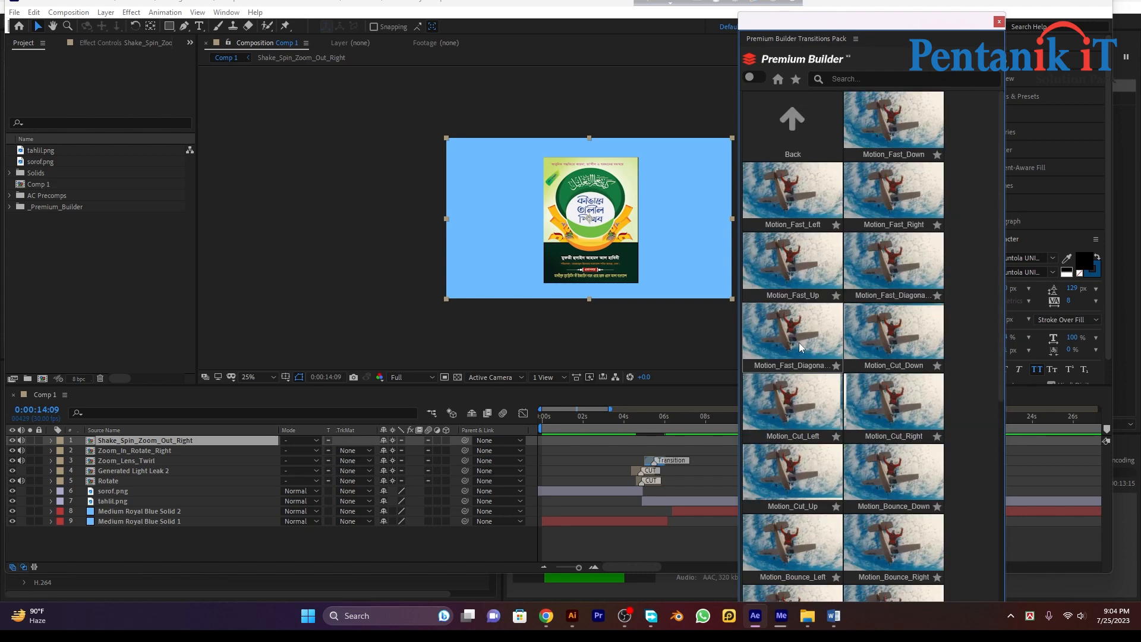
pyautogui.scroll(-1, 800, 343)
pyautogui.scroll(-3, 811, 331)
pyautogui.scroll(5, 811, 277)
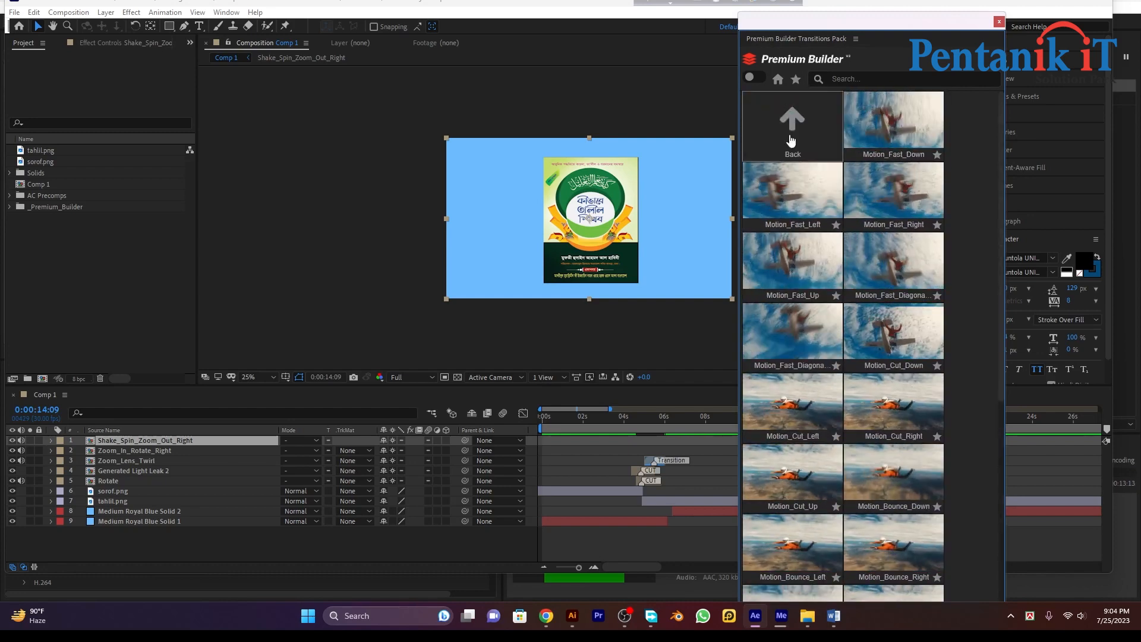
pyautogui.click(791, 125)
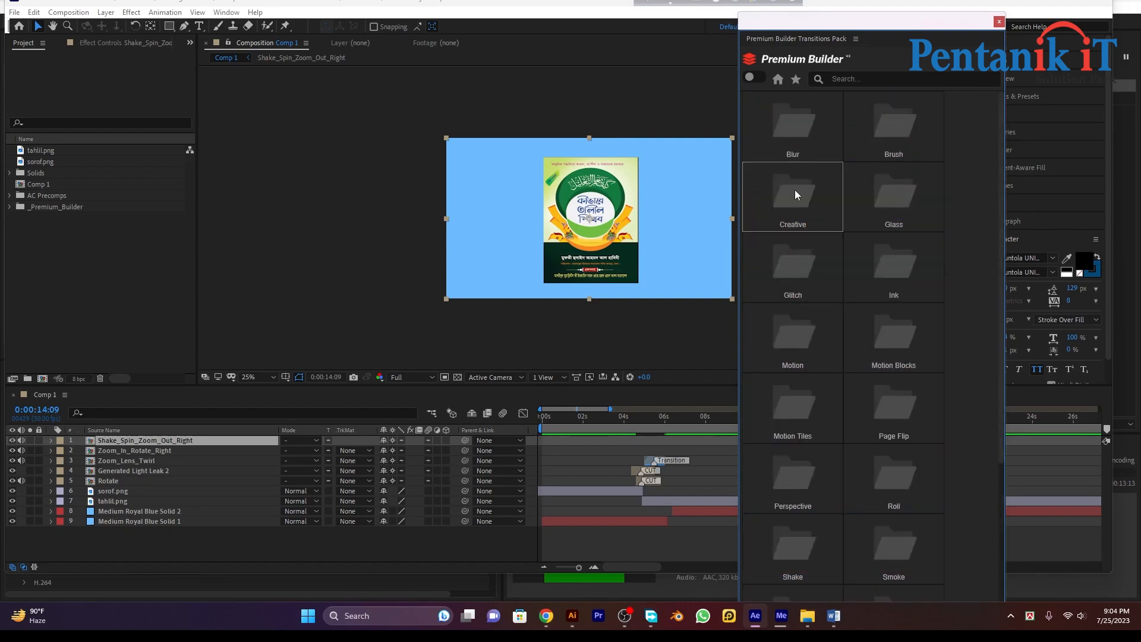
pyautogui.click(793, 416)
pyautogui.click(775, 119)
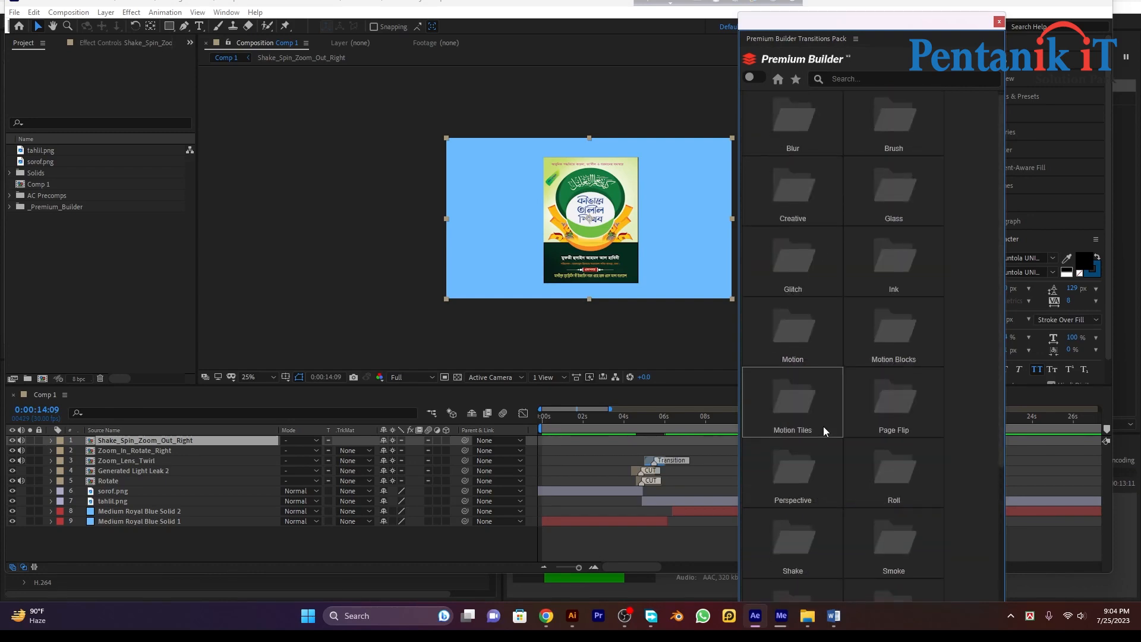
# - Add the Shake_Spin_Right transition from the Shake category at 0:00:14:09 and clear the layer selection
pyautogui.scroll(-3, 822, 426)
pyautogui.click(800, 349)
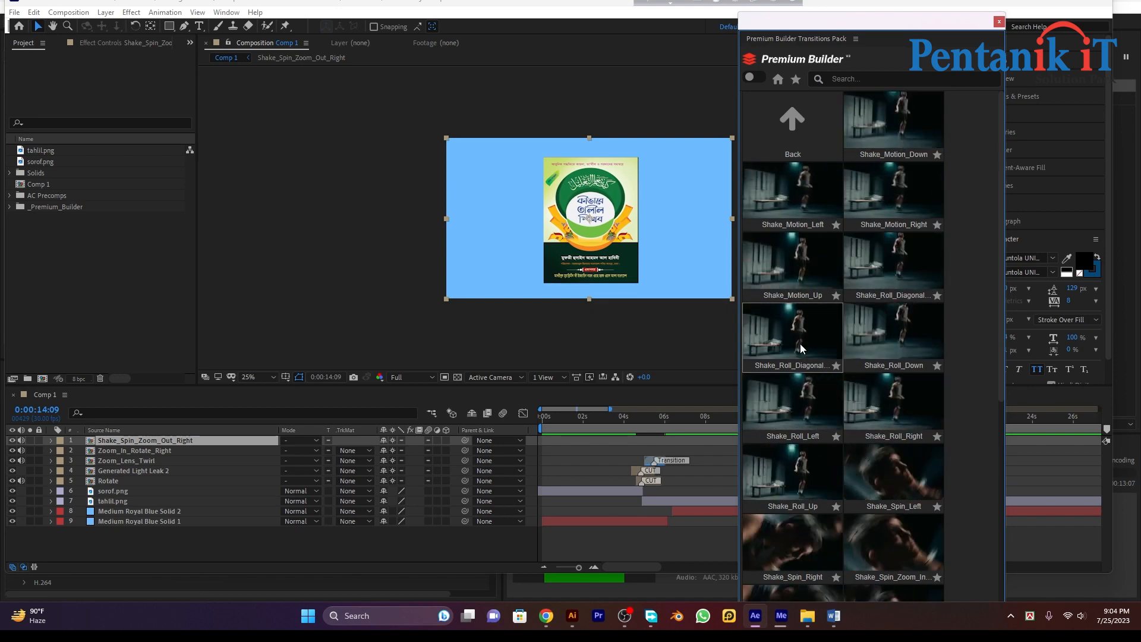
pyautogui.scroll(-1, 800, 310)
pyautogui.scroll(-3, 800, 310)
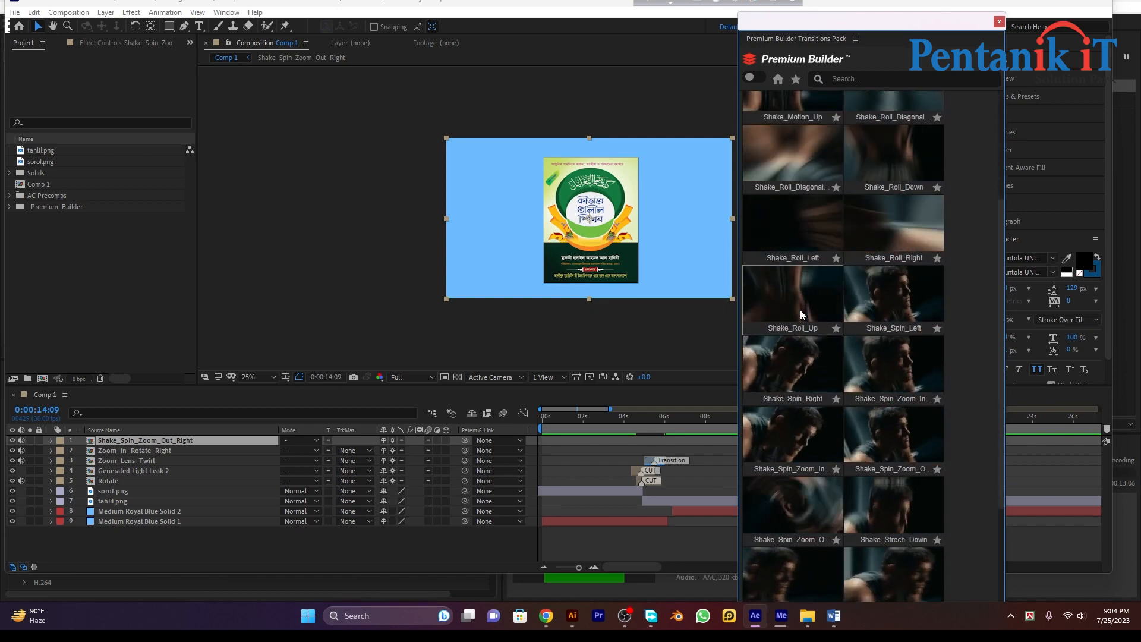
pyautogui.click(788, 368)
pyautogui.click(617, 529)
pyautogui.click(678, 500)
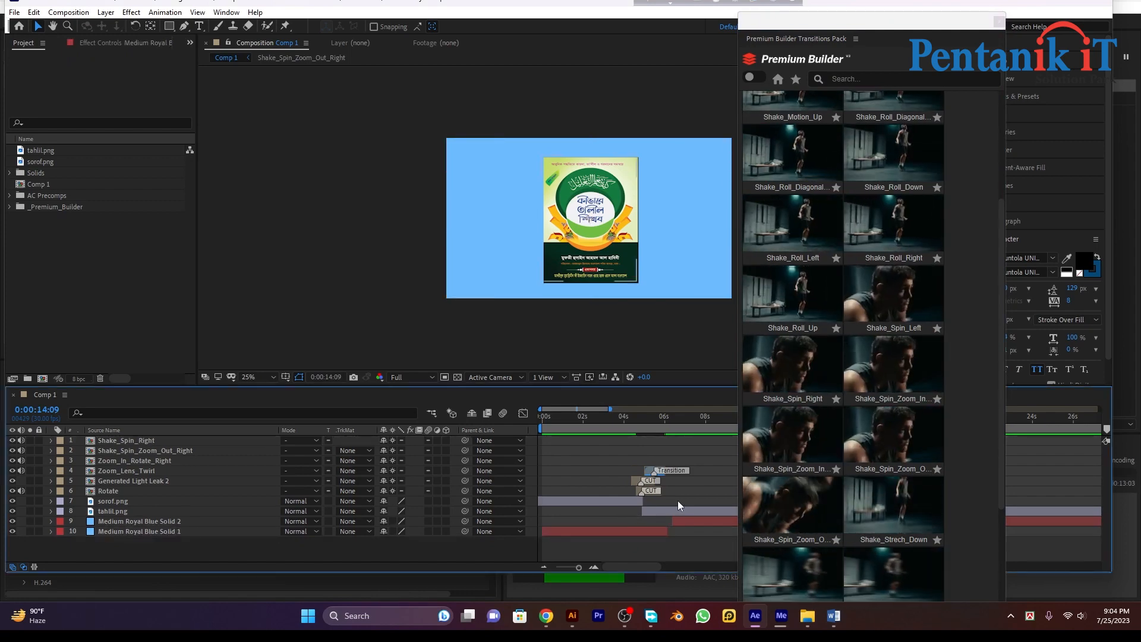
# - Go back to the category list, look over the remaining categories and close the Premium Builder Transitions Pack
pyautogui.scroll(-3, 879, 325)
pyautogui.scroll(10, 844, 187)
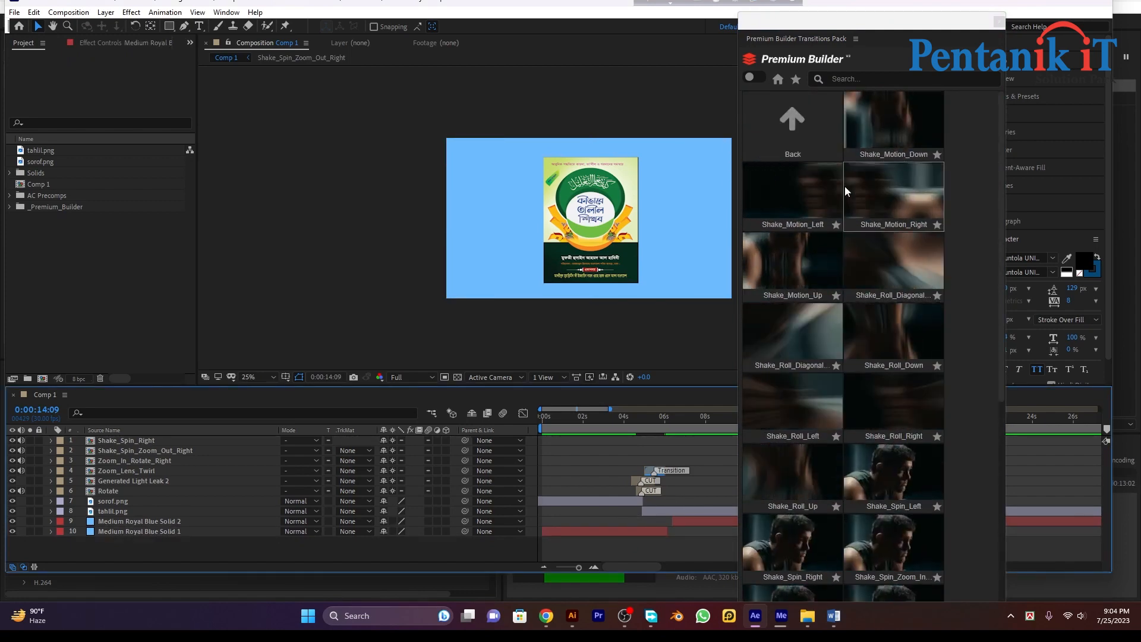
pyautogui.click(832, 125)
pyautogui.scroll(-4, 861, 234)
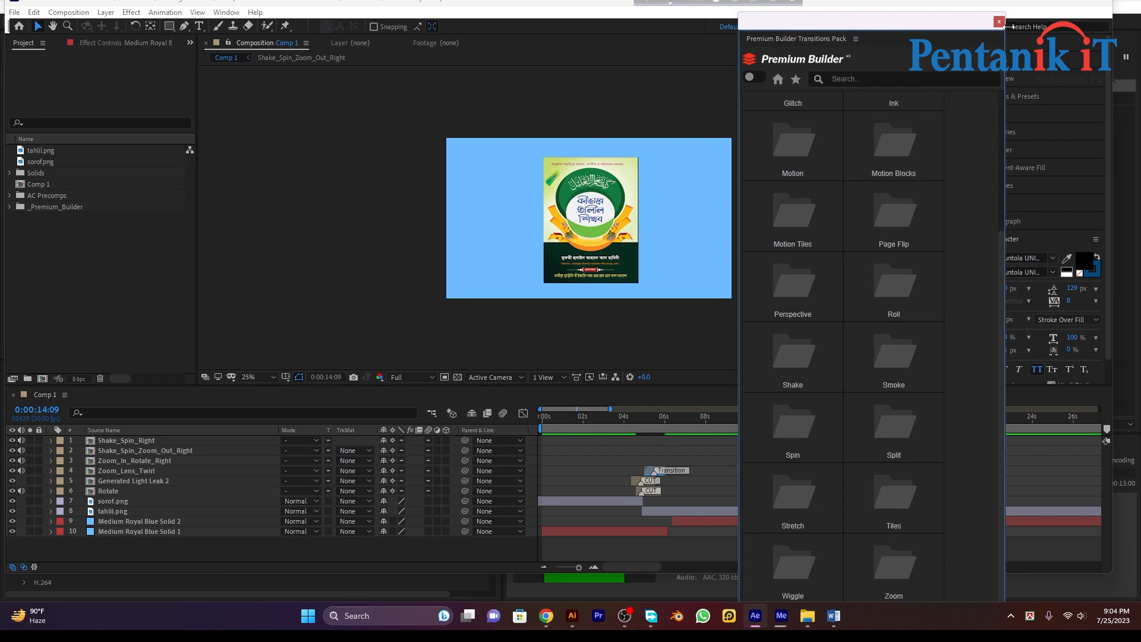
pyautogui.click(999, 22)
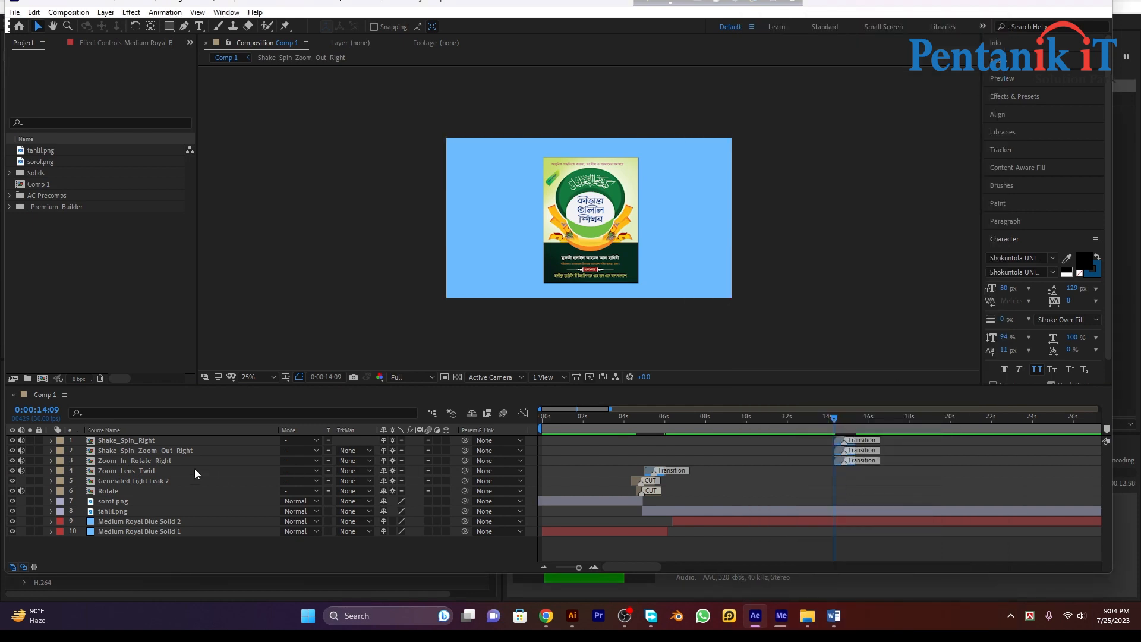
# - Delete the Zoom_In_Rotate_Right and Shake_Spin_Zoom_Out_Right layers from Comp 1
pyautogui.click(141, 461)
pyautogui.press('Delete')
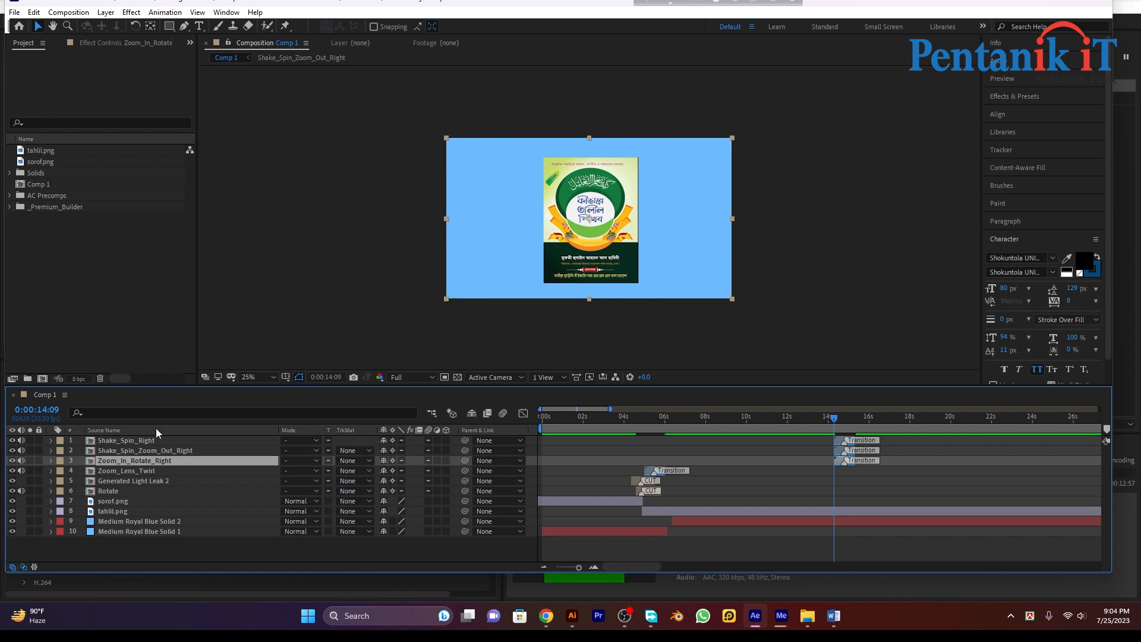
pyautogui.click(152, 461)
pyautogui.click(153, 454)
pyautogui.press('Delete')
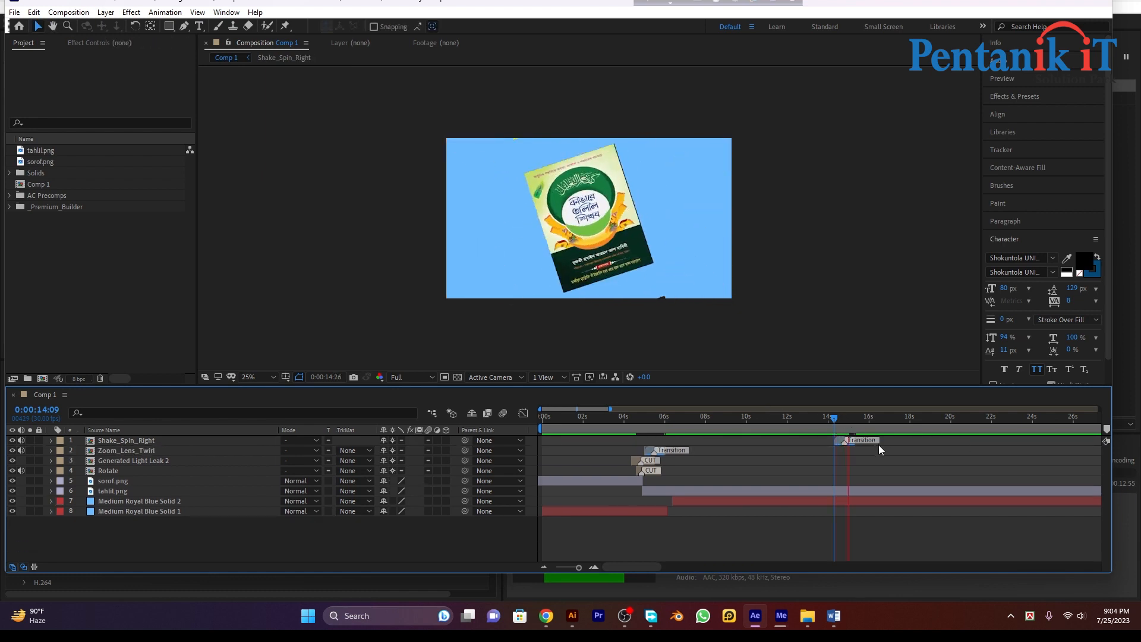
# - Preview the Shake_Spin_Right transition from about 0:00:14:07, stop playback and move the current time to 0:00:10:02
pyautogui.press('space')
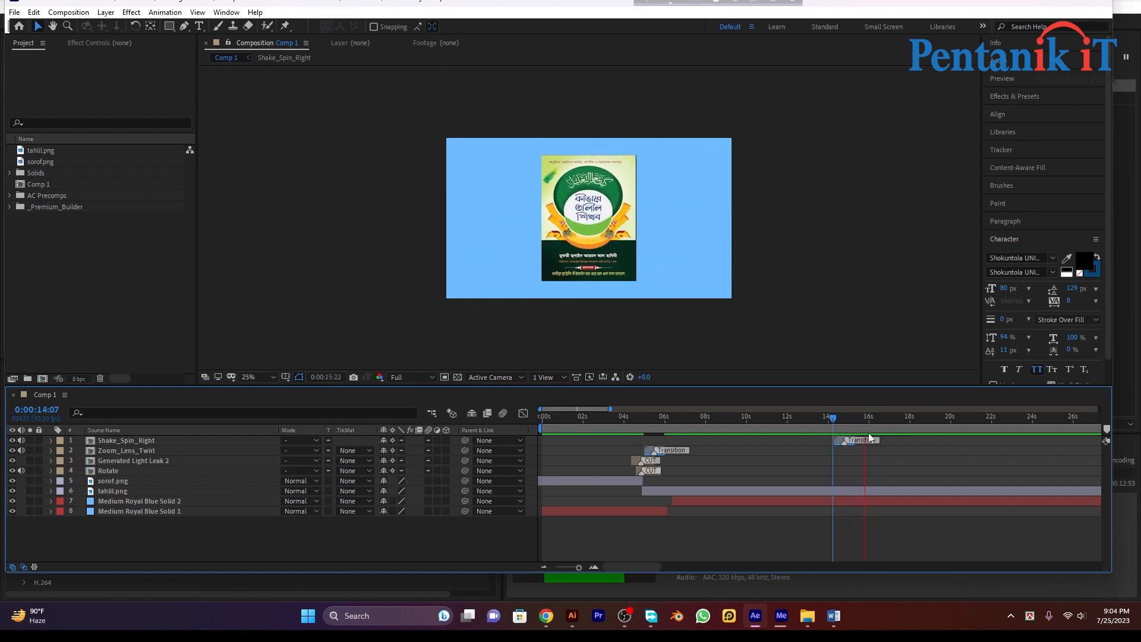
pyautogui.press('space')
pyautogui.click(748, 430)
pyautogui.moveTo(924, 435); pyautogui.dragTo(599, 469)
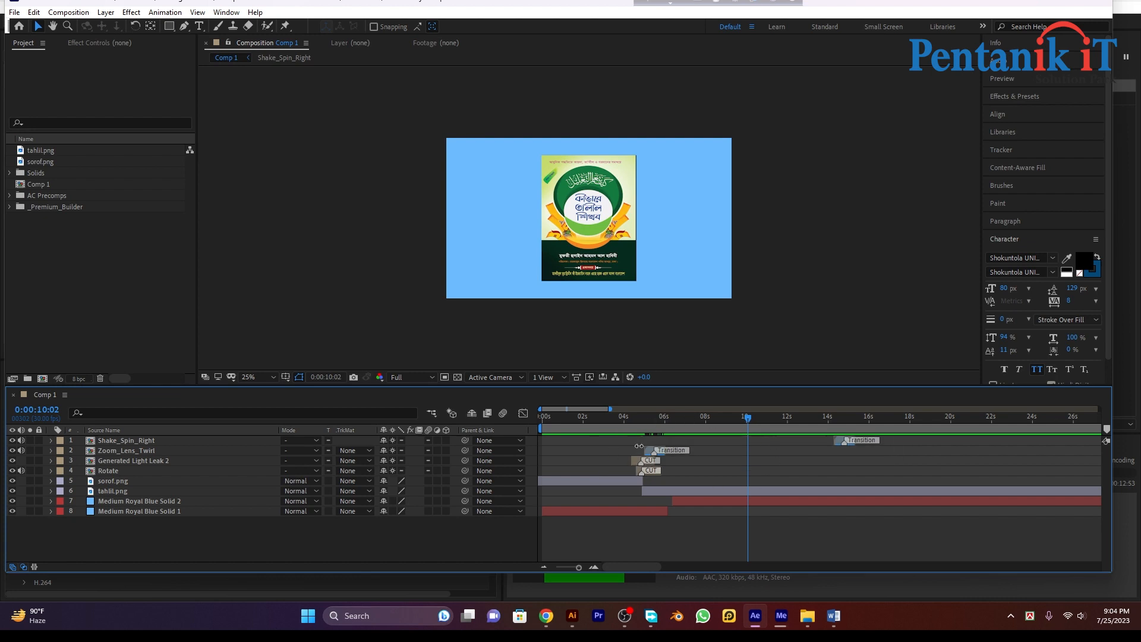
# - Delete the Zoom_Lens_Twirl, Generated Light Leak 2, Shake_Spin_Right and Rotate transition layers
pyautogui.click(145, 454)
pyautogui.press('Delete')
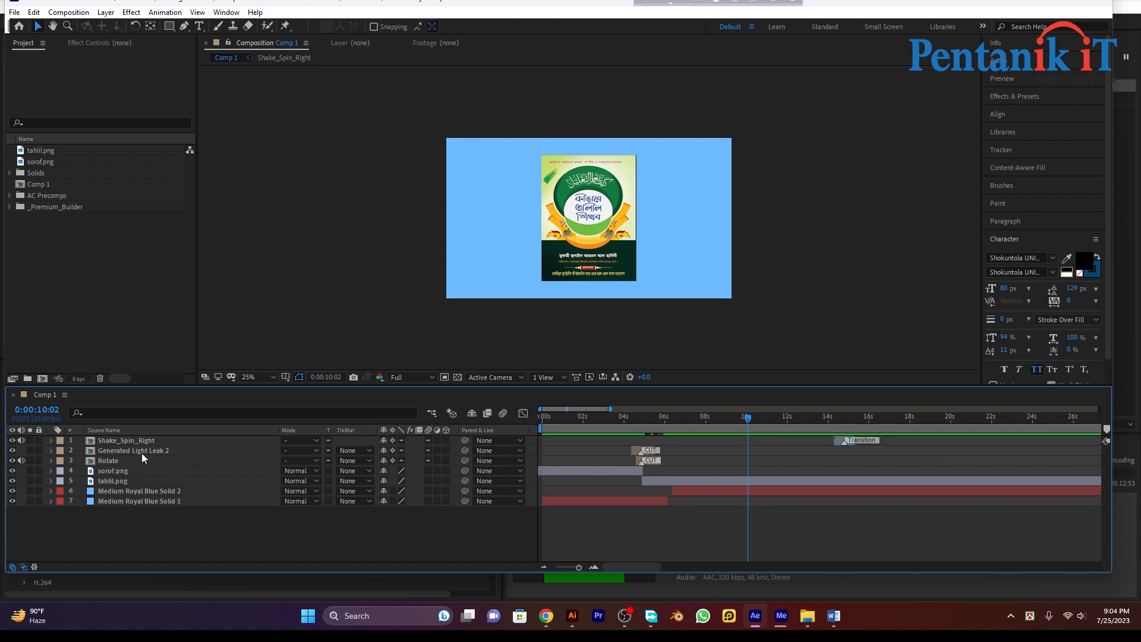
pyautogui.click(142, 451)
pyautogui.press('Delete')
pyautogui.click(141, 441)
pyautogui.press('Delete')
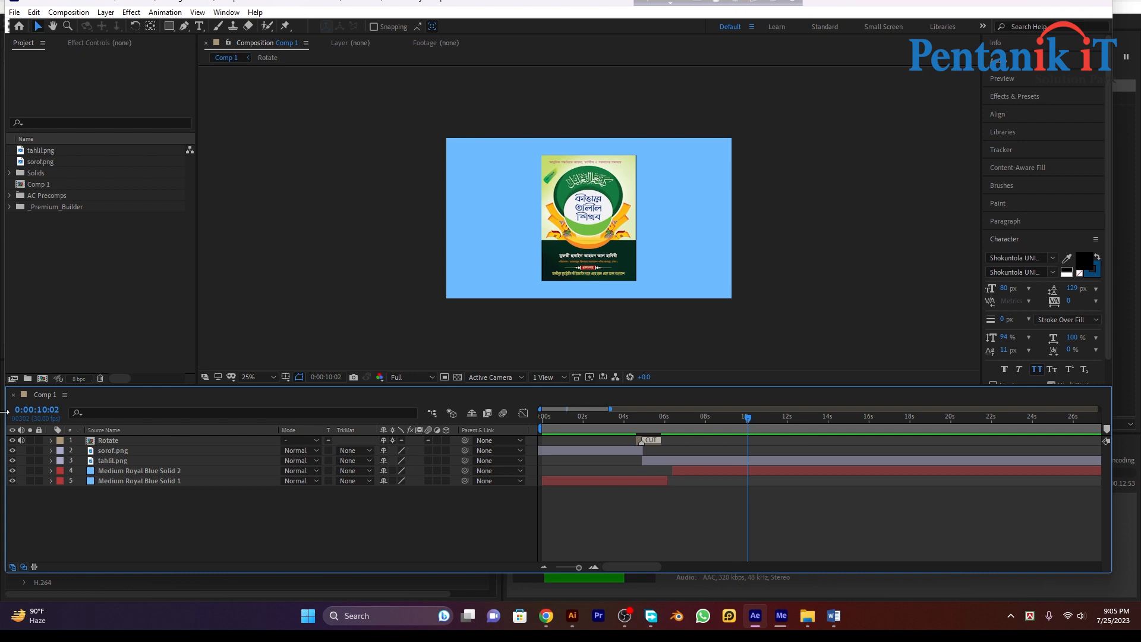
pyautogui.click(113, 440)
pyautogui.press('Delete')
# - Set a Position keyframe on both sorof.png and tahlil.png at 0:00:04:27, near the cut between the images
pyautogui.moveTo(730, 419); pyautogui.dragTo(648, 431)
pyautogui.click(593, 567)
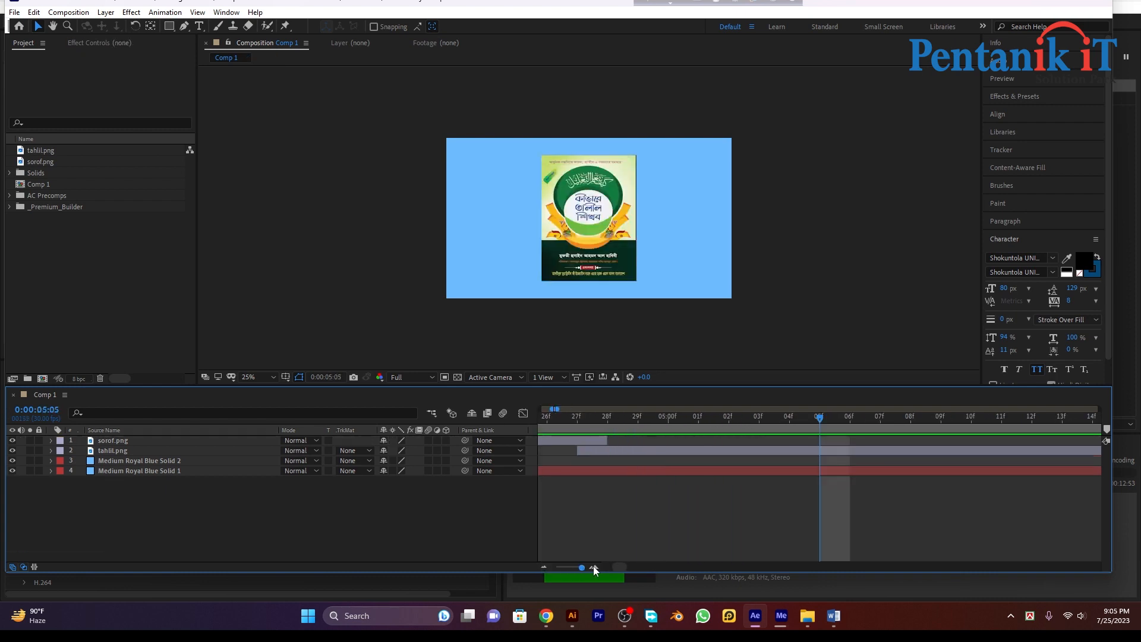
pyautogui.moveTo(801, 416); pyautogui.dragTo(568, 459)
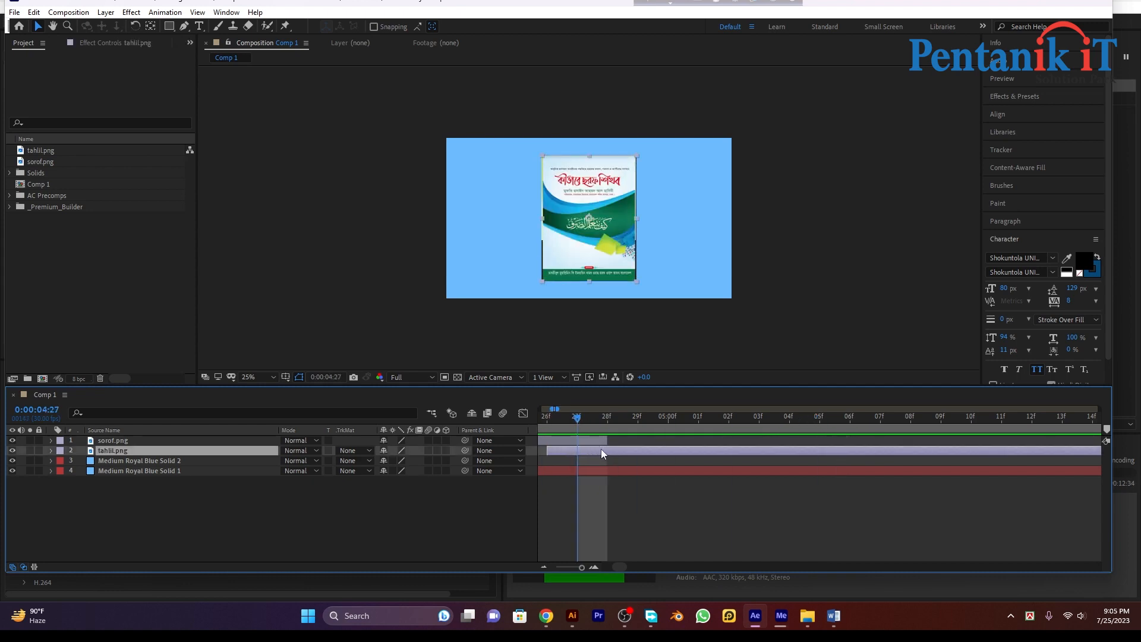
pyautogui.keyDown('ctrl'); pyautogui.click(134, 440); pyautogui.keyUp('ctrl')
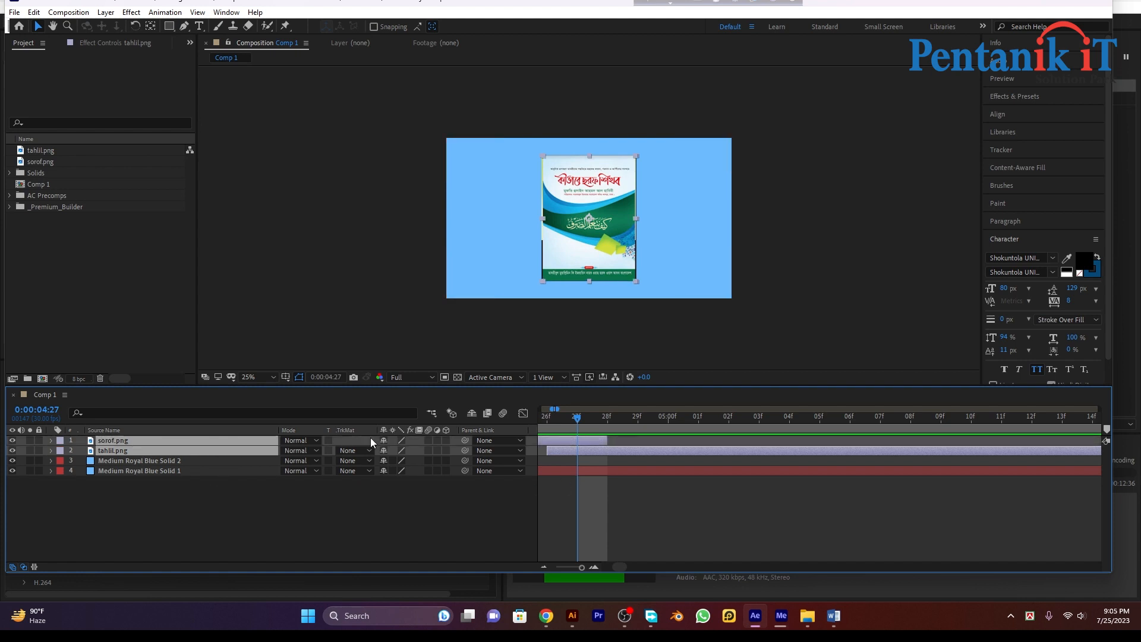
pyautogui.press('p')
pyautogui.hotkey('alt', 'shift', 'p')
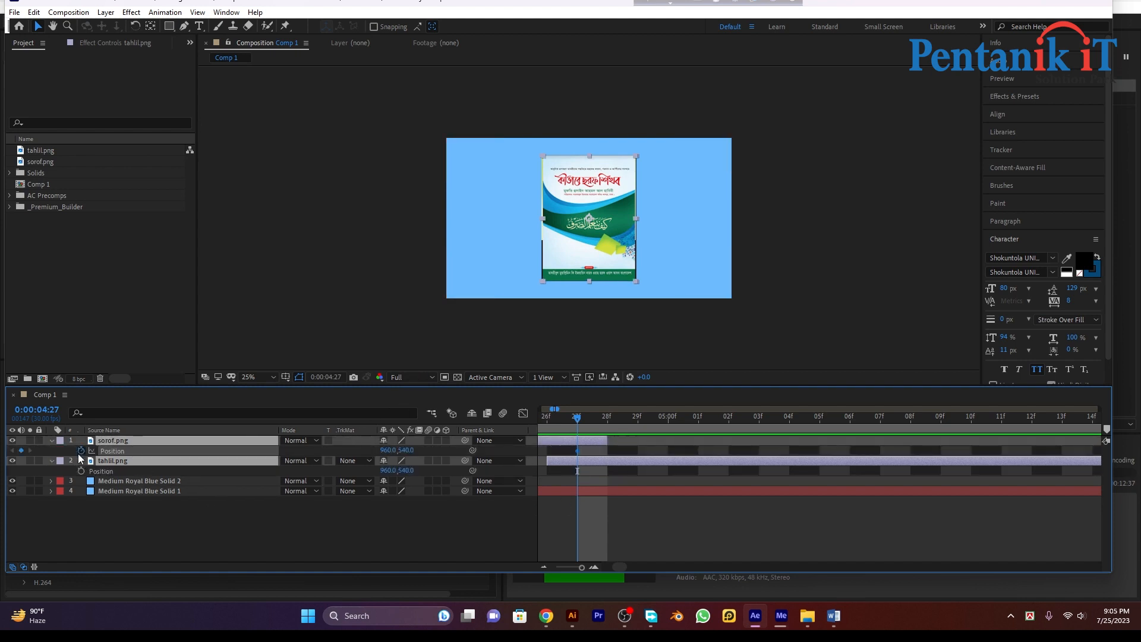
# - Shift both image layers so tahlil.png starts at 0:00:04:28, and at 0:00:04:27 move sorof.png off the frame's left side to -324, 528
pyautogui.moveTo(615, 462)
pyautogui.mouseDown()
pyautogui.moveTo(680, 456)
pyautogui.moveTo(601, 446)
pyautogui.mouseUp()
pyautogui.click(661, 485)
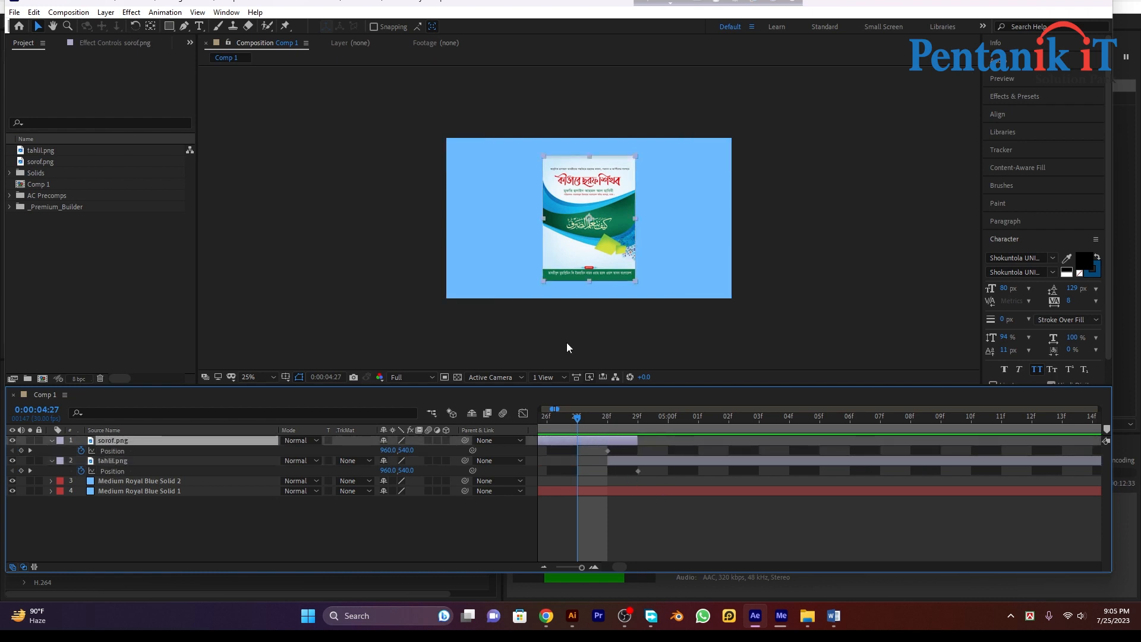
pyautogui.moveTo(592, 232); pyautogui.dragTo(400, 230)
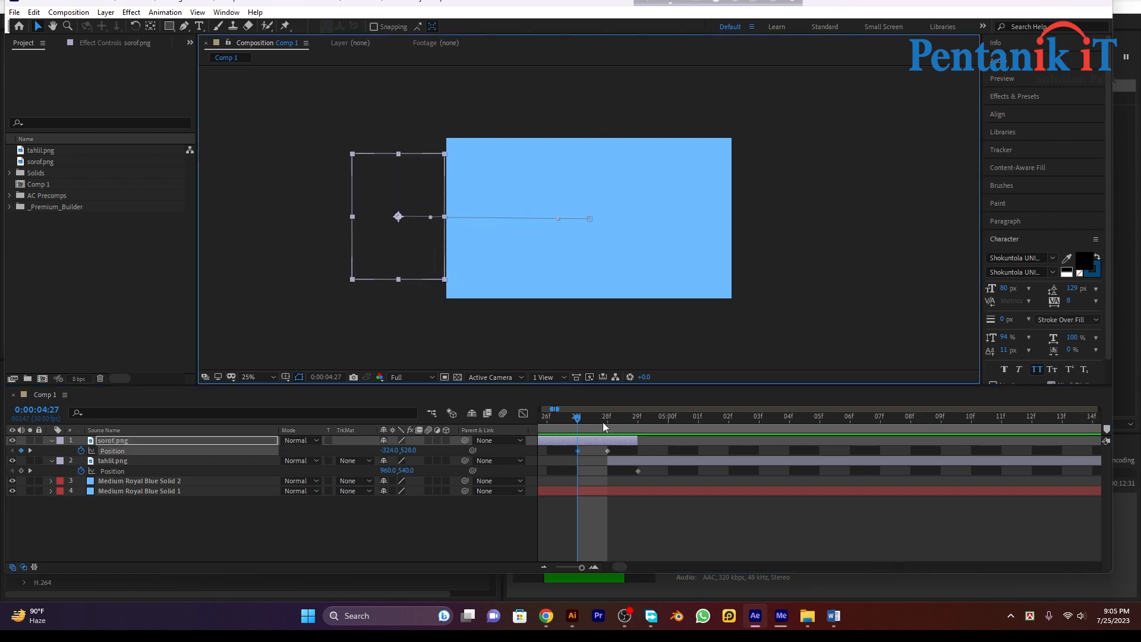
pyautogui.moveTo(604, 426); pyautogui.dragTo(576, 424)
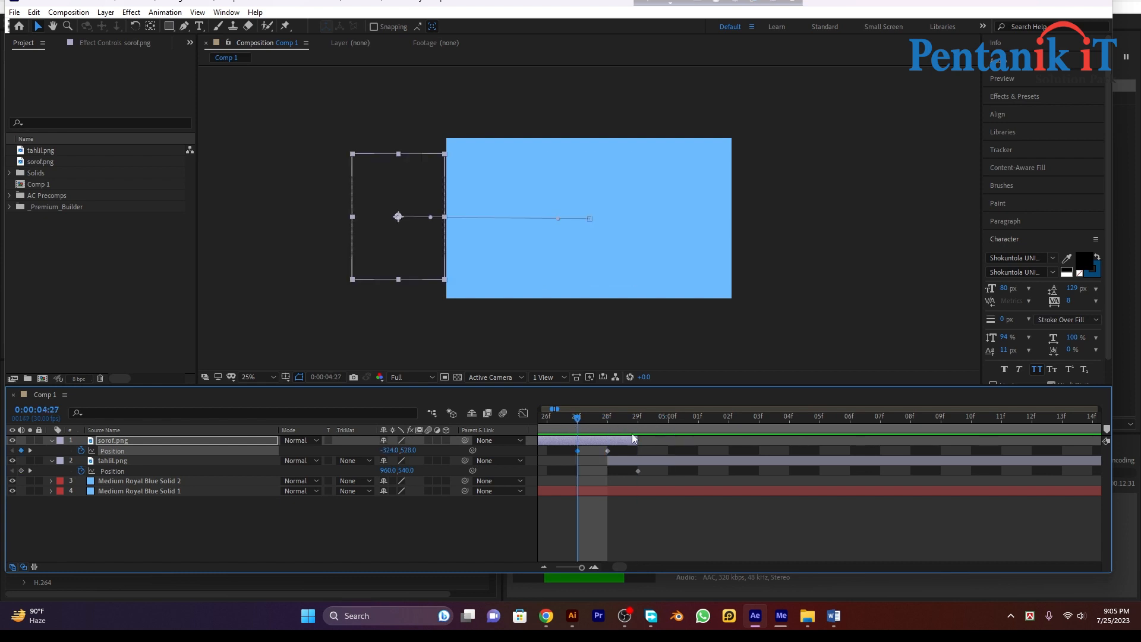
# - Move sorof.png's off-screen Position keyframe to just after the 3-second mark and preview the slide-in
pyautogui.press('space')
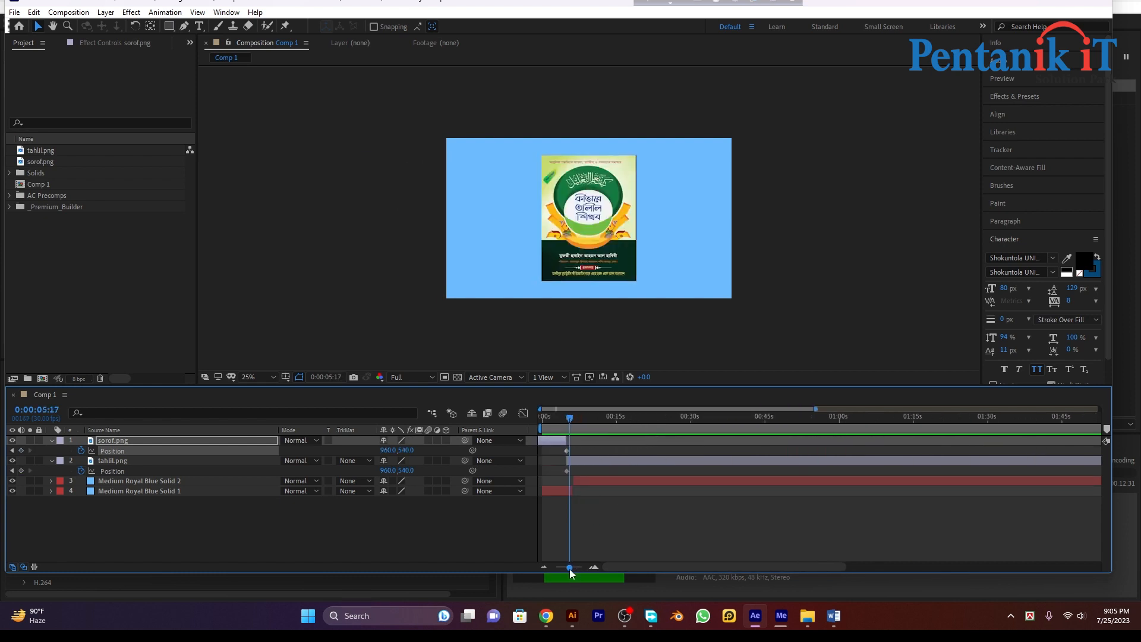
pyautogui.moveTo(581, 567); pyautogui.dragTo(570, 568)
pyautogui.click(550, 451)
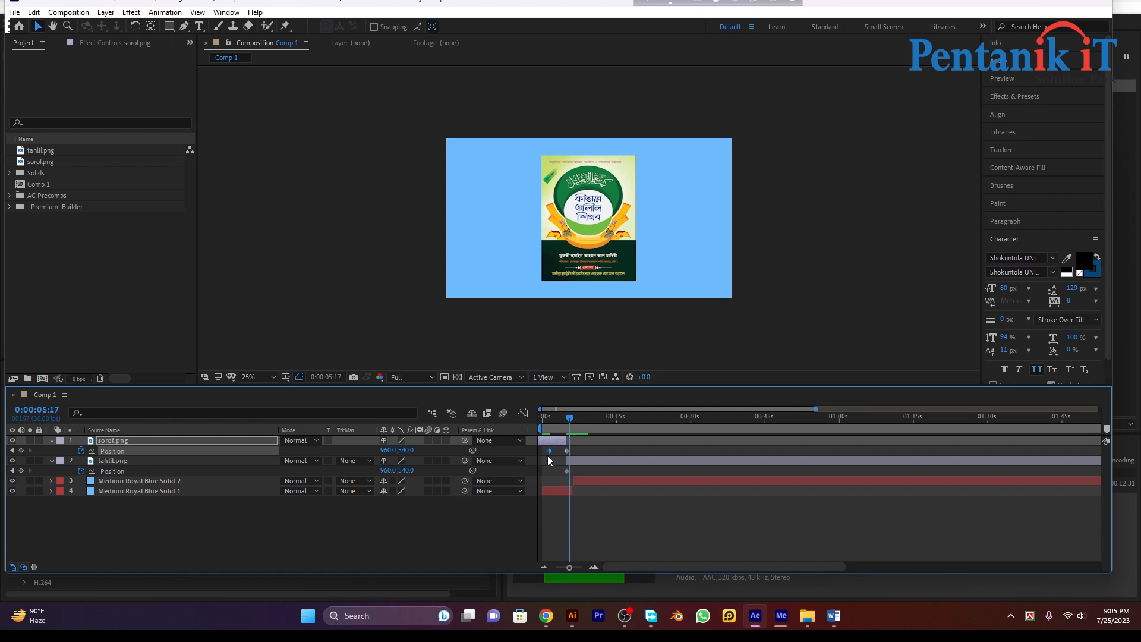
pyautogui.moveTo(562, 420); pyautogui.dragTo(548, 423)
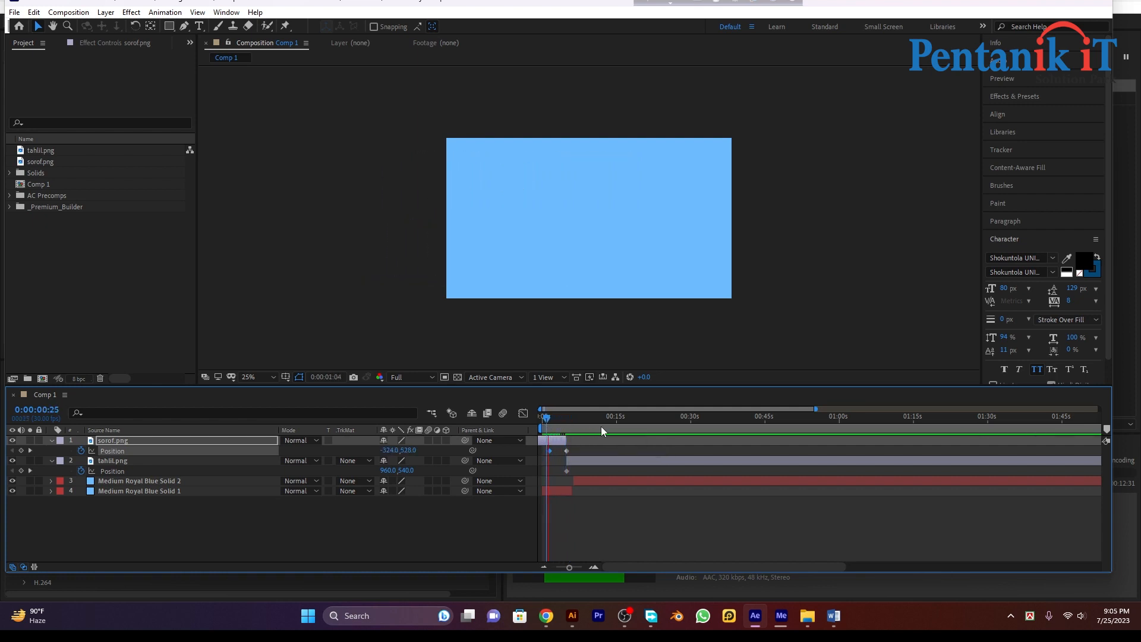
pyautogui.moveTo(551, 451); pyautogui.dragTo(561, 452)
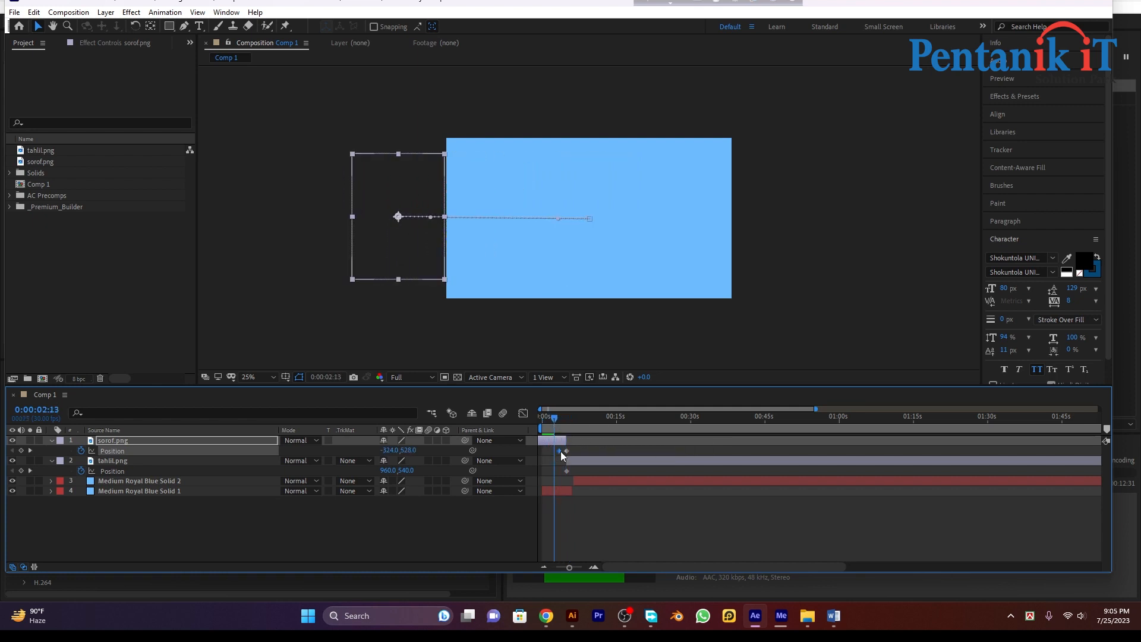
pyautogui.press('space')
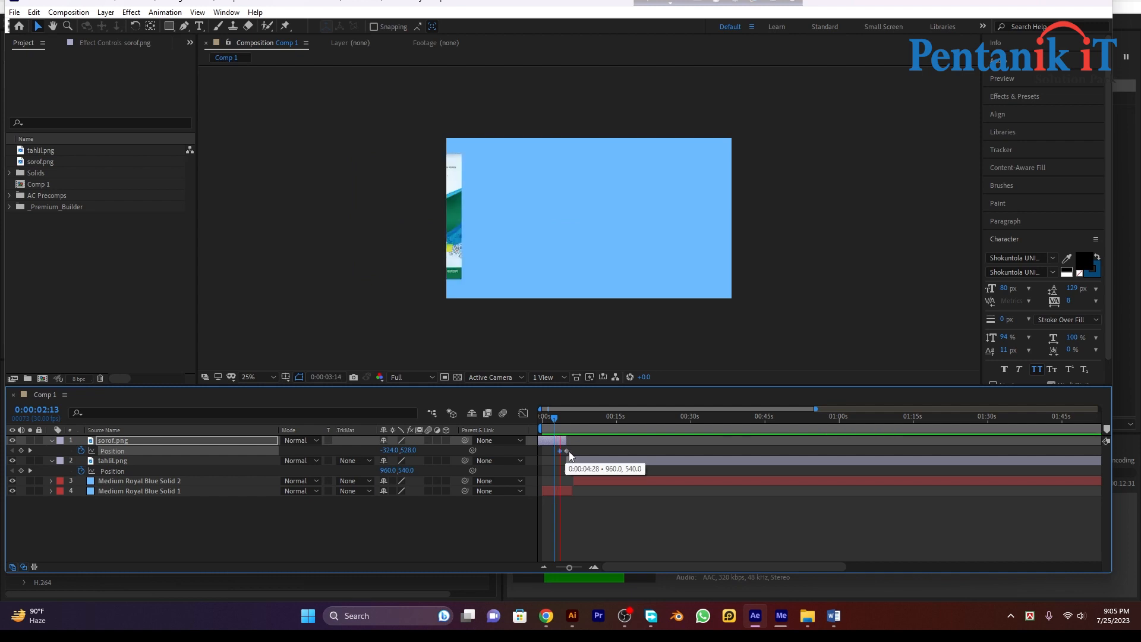
# - Magnify the timeline around the cut and preview sorof.png's slide-in
pyautogui.press('space')
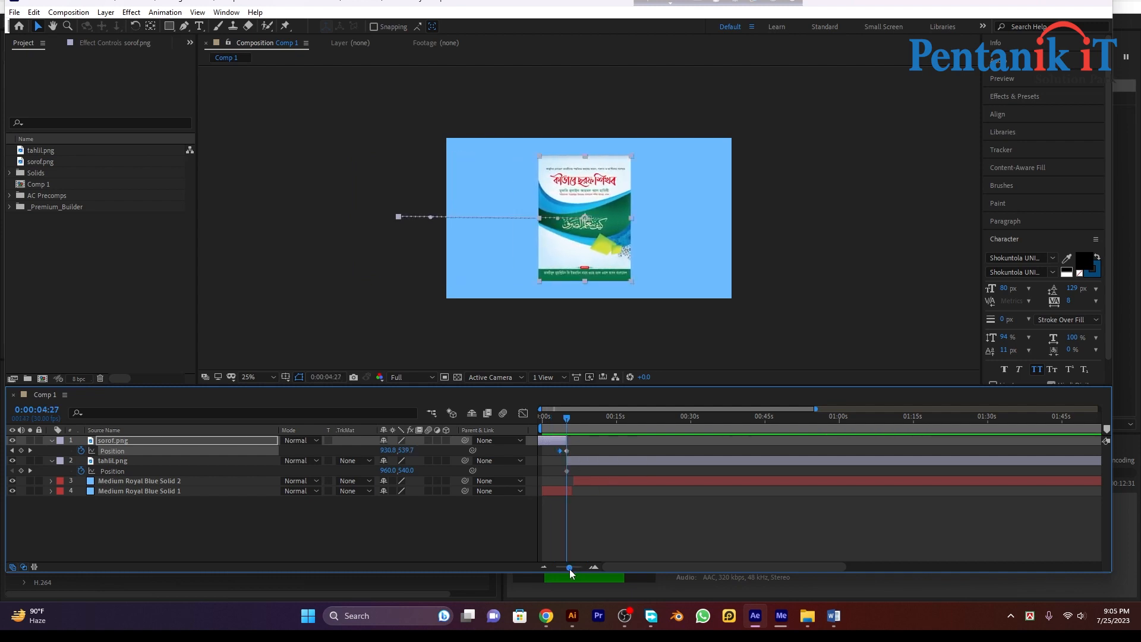
pyautogui.moveTo(570, 568); pyautogui.dragTo(580, 567)
pyautogui.moveTo(709, 453); pyautogui.dragTo(770, 424)
pyautogui.press('space')
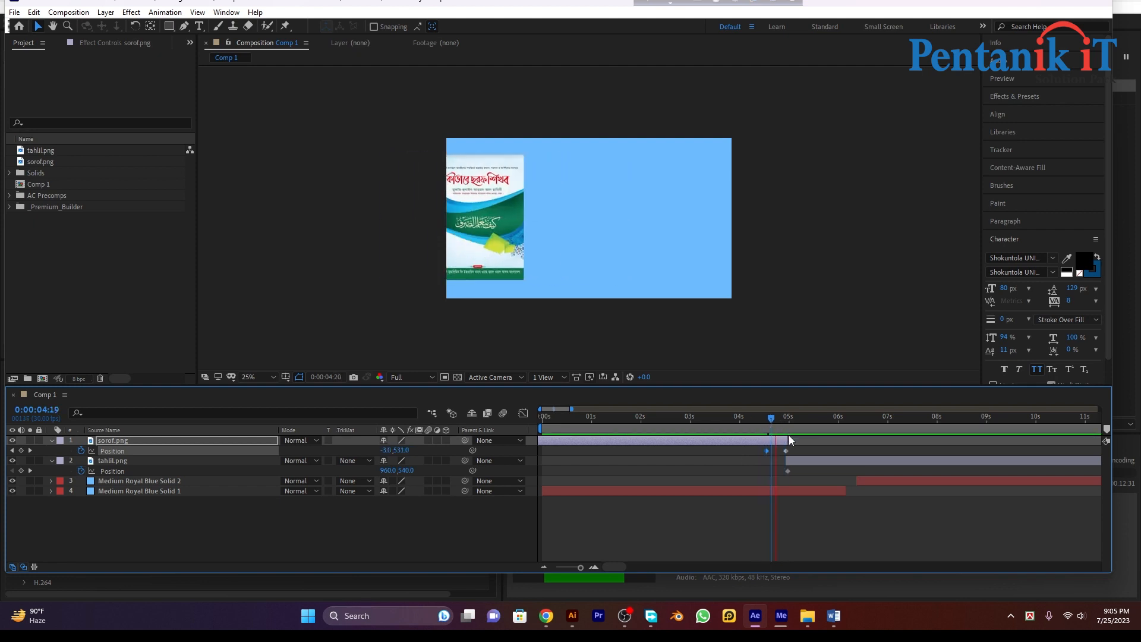
pyautogui.press('space')
# - Extend sorof.png to about 7.6 seconds and stack tahlil.png above it, starting just before the 6-second mark
pyautogui.click(788, 438)
pyautogui.moveTo(789, 438); pyautogui.dragTo(917, 440)
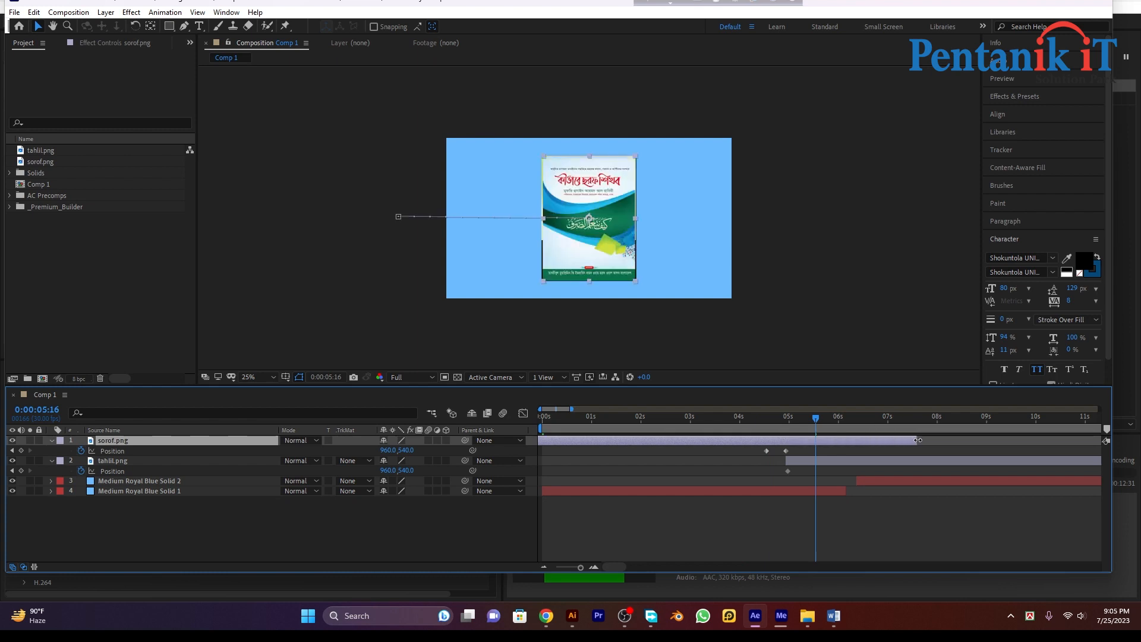
pyautogui.moveTo(833, 464); pyautogui.dragTo(883, 461)
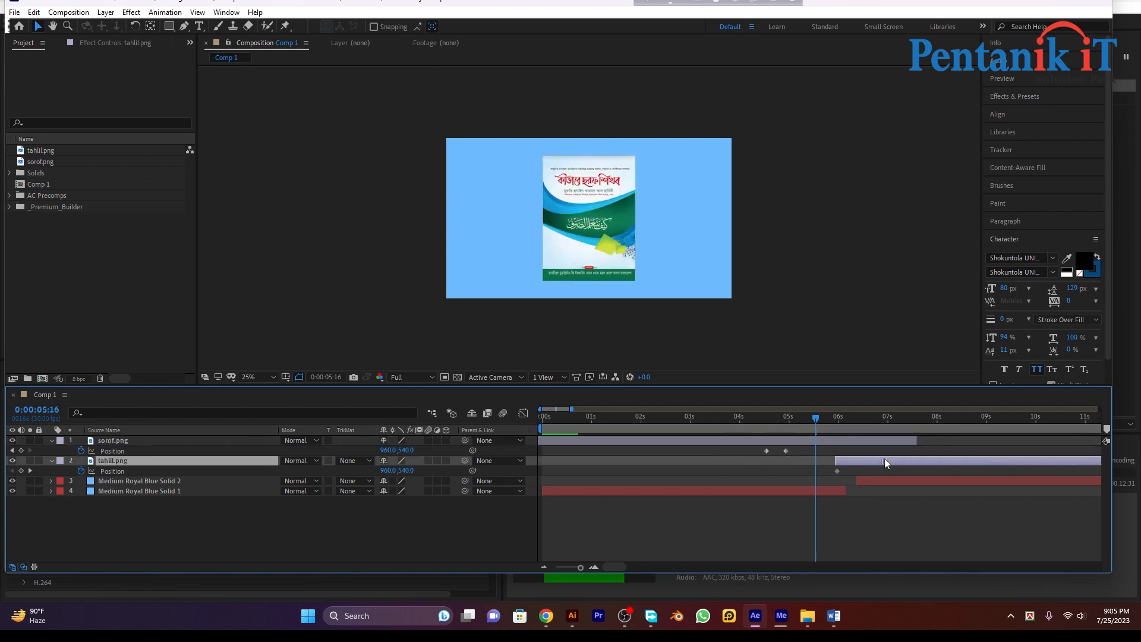
pyautogui.click(619, 226)
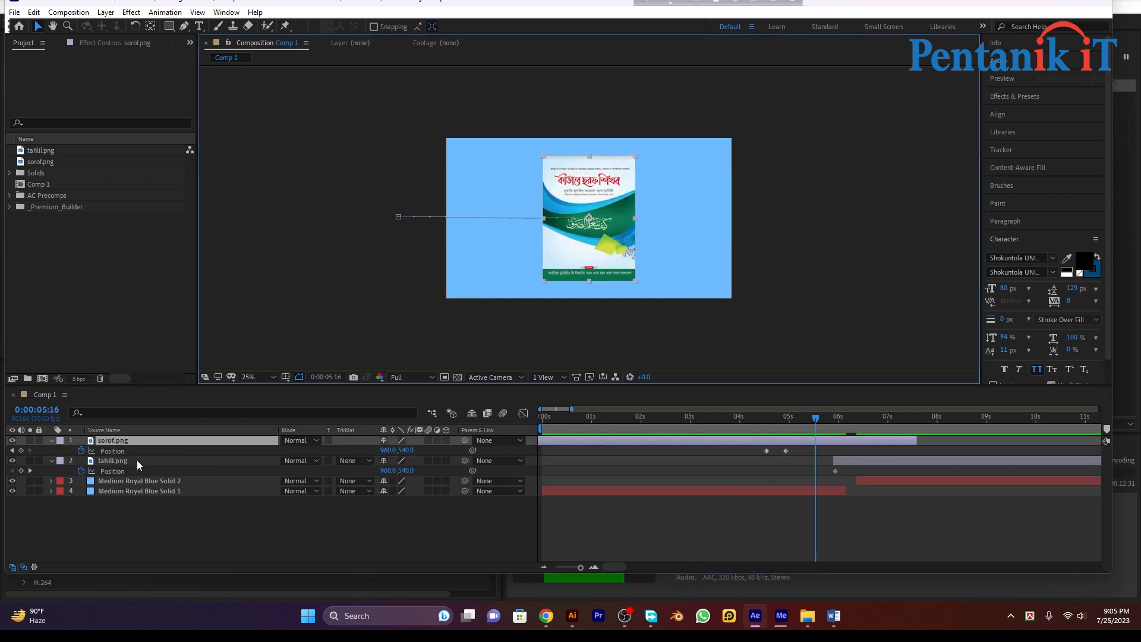
pyautogui.moveTo(137, 460); pyautogui.dragTo(169, 436)
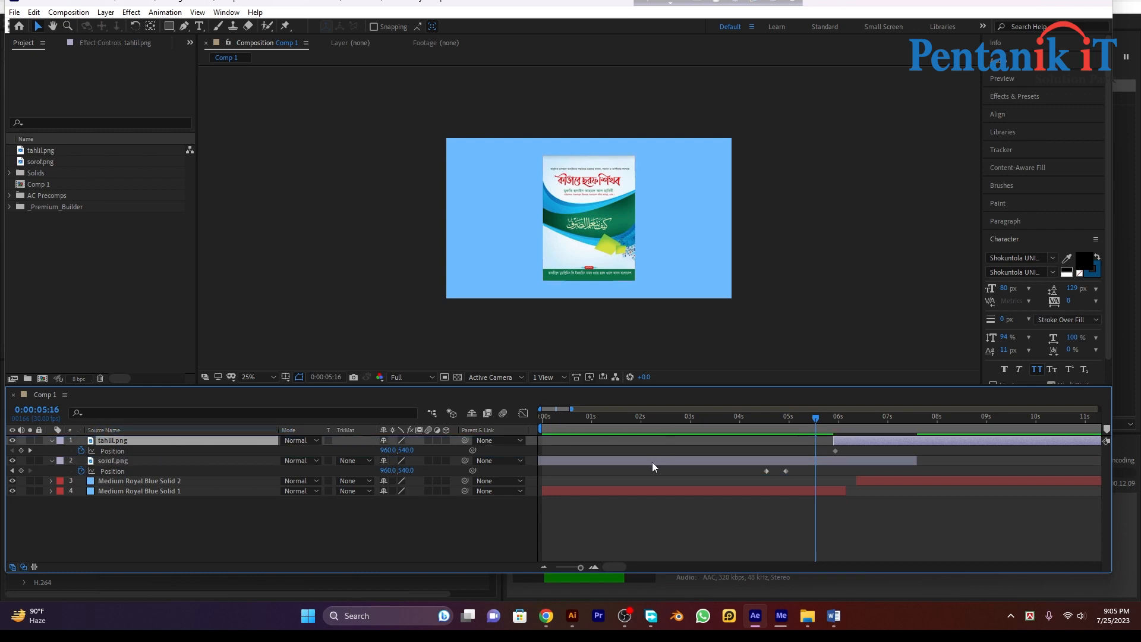
# - Shift sorof.png to end just after 3 seconds, keyframe its Position at 0:00:02:03, and move it off the right side to 2281, 540 at 0:00:02:16
pyautogui.moveTo(651, 462); pyautogui.dragTo(507, 458)
pyautogui.moveTo(799, 419); pyautogui.dragTo(517, 462)
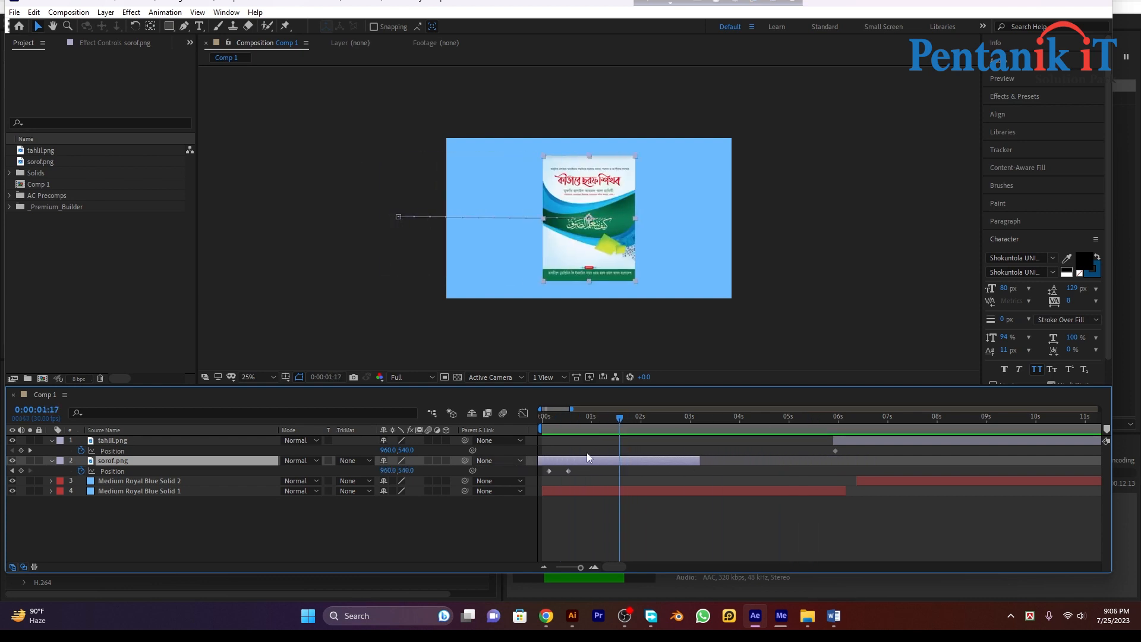
pyautogui.moveTo(623, 419); pyautogui.dragTo(649, 431)
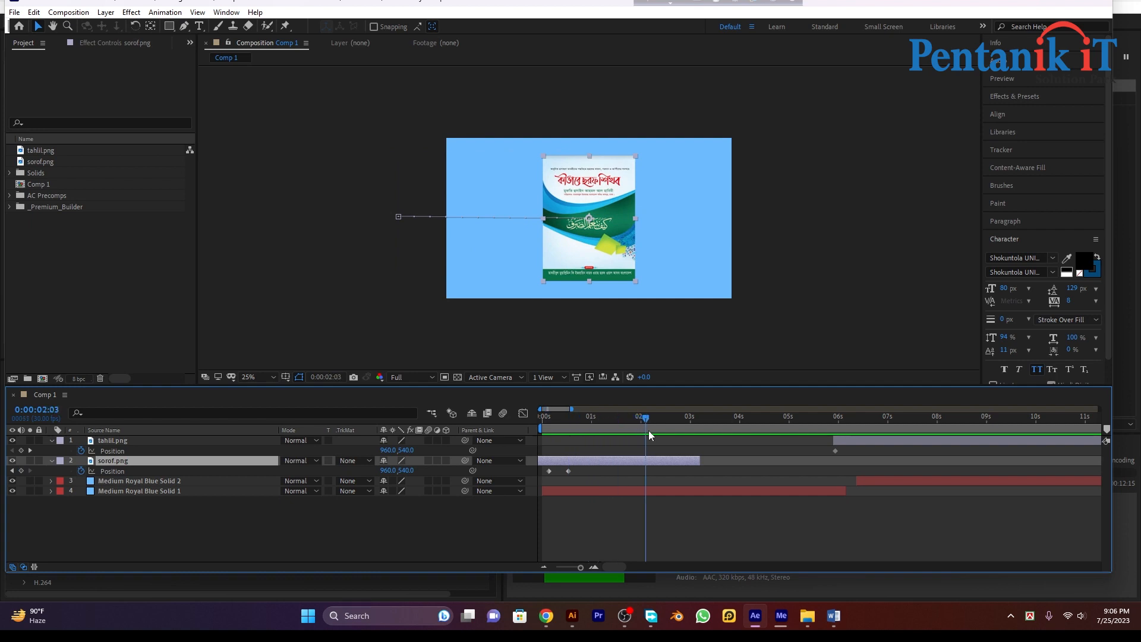
pyautogui.click(21, 471)
pyautogui.moveTo(642, 425); pyautogui.dragTo(668, 422)
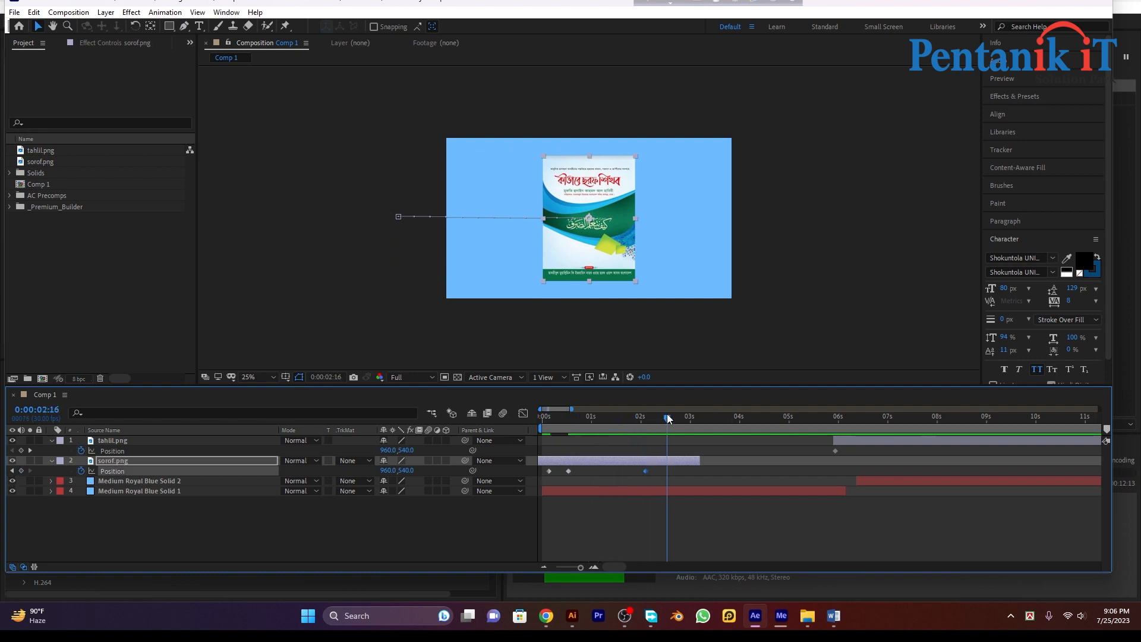
pyautogui.moveTo(388, 471); pyautogui.dragTo(665, 473)
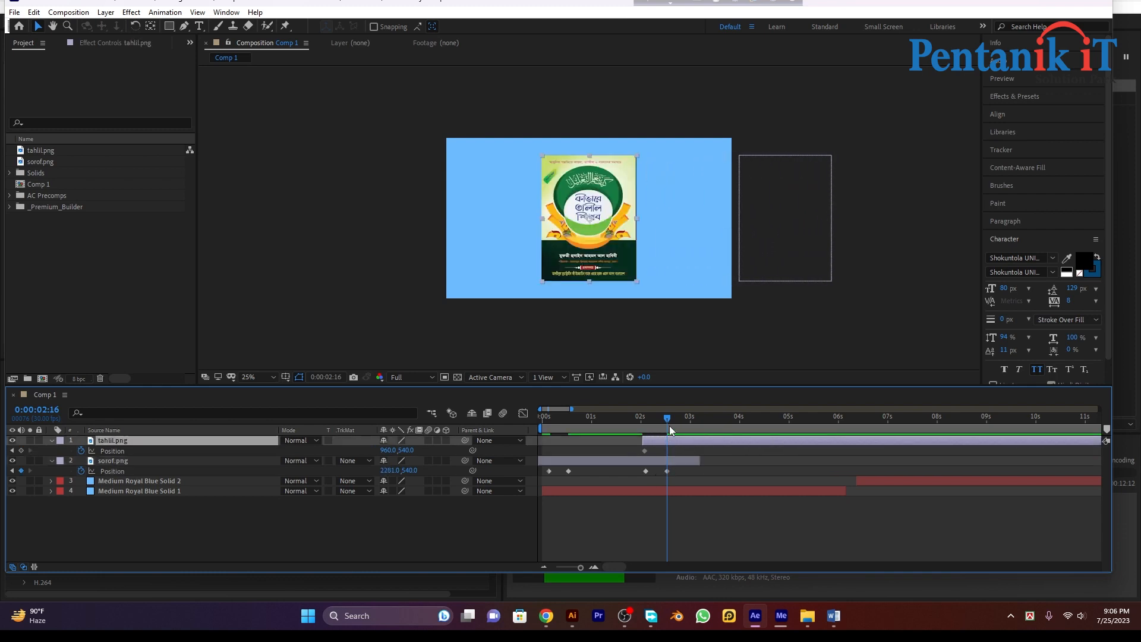
# - Slide tahlil.png in from -364, 532 at 0:00:02:02 to about 979, 532 at 0:00:02:17, and preview the transition
pyautogui.click(13, 451)
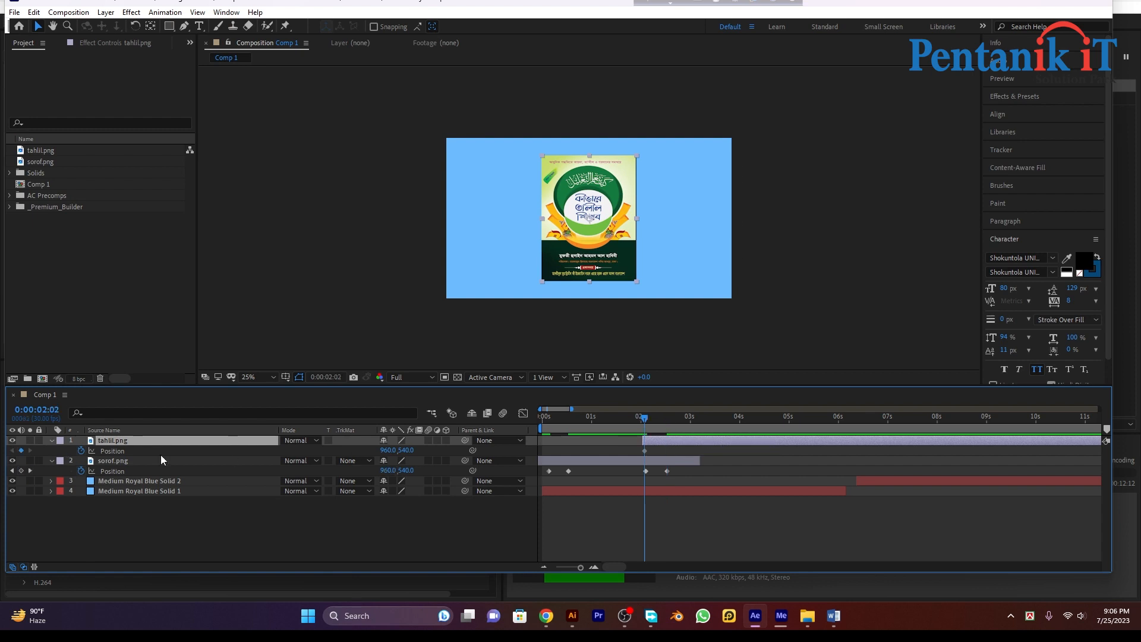
pyautogui.moveTo(387, 450); pyautogui.dragTo(178, 448)
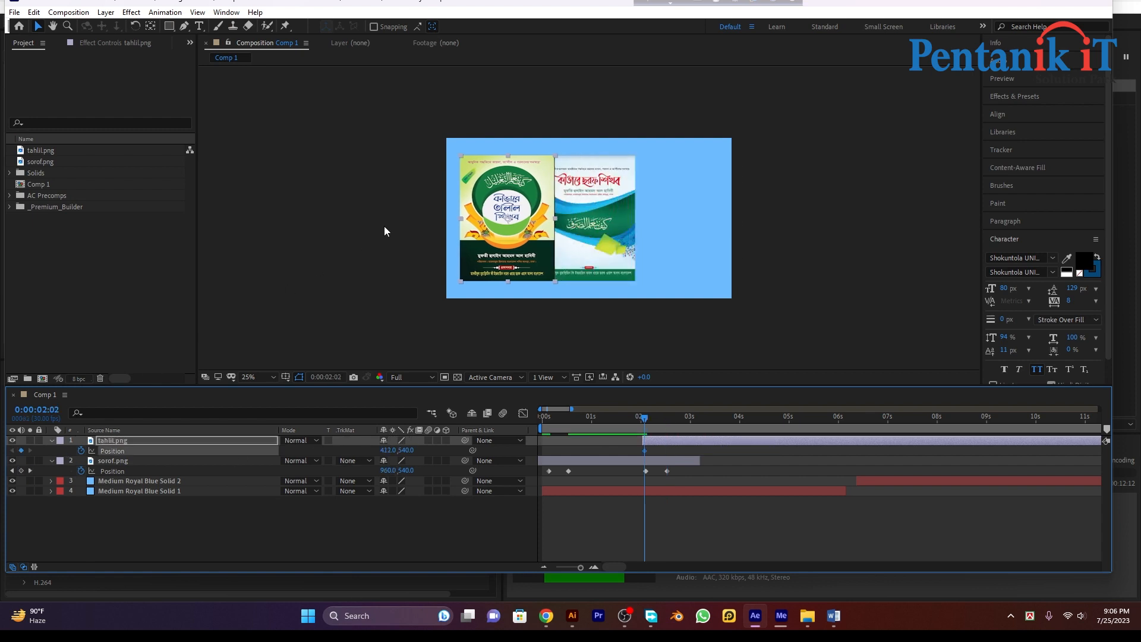
pyautogui.moveTo(487, 252); pyautogui.dragTo(381, 249)
pyautogui.click(667, 419)
pyautogui.click(668, 419)
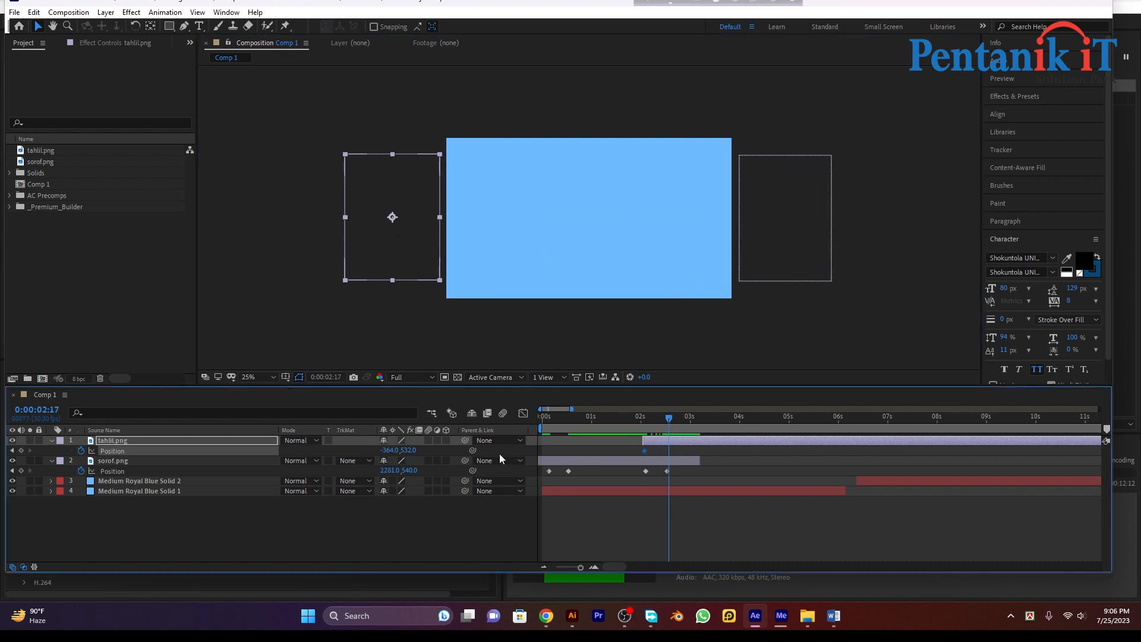
pyautogui.moveTo(388, 450); pyautogui.dragTo(1008, 420)
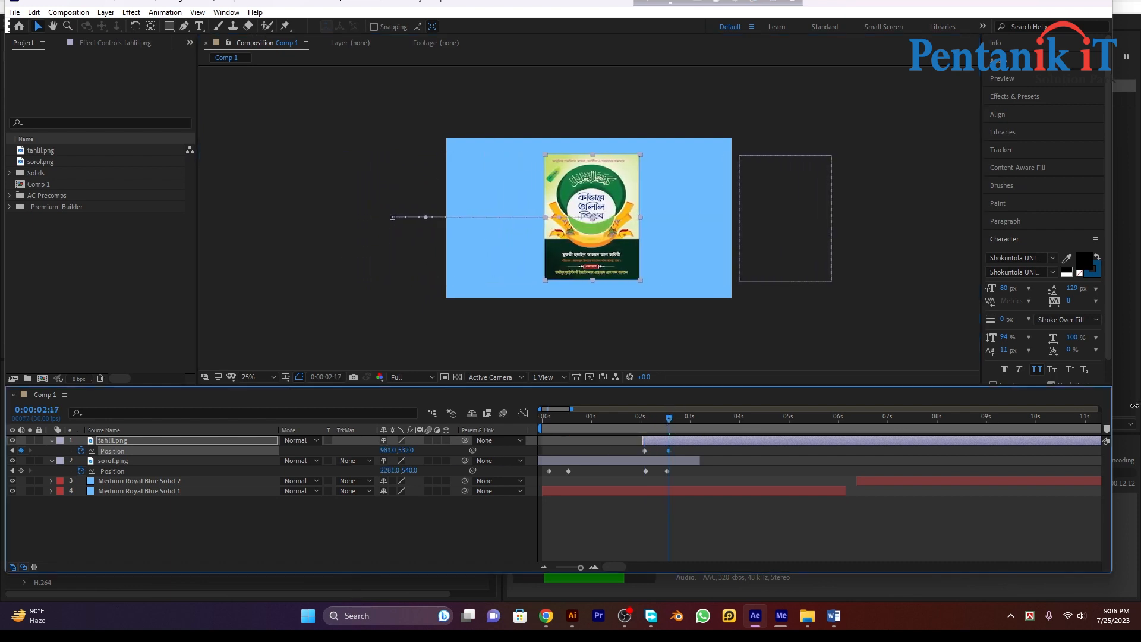
pyautogui.click(654, 426)
pyautogui.moveTo(654, 426); pyautogui.dragTo(633, 430)
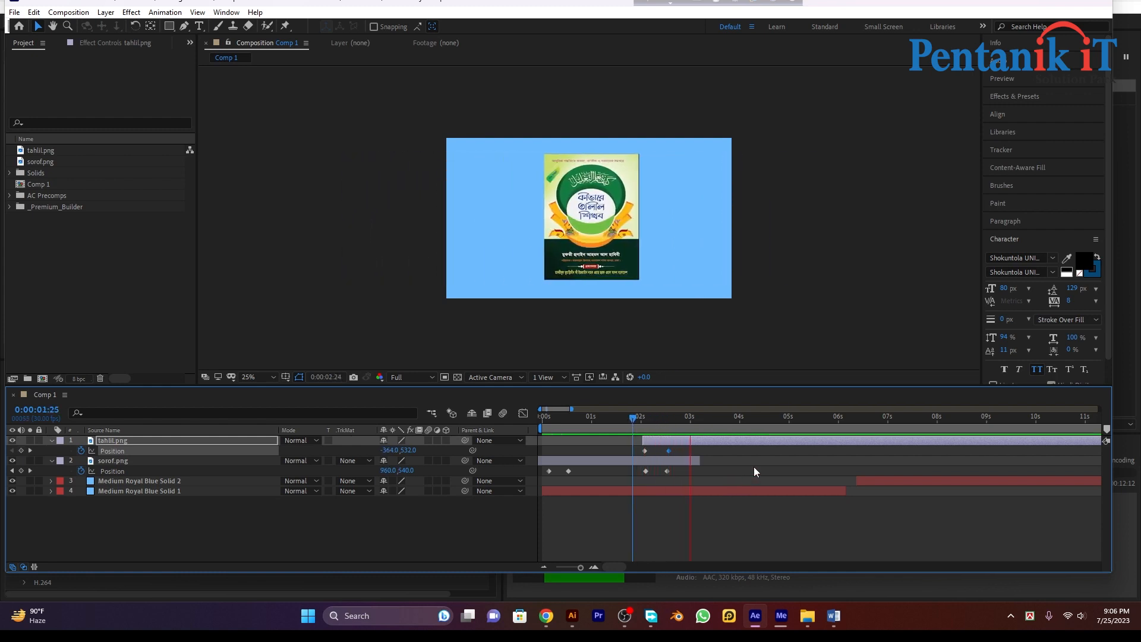
# - Delete the transition's Position keyframes after the 2-second mark on both tahlil.png and sorof.png
pyautogui.moveTo(704, 419)
pyautogui.mouseDown()
pyautogui.moveTo(640, 429)
pyautogui.moveTo(683, 423)
pyautogui.mouseUp()
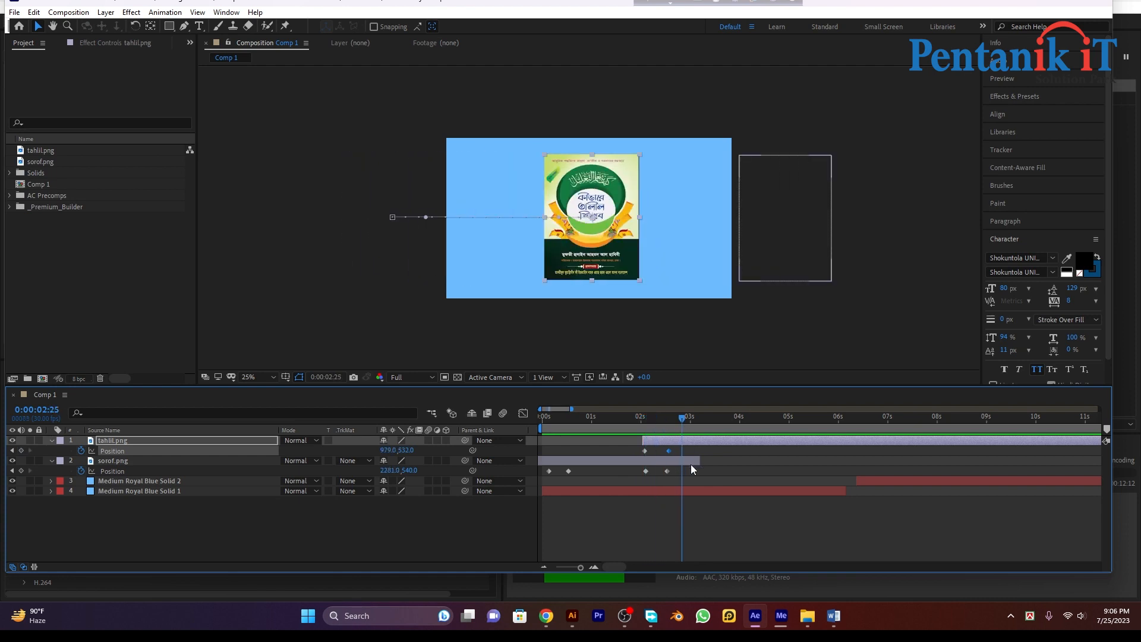
pyautogui.moveTo(686, 491); pyautogui.dragTo(641, 447)
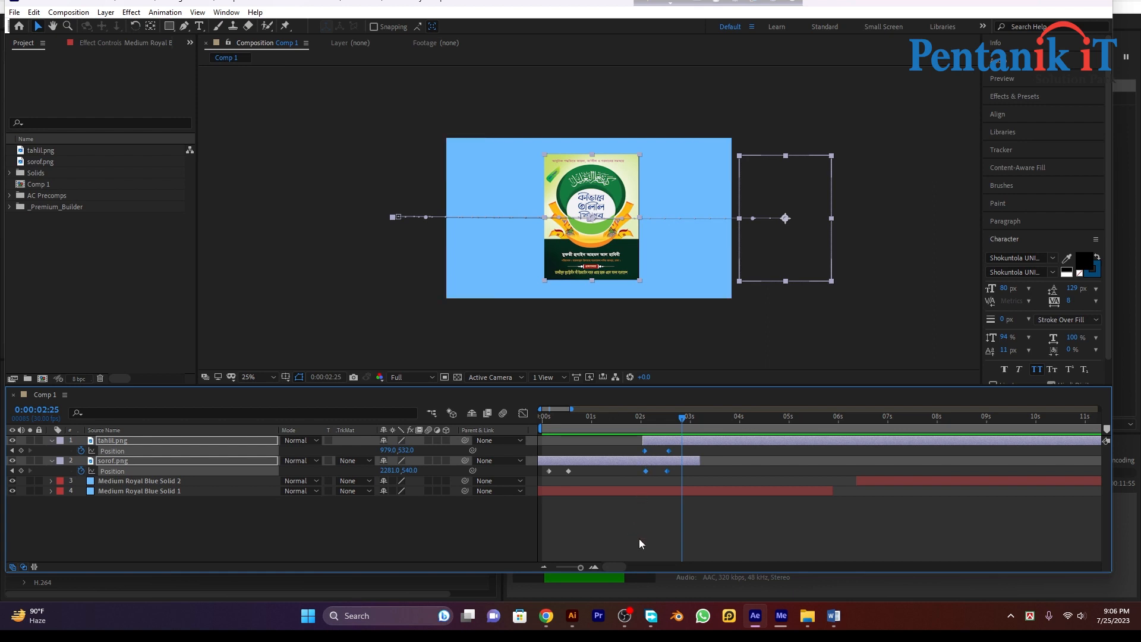
pyautogui.press('Delete')
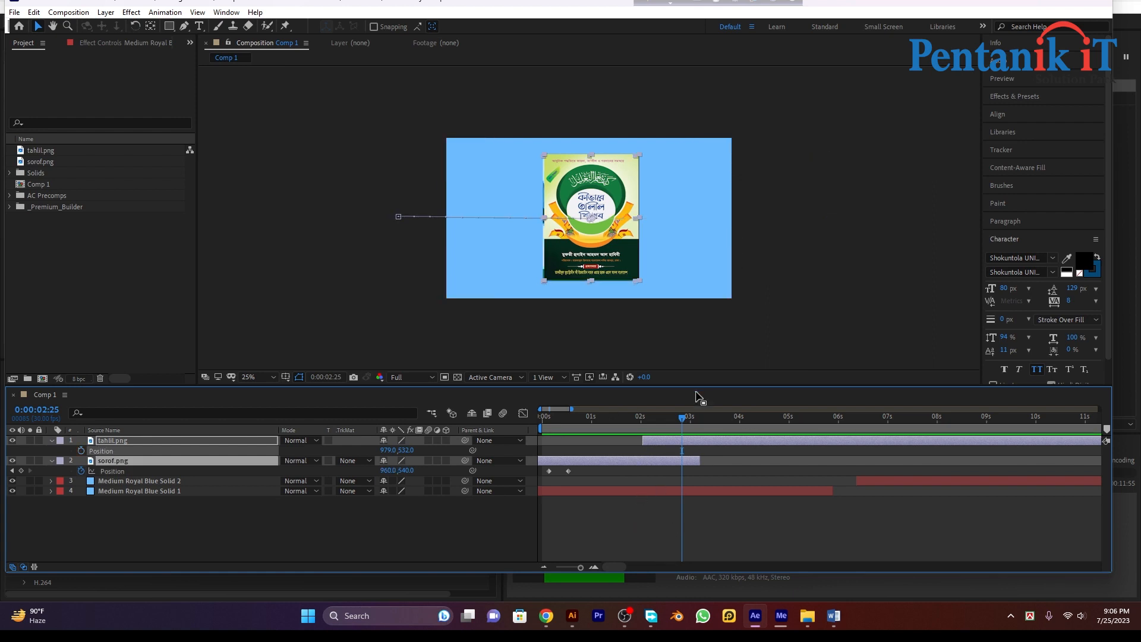
# - Set a 100% Scale keyframe on both tahlil.png and sorof.png at 0:00:01:26
pyautogui.moveTo(683, 423); pyautogui.dragTo(635, 440)
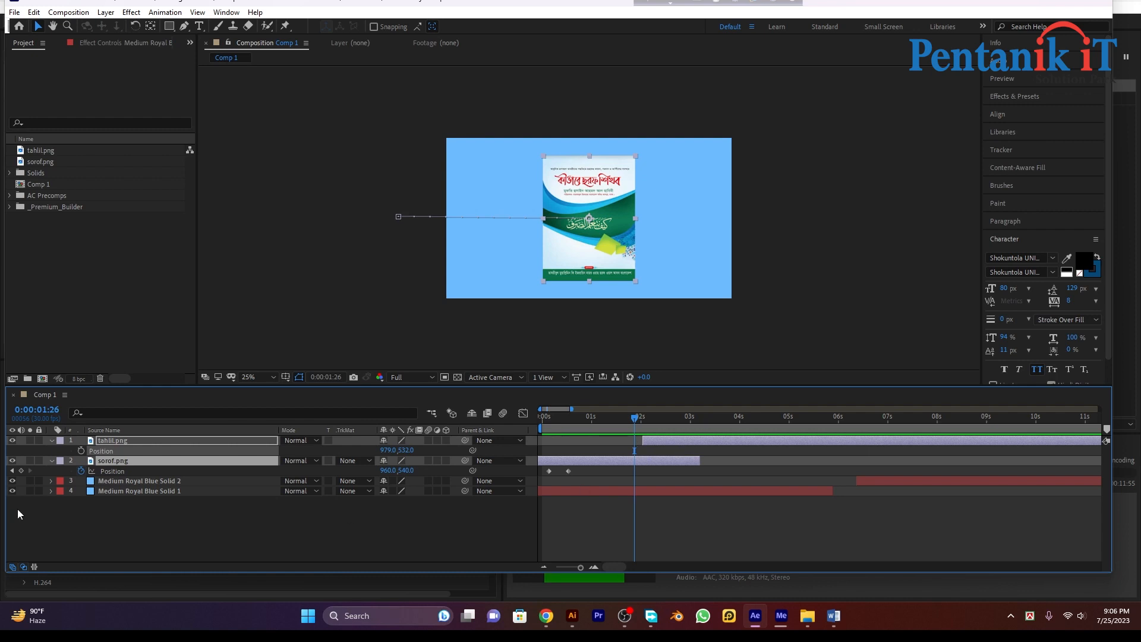
pyautogui.press('s')
pyautogui.hotkey('alt', 'shift', 's')
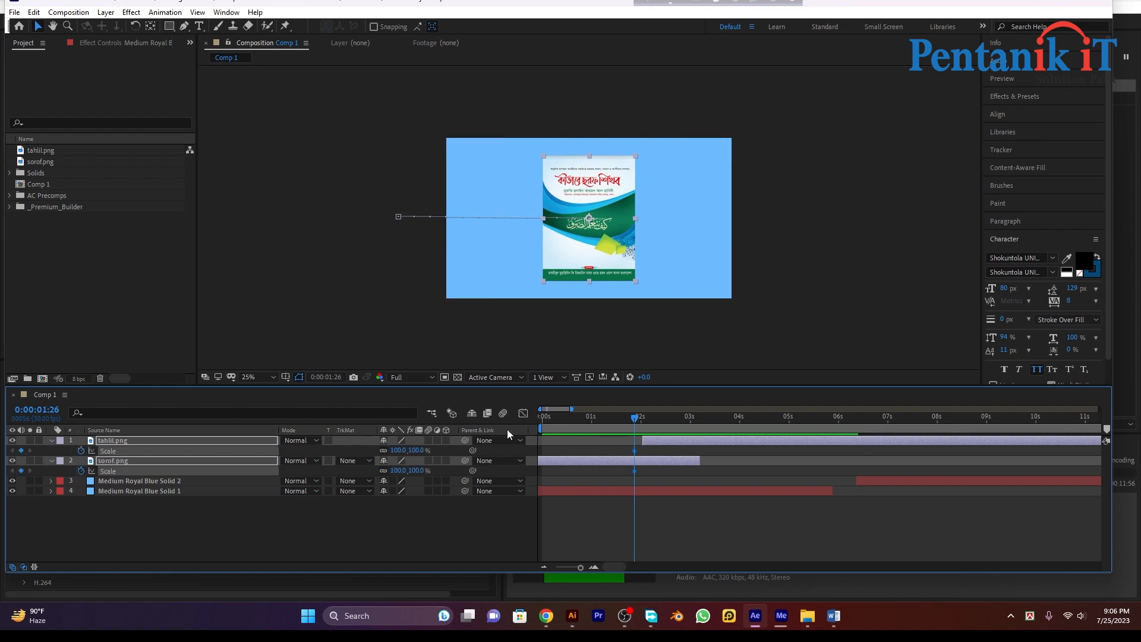
pyautogui.click(647, 474)
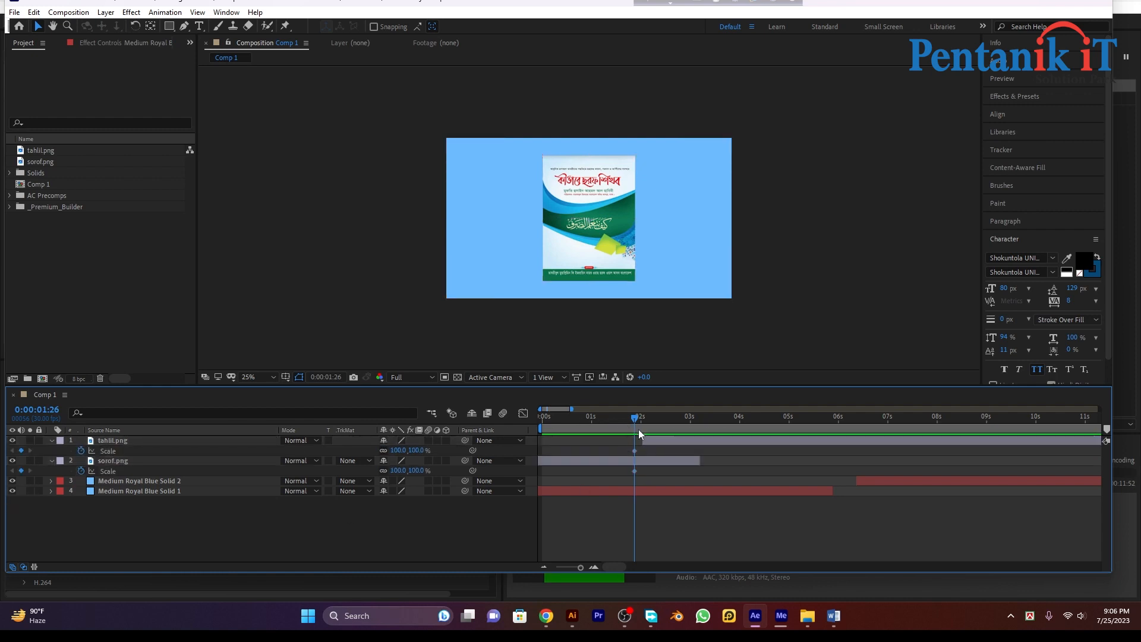
# - Shrink sorof.png to 0% Scale at 0:00:02:04
pyautogui.moveTo(639, 432)
pyautogui.mouseDown()
pyautogui.moveTo(657, 423)
pyautogui.moveTo(648, 425)
pyautogui.mouseUp()
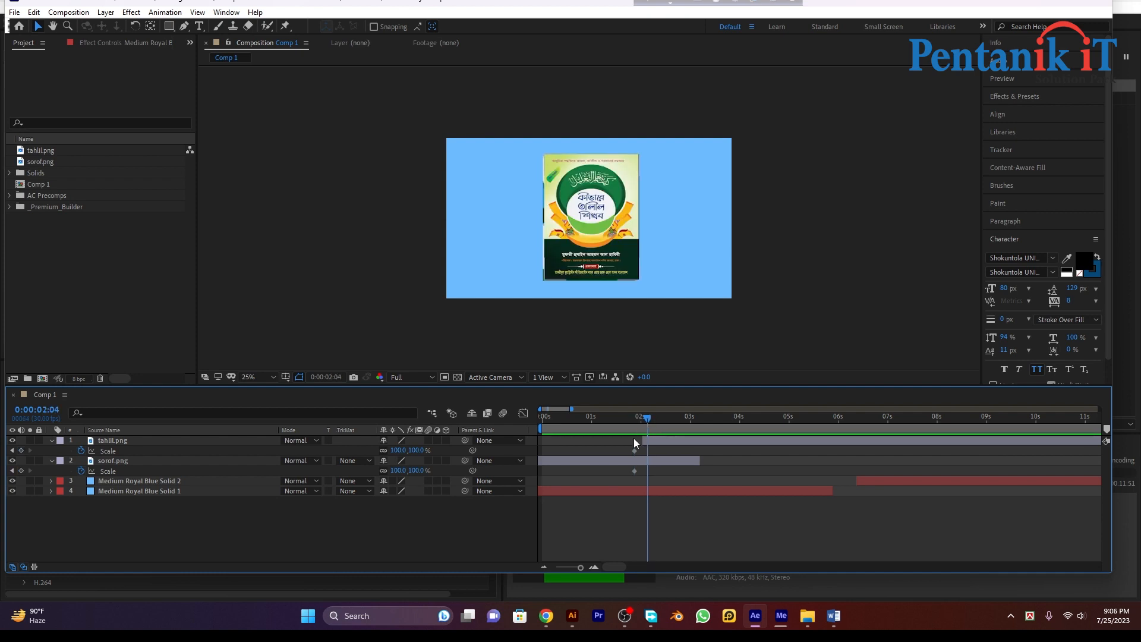
pyautogui.click(394, 471)
pyautogui.write('0')
pyautogui.press('Return')
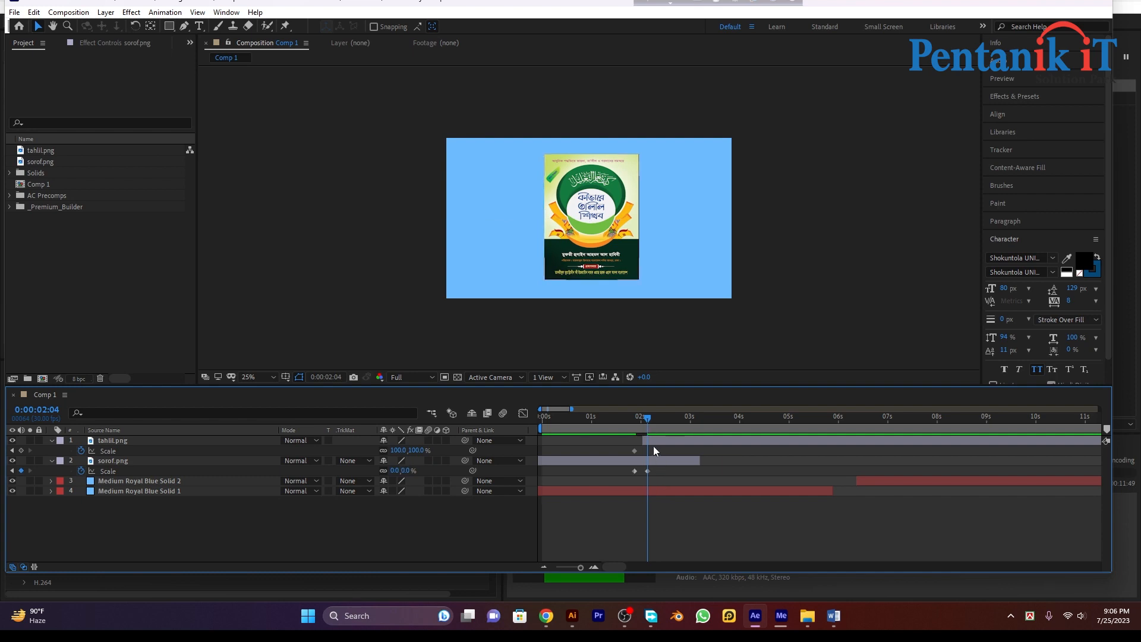
# - Move tahlil.png's 100% Scale keyframe to just past 0:00:02:04 and set its Scale to 0% at 0:00:02:04
pyautogui.click(648, 443)
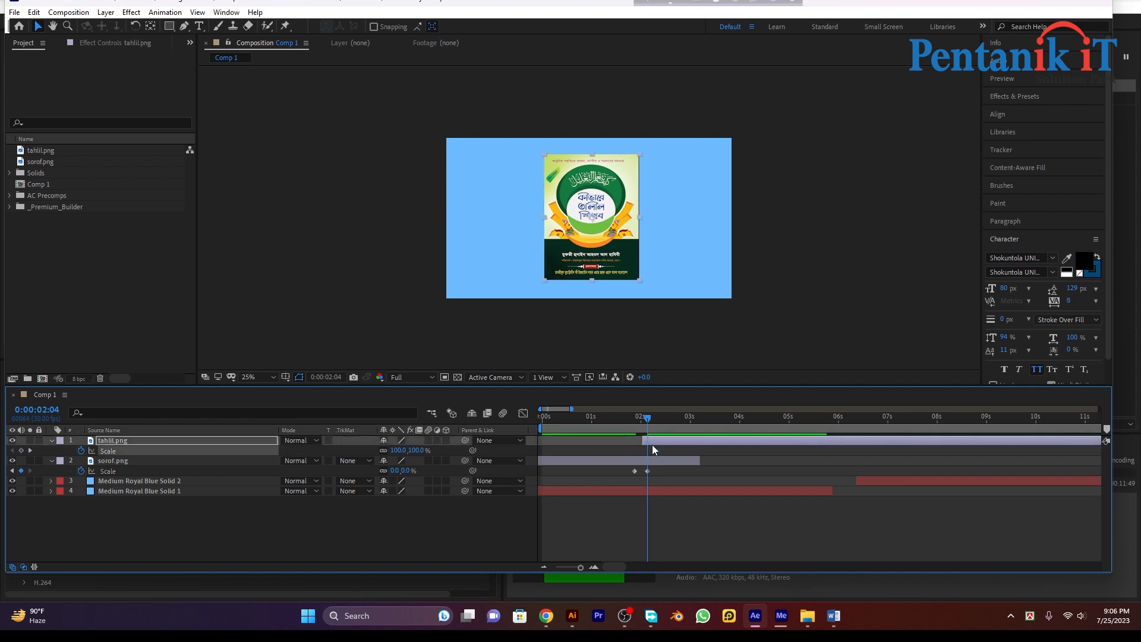
pyautogui.click(650, 441)
pyautogui.click(397, 450)
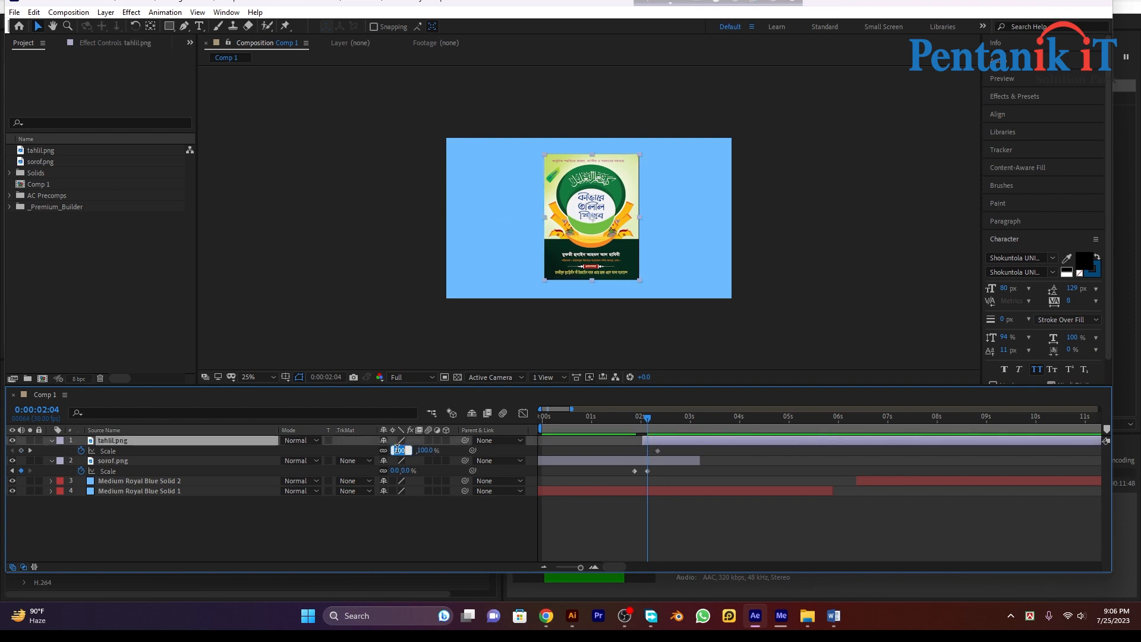
pyautogui.write('0')
pyautogui.press('Return')
pyautogui.click(717, 464)
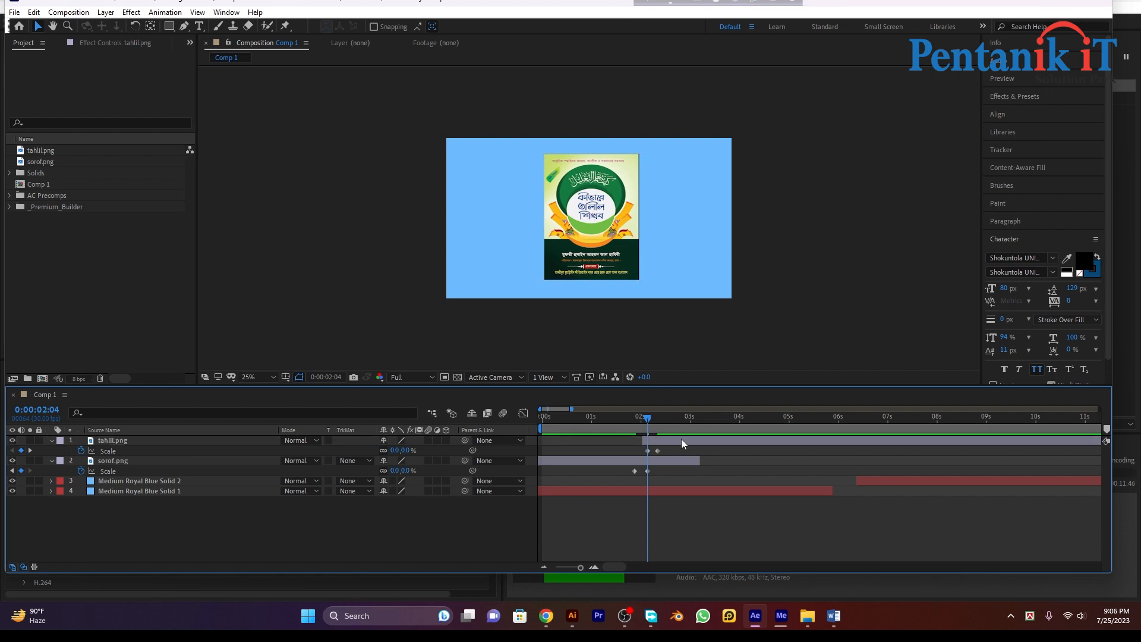
# - Shift tahlil.png slightly earlier so its 0% Scale keyframe falls at 0:00:02:02, and preview the scale transition
pyautogui.moveTo(681, 439); pyautogui.dragTo(638, 431)
pyautogui.press('pageup')
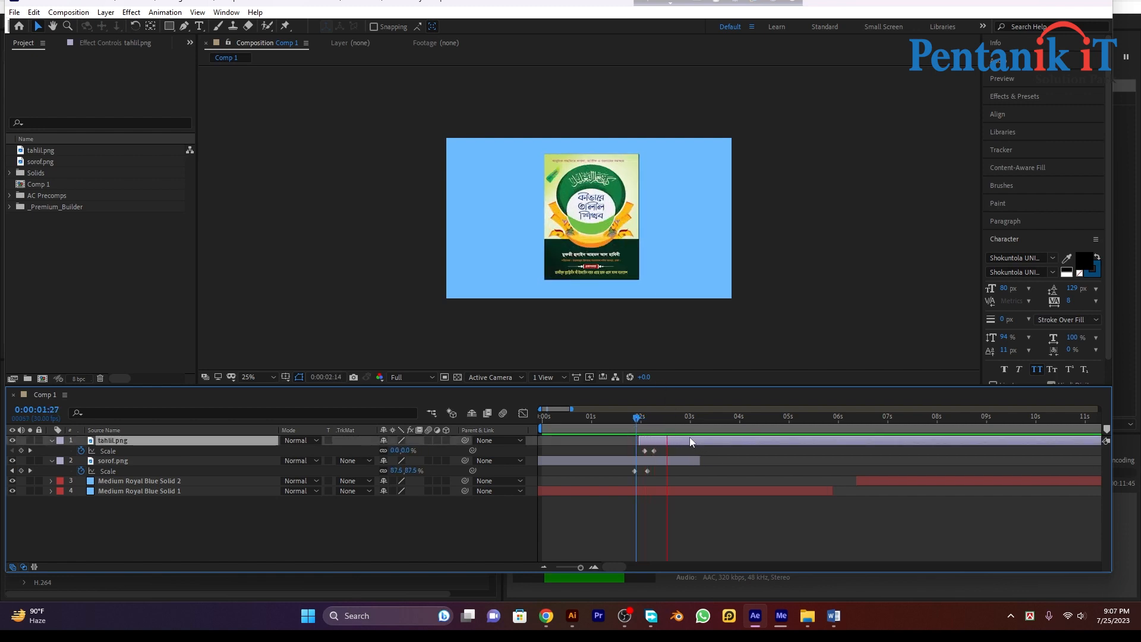
pyautogui.click(682, 416)
# - Apply Easy Ease to all Scale keyframes of tahlil.png and sorof.png
pyautogui.moveTo(650, 488); pyautogui.dragTo(631, 447)
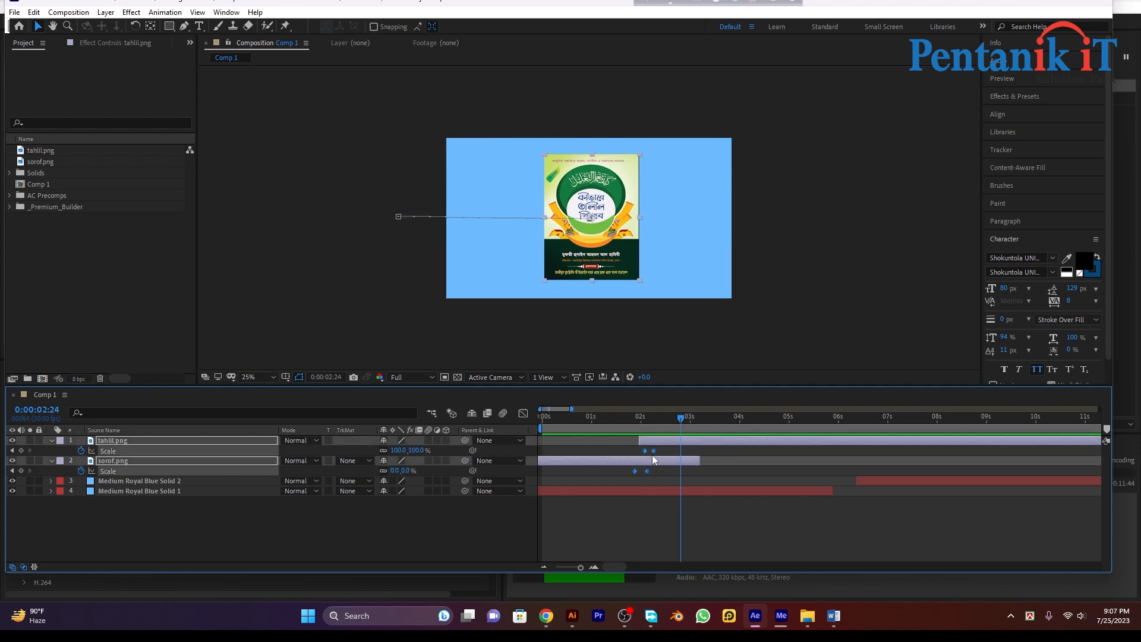
pyautogui.rightClick(645, 473)
pyautogui.moveTo(764, 473)
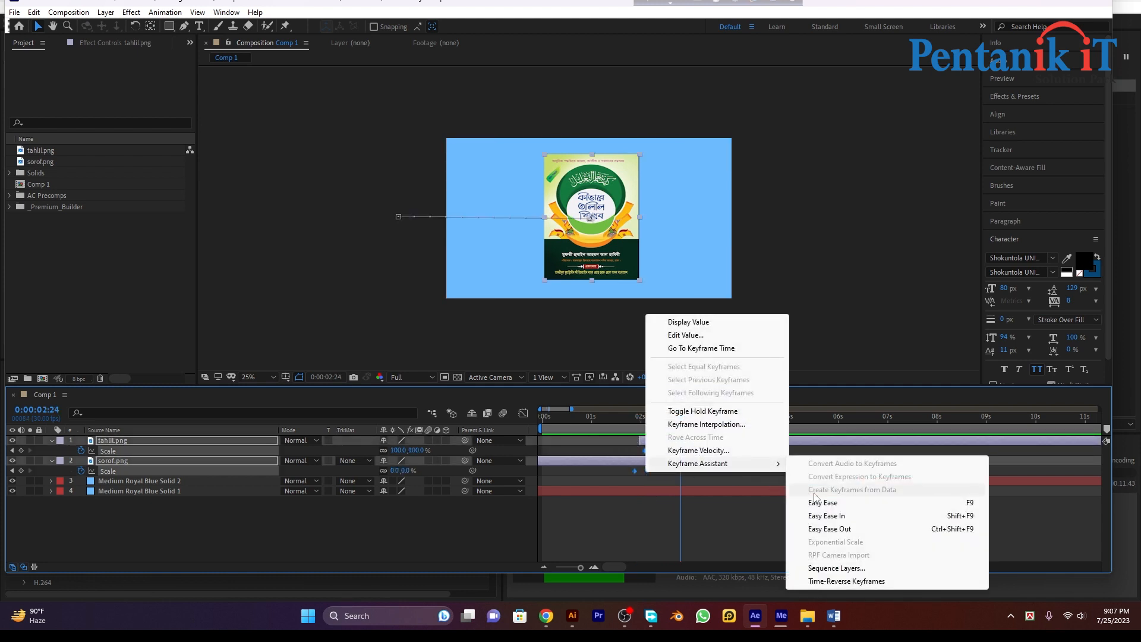
pyautogui.click(820, 503)
# - Preview the eased scale transition between the two book covers around the 2-second mark
pyautogui.moveTo(681, 417); pyautogui.dragTo(634, 431)
pyautogui.press('space')
pyautogui.press('space')
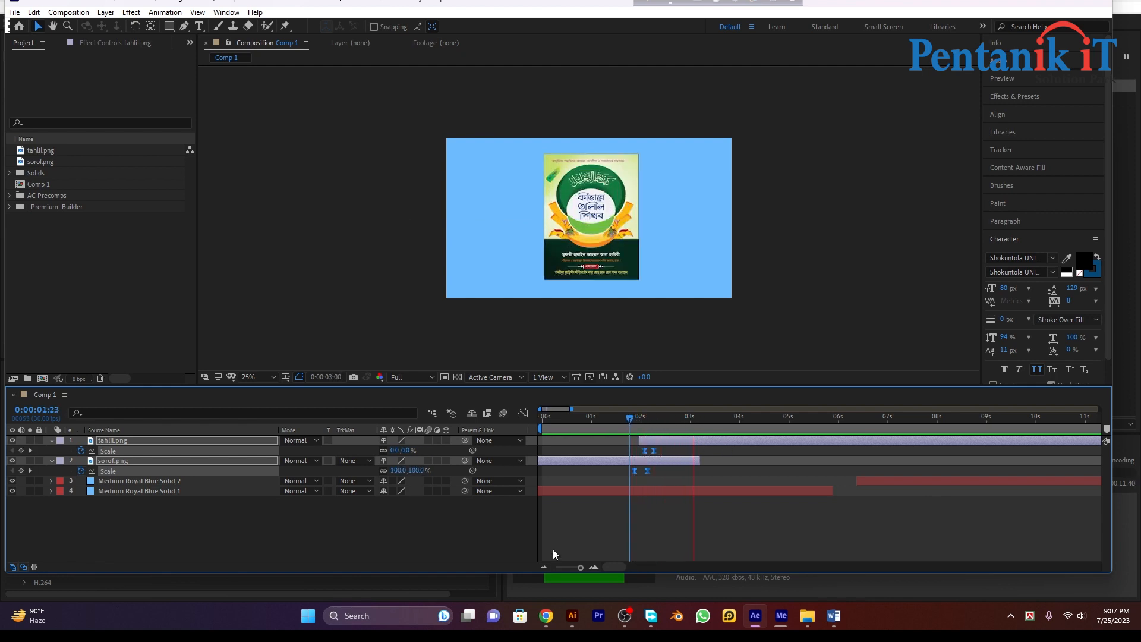
pyautogui.moveTo(630, 417); pyautogui.dragTo(647, 419)
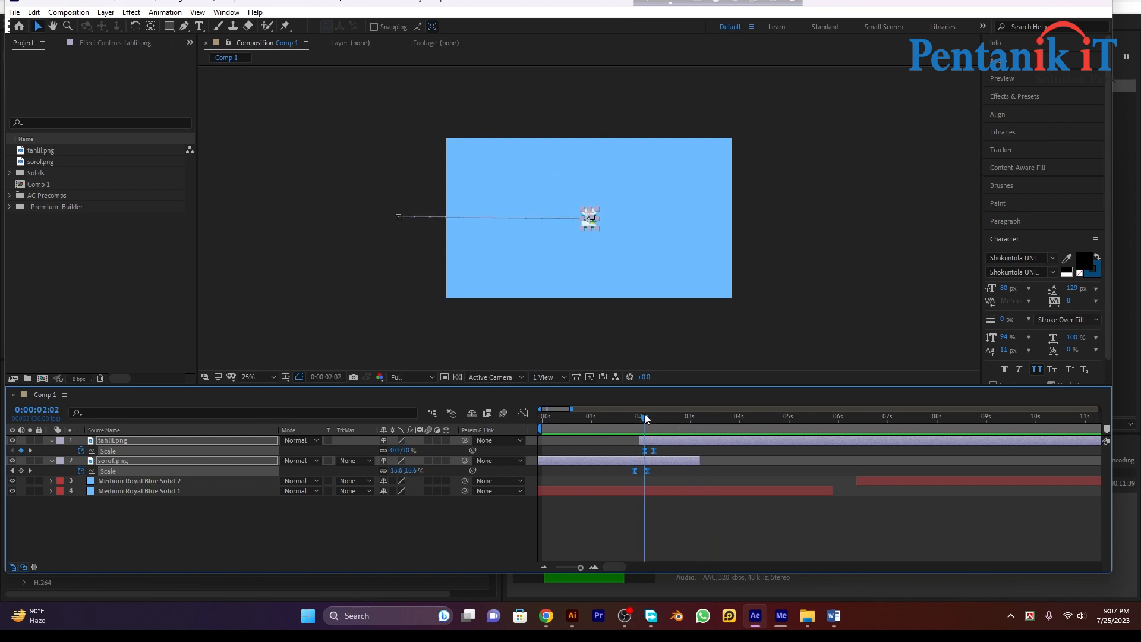
pyautogui.press('space')
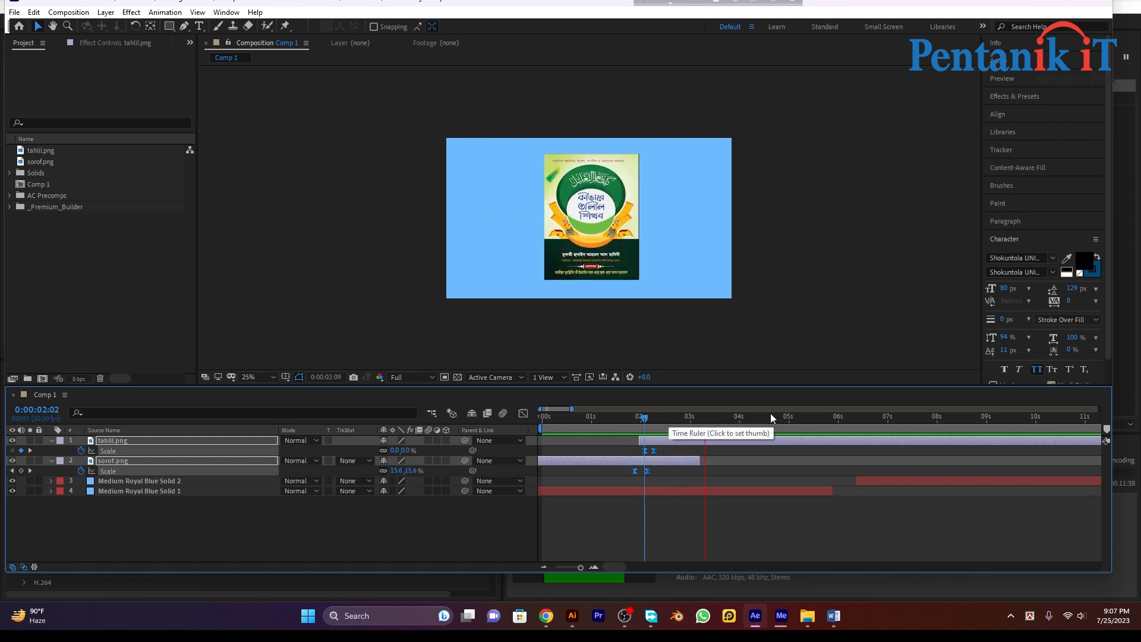
pyautogui.press('space')
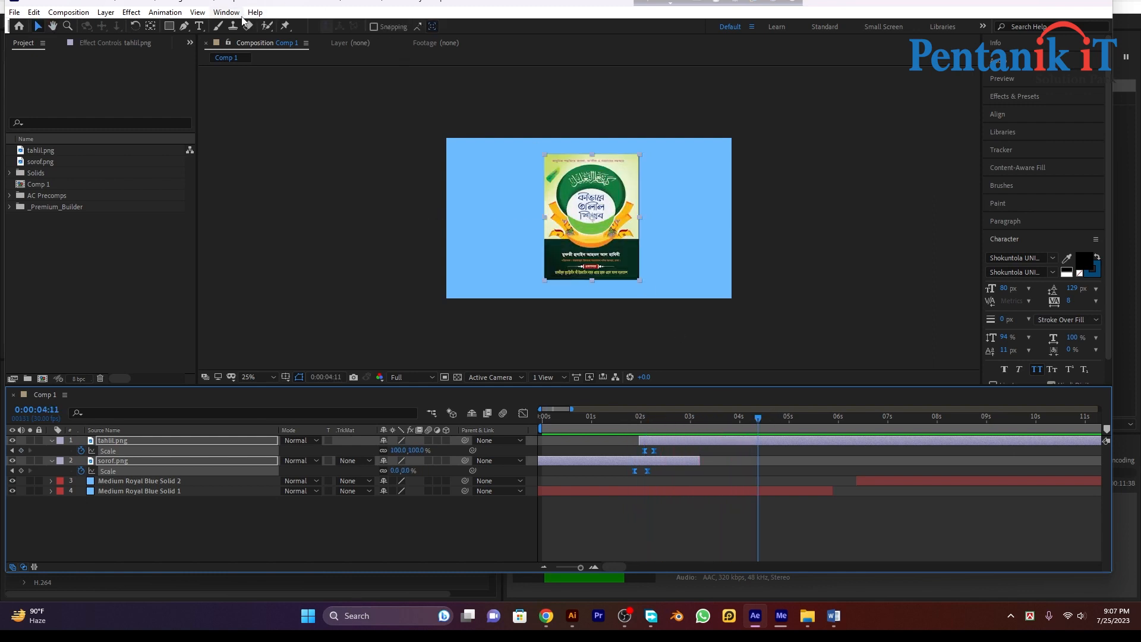